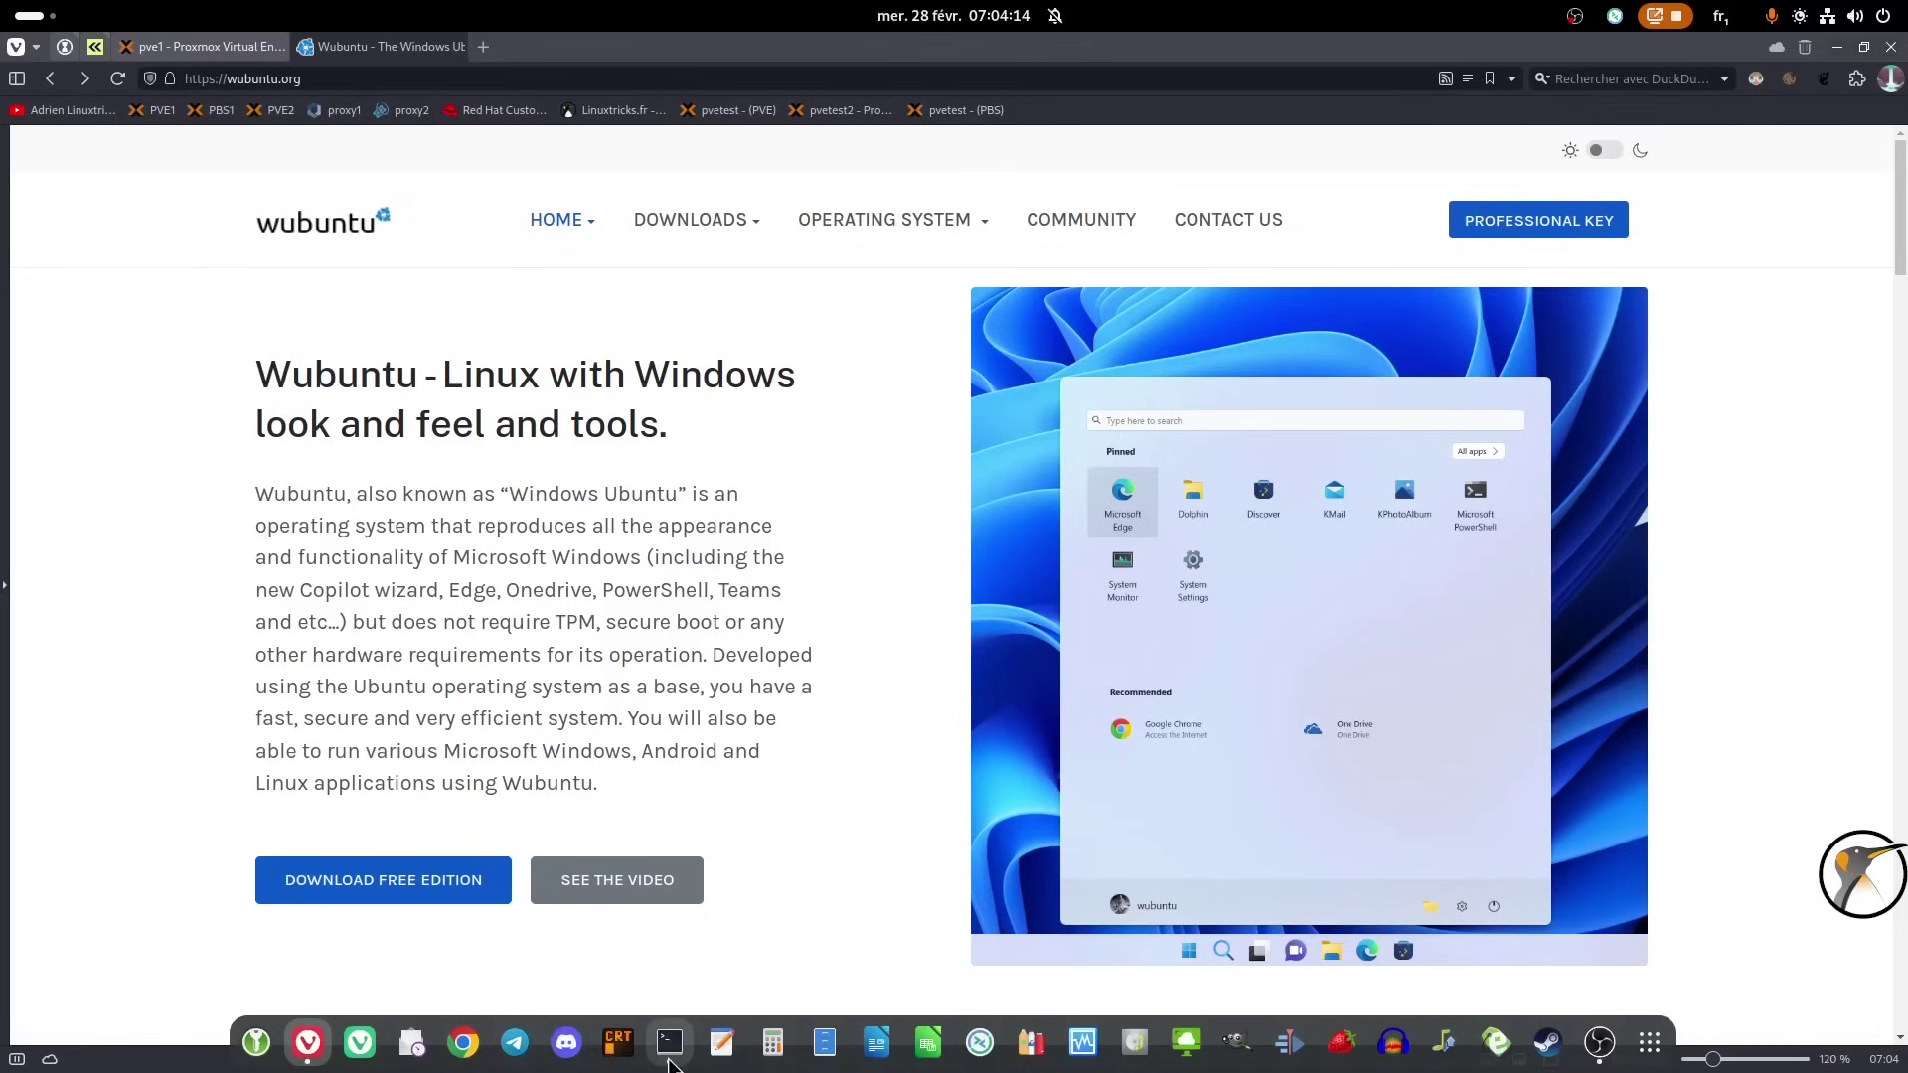
pyautogui.click(669, 1042)
pyautogui.moveTo(723, 163); pyautogui.dragTo(1906, 35)
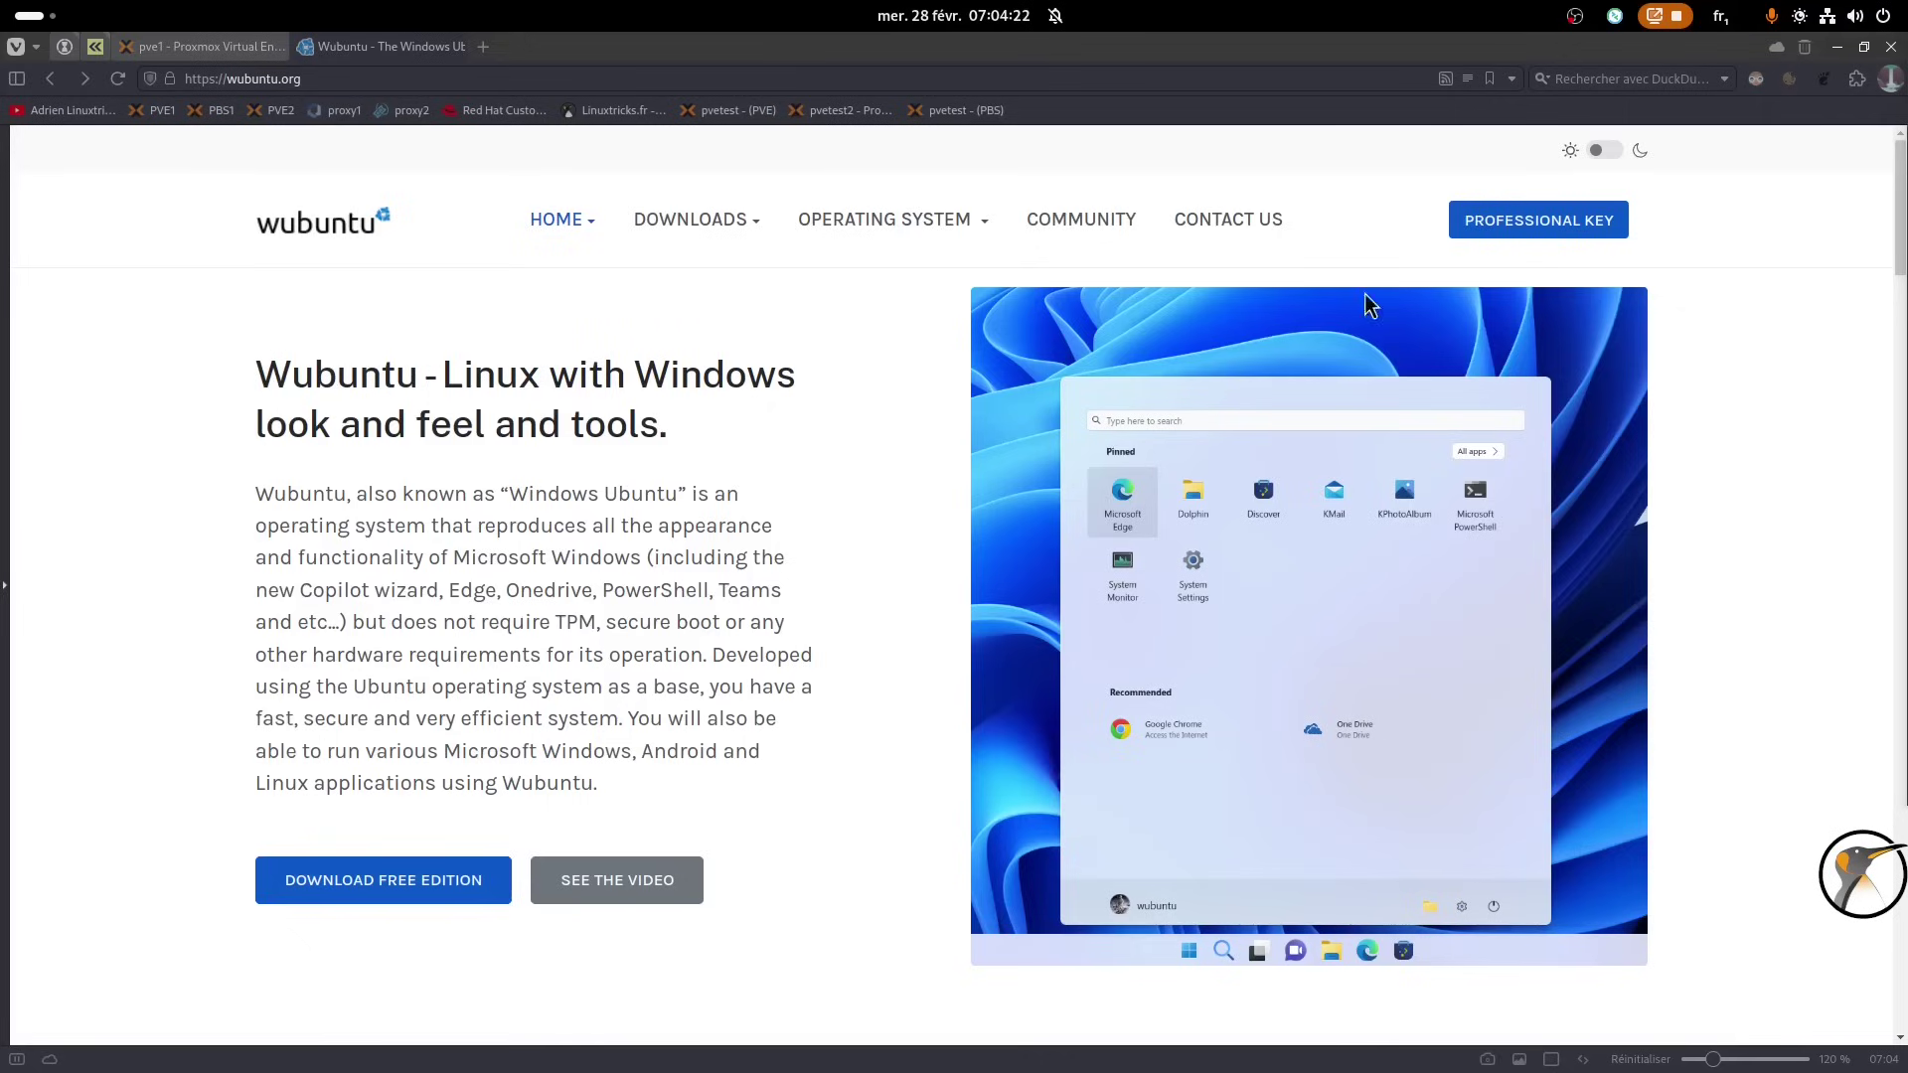
pyautogui.click(749, 534)
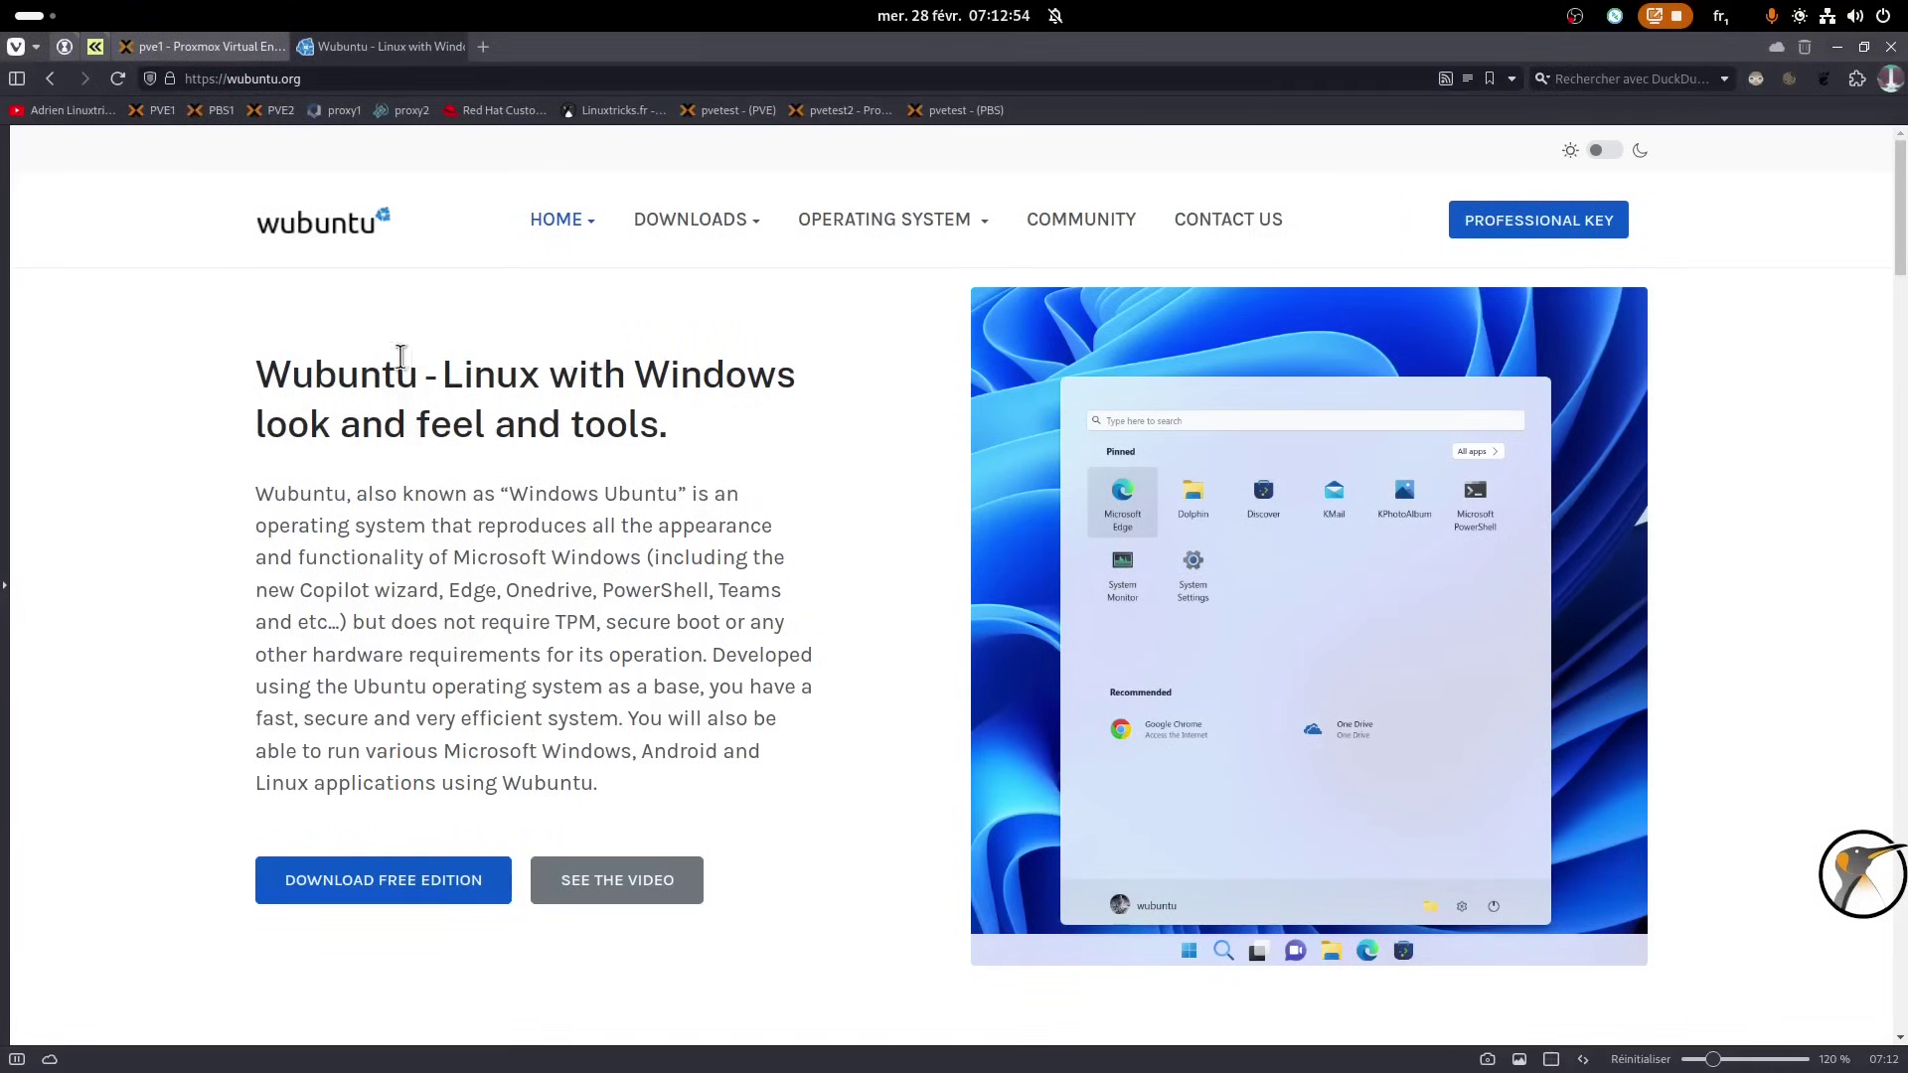
# Read through the Wubuntu home page, covering the Windows Ubuntu 11 Plasma and Cinnamon editions
pyautogui.scroll(-1, 809, 382)
pyautogui.scroll(-10, 809, 375)
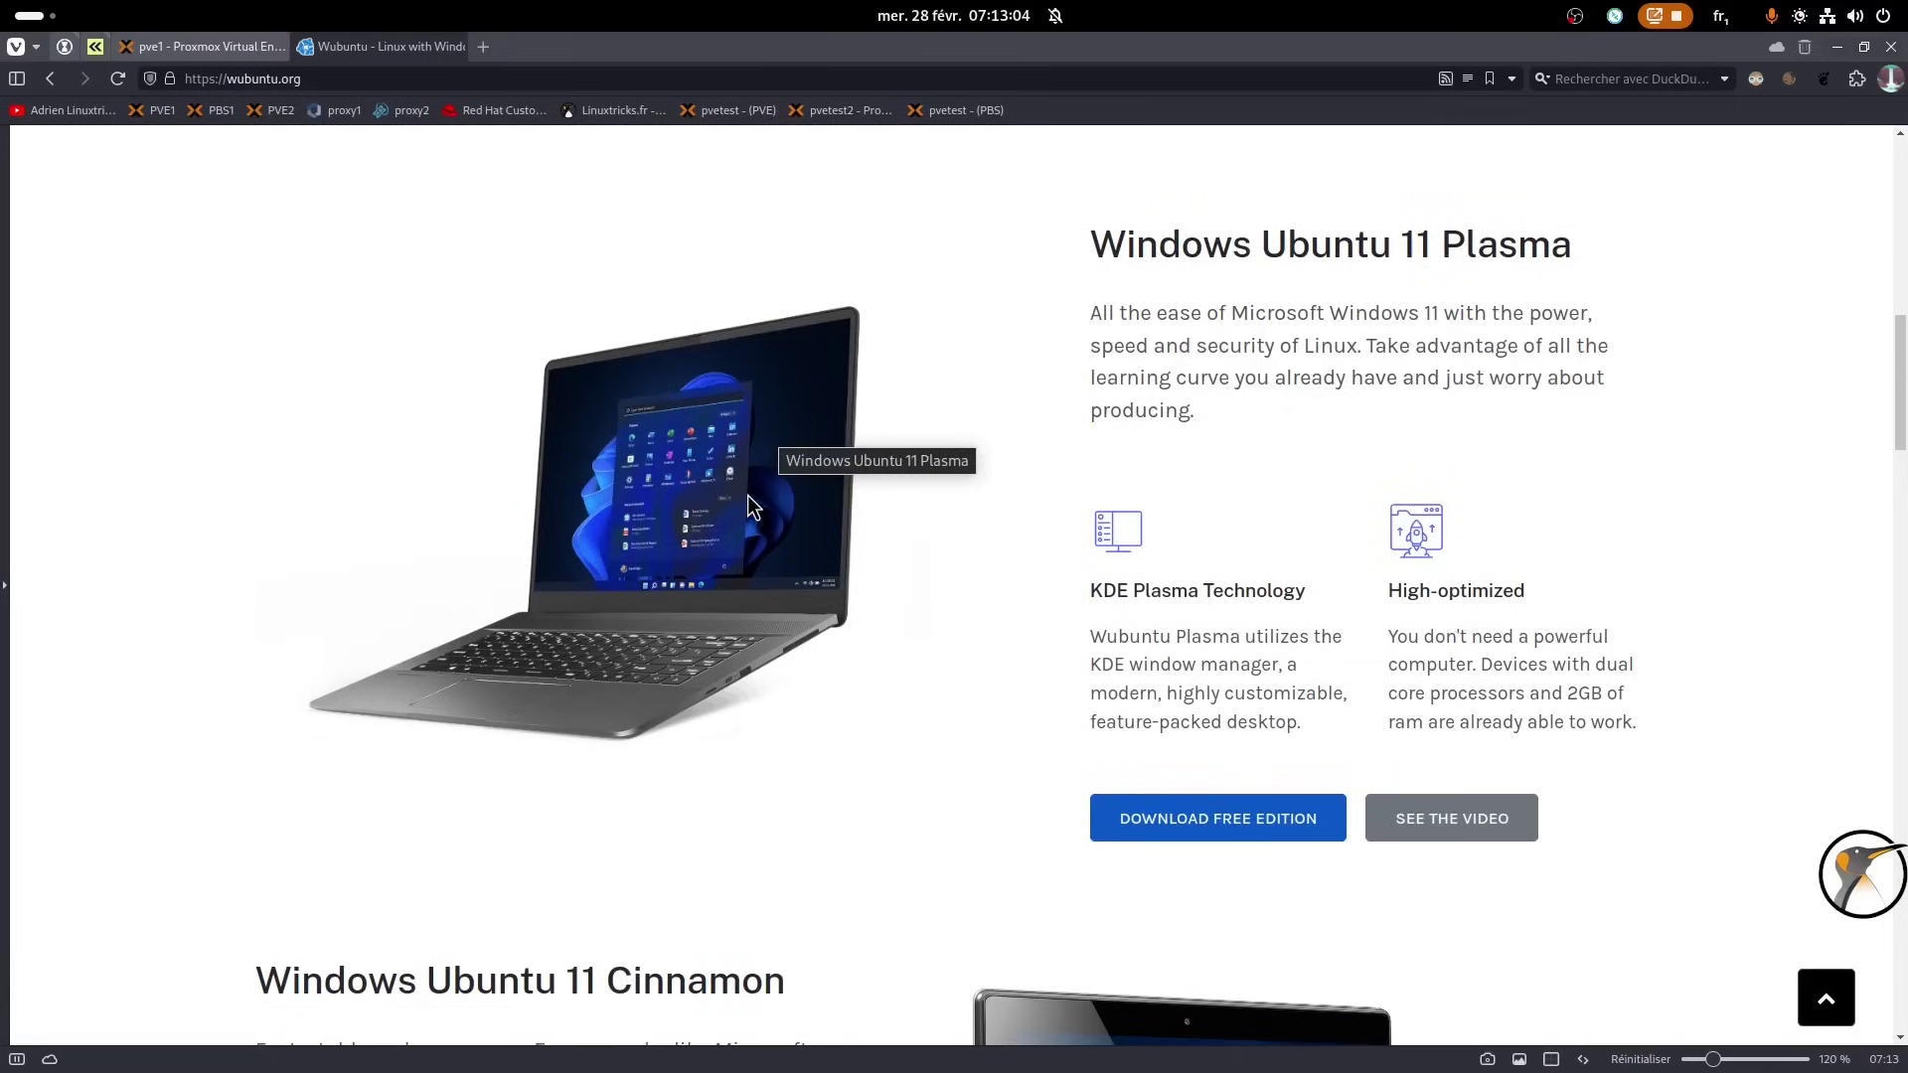
pyautogui.scroll(-6, 747, 495)
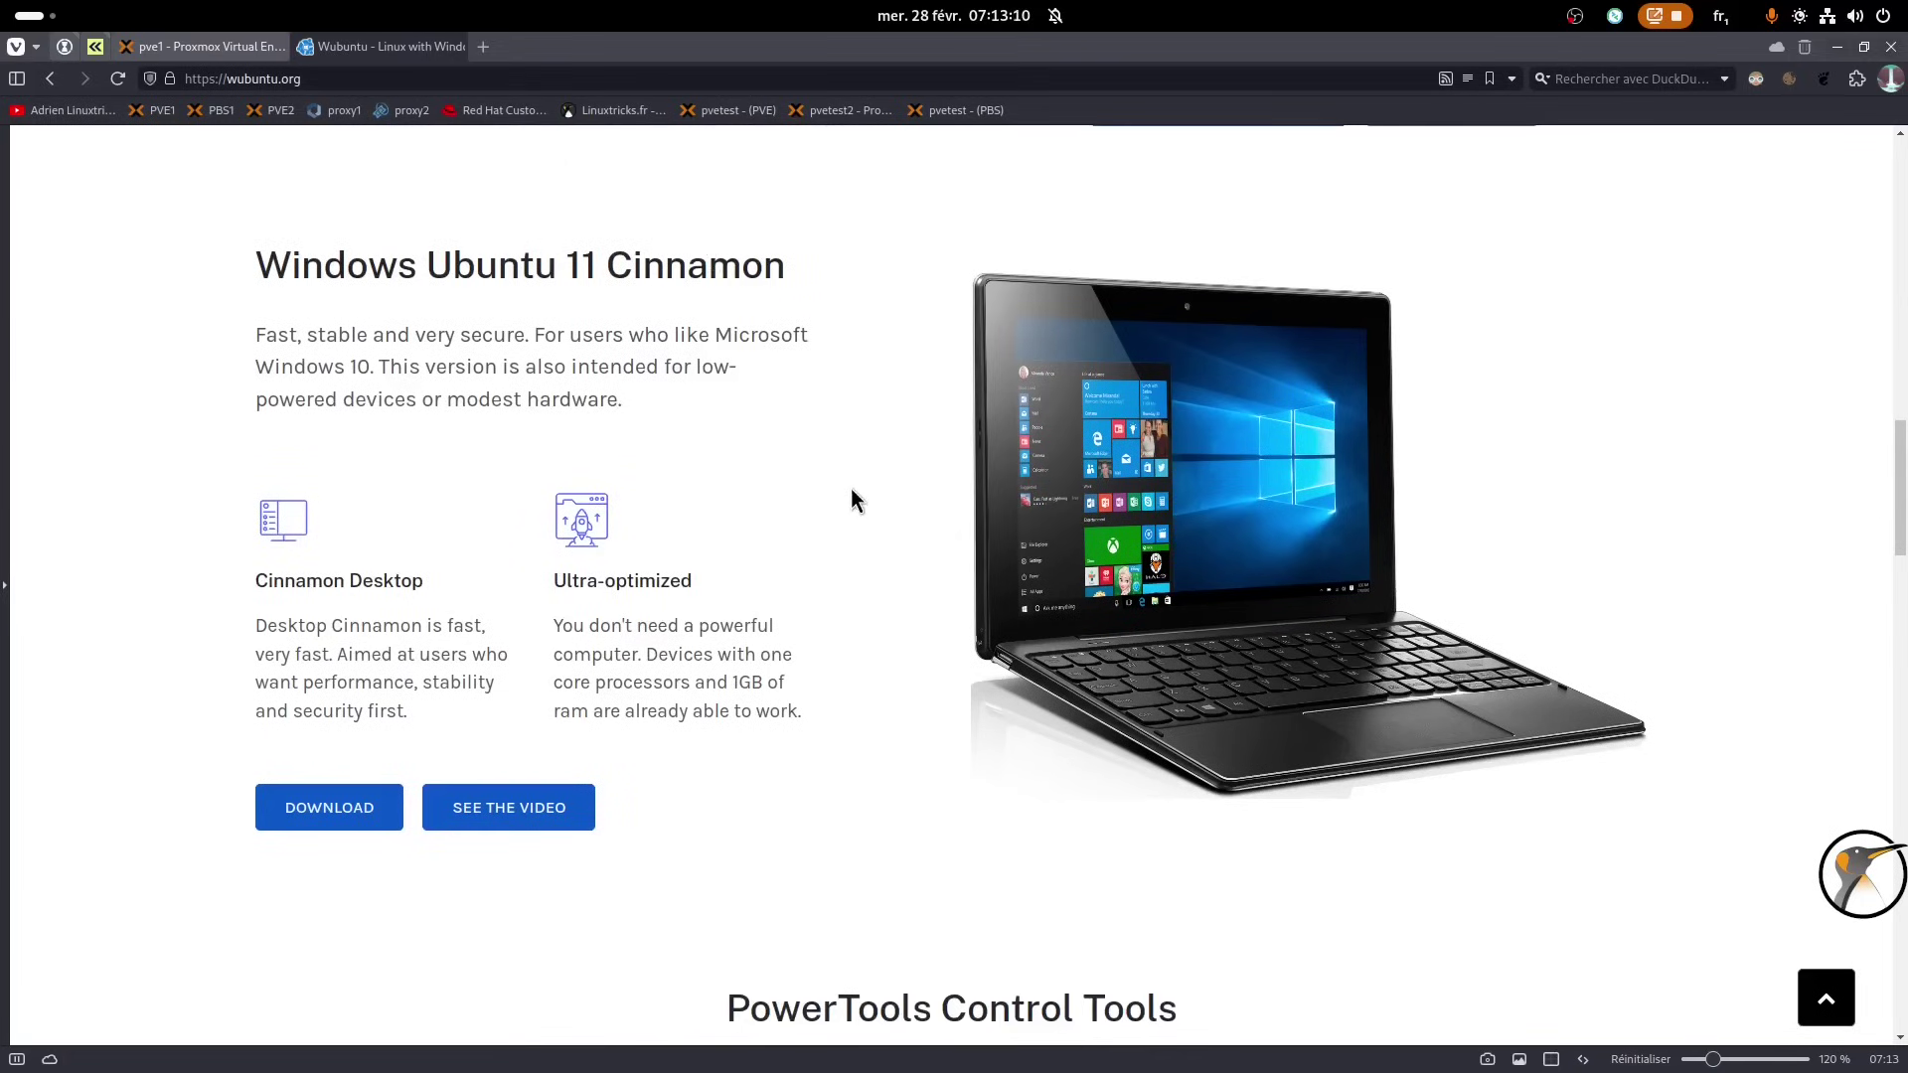
# Switch to Proxmox and inspect the hardware of VM 923 (WUBUNTUVIDEO), including its CD/DVD drive's ISO
pyautogui.click(200, 50)
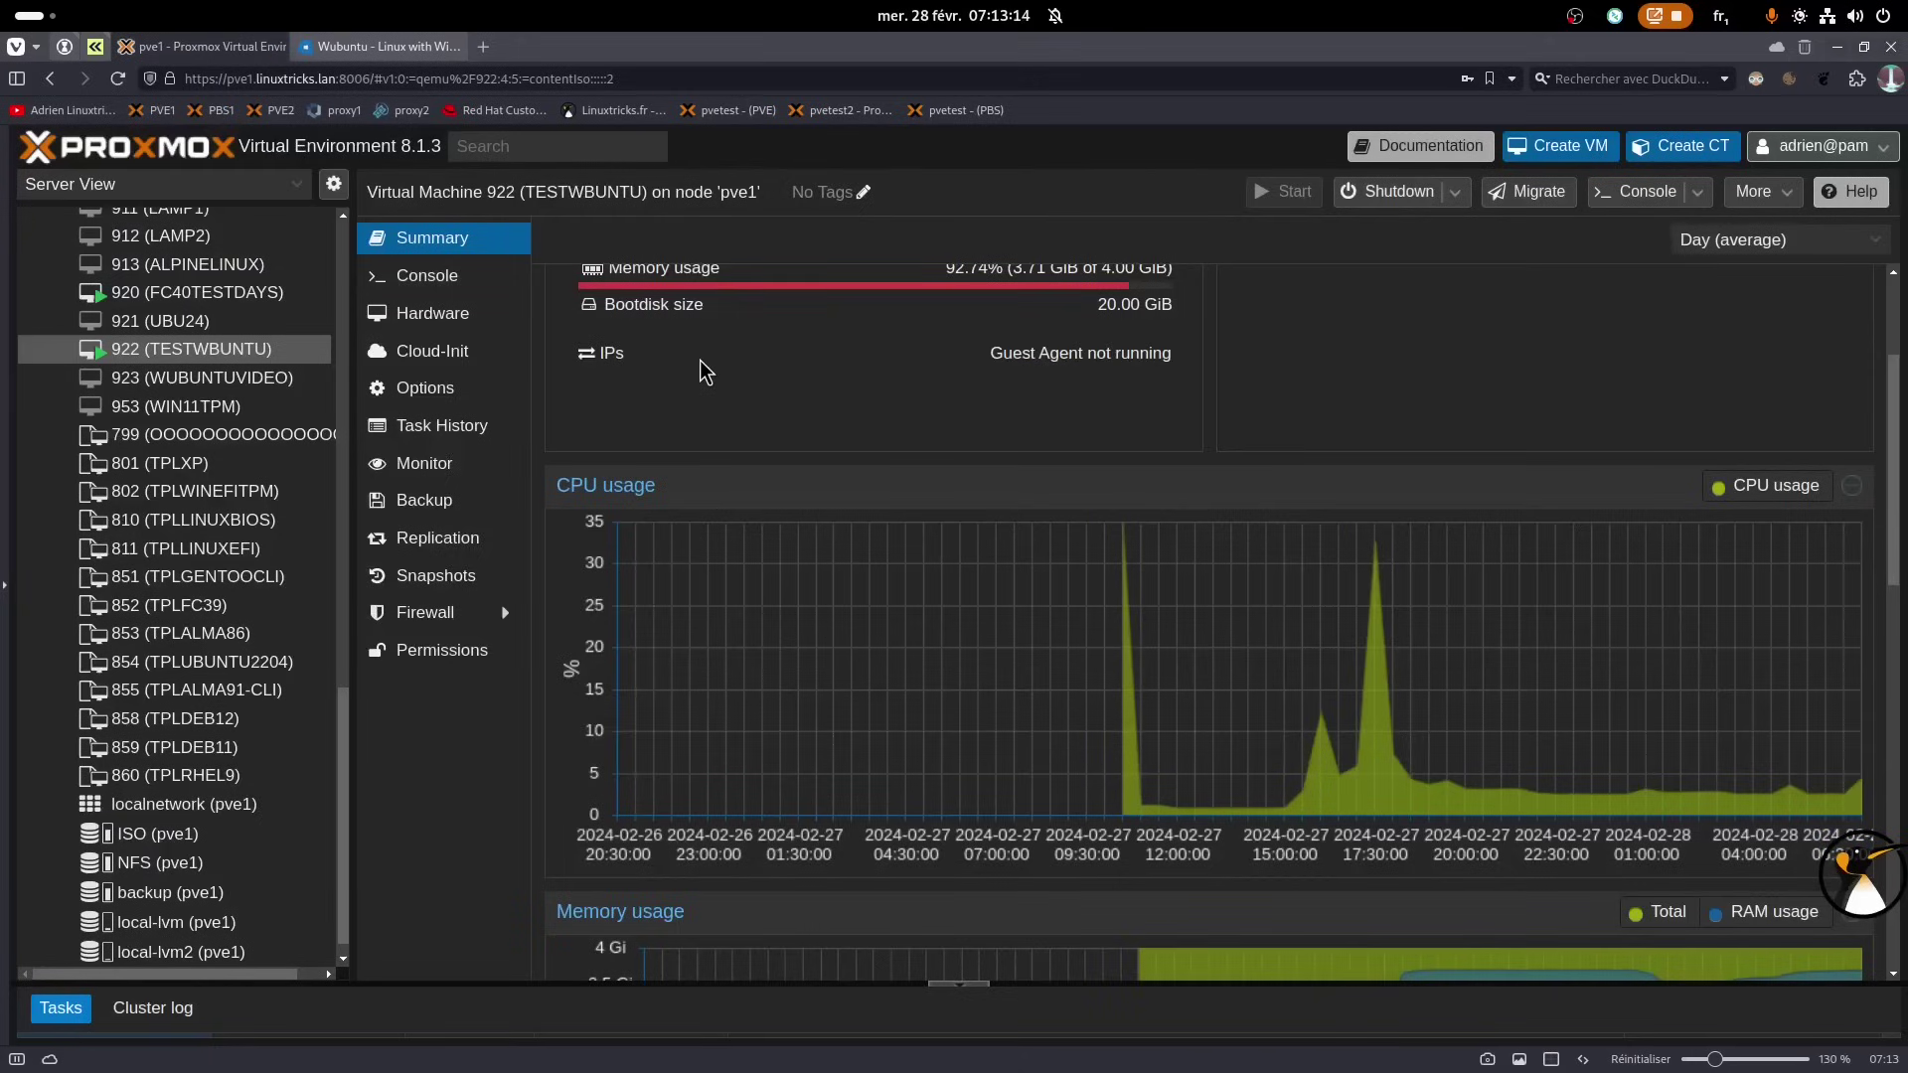
pyautogui.click(278, 385)
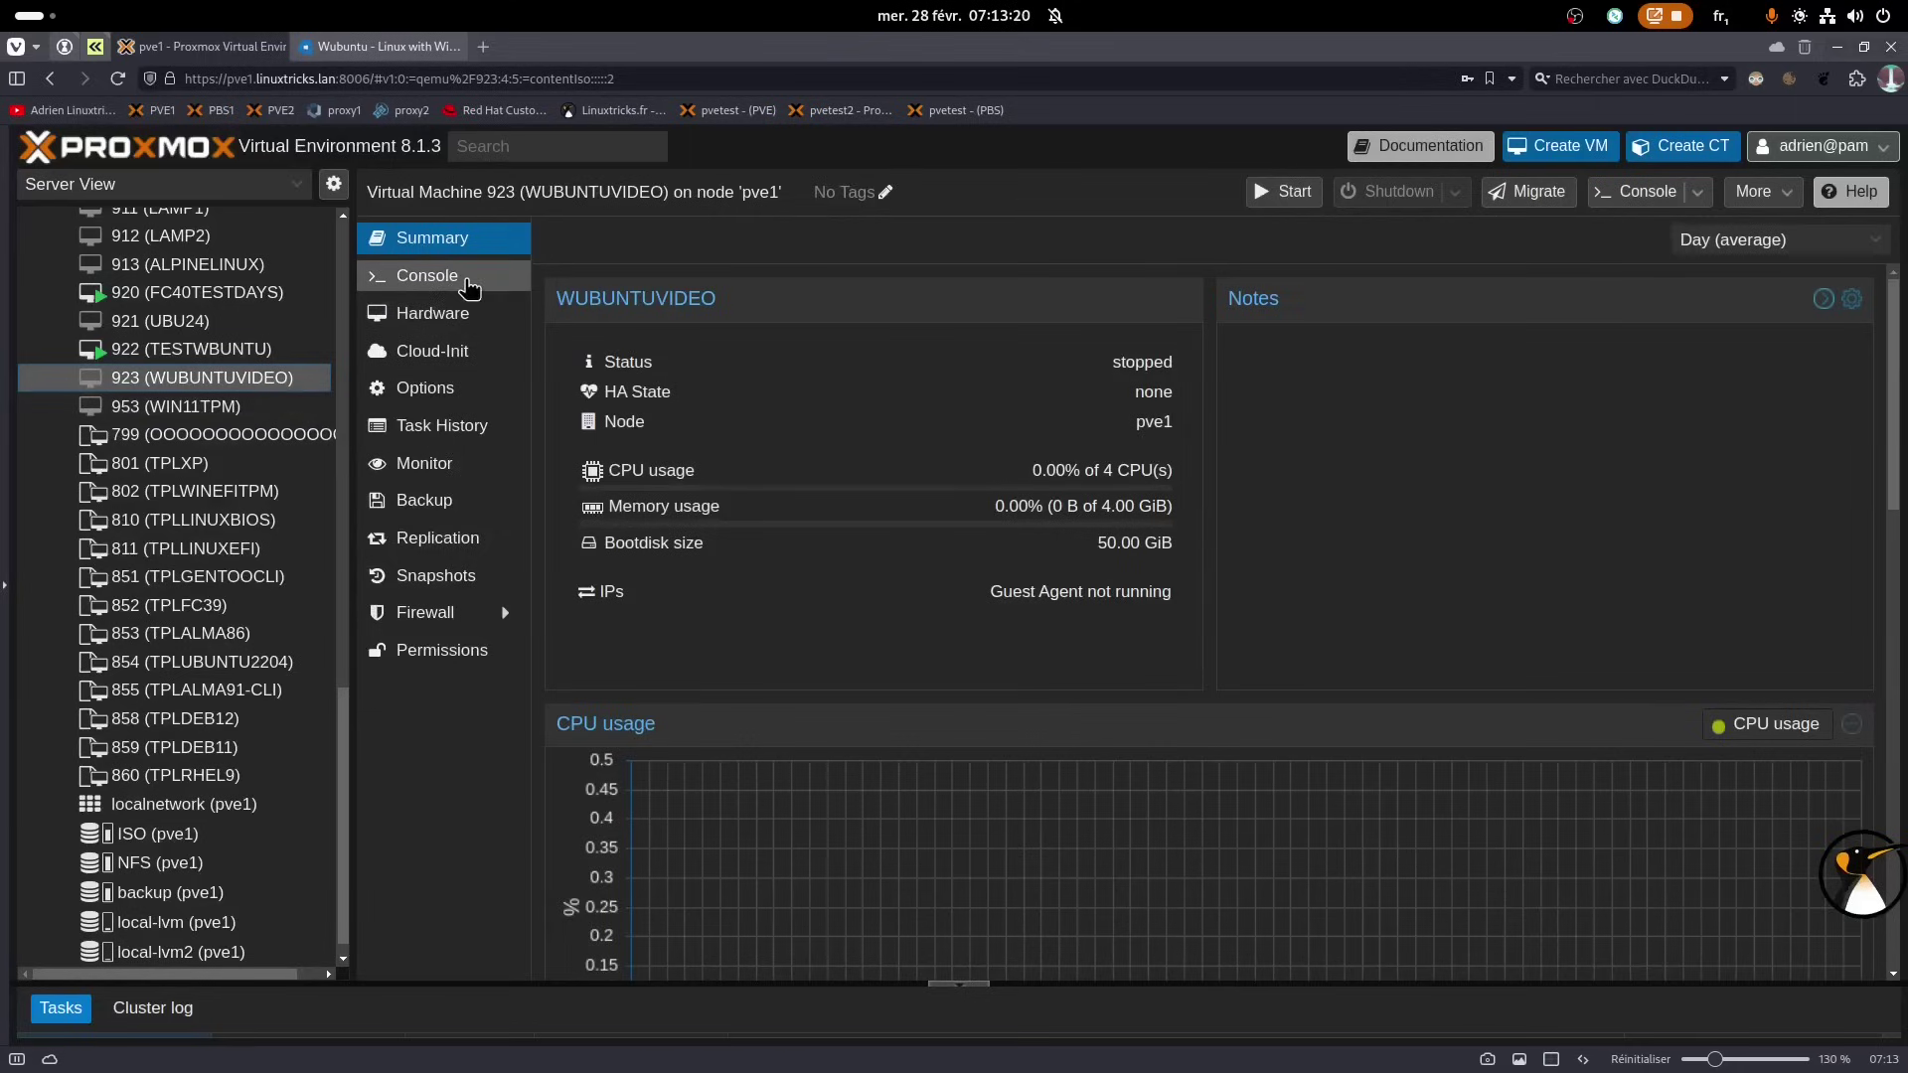
pyautogui.click(463, 320)
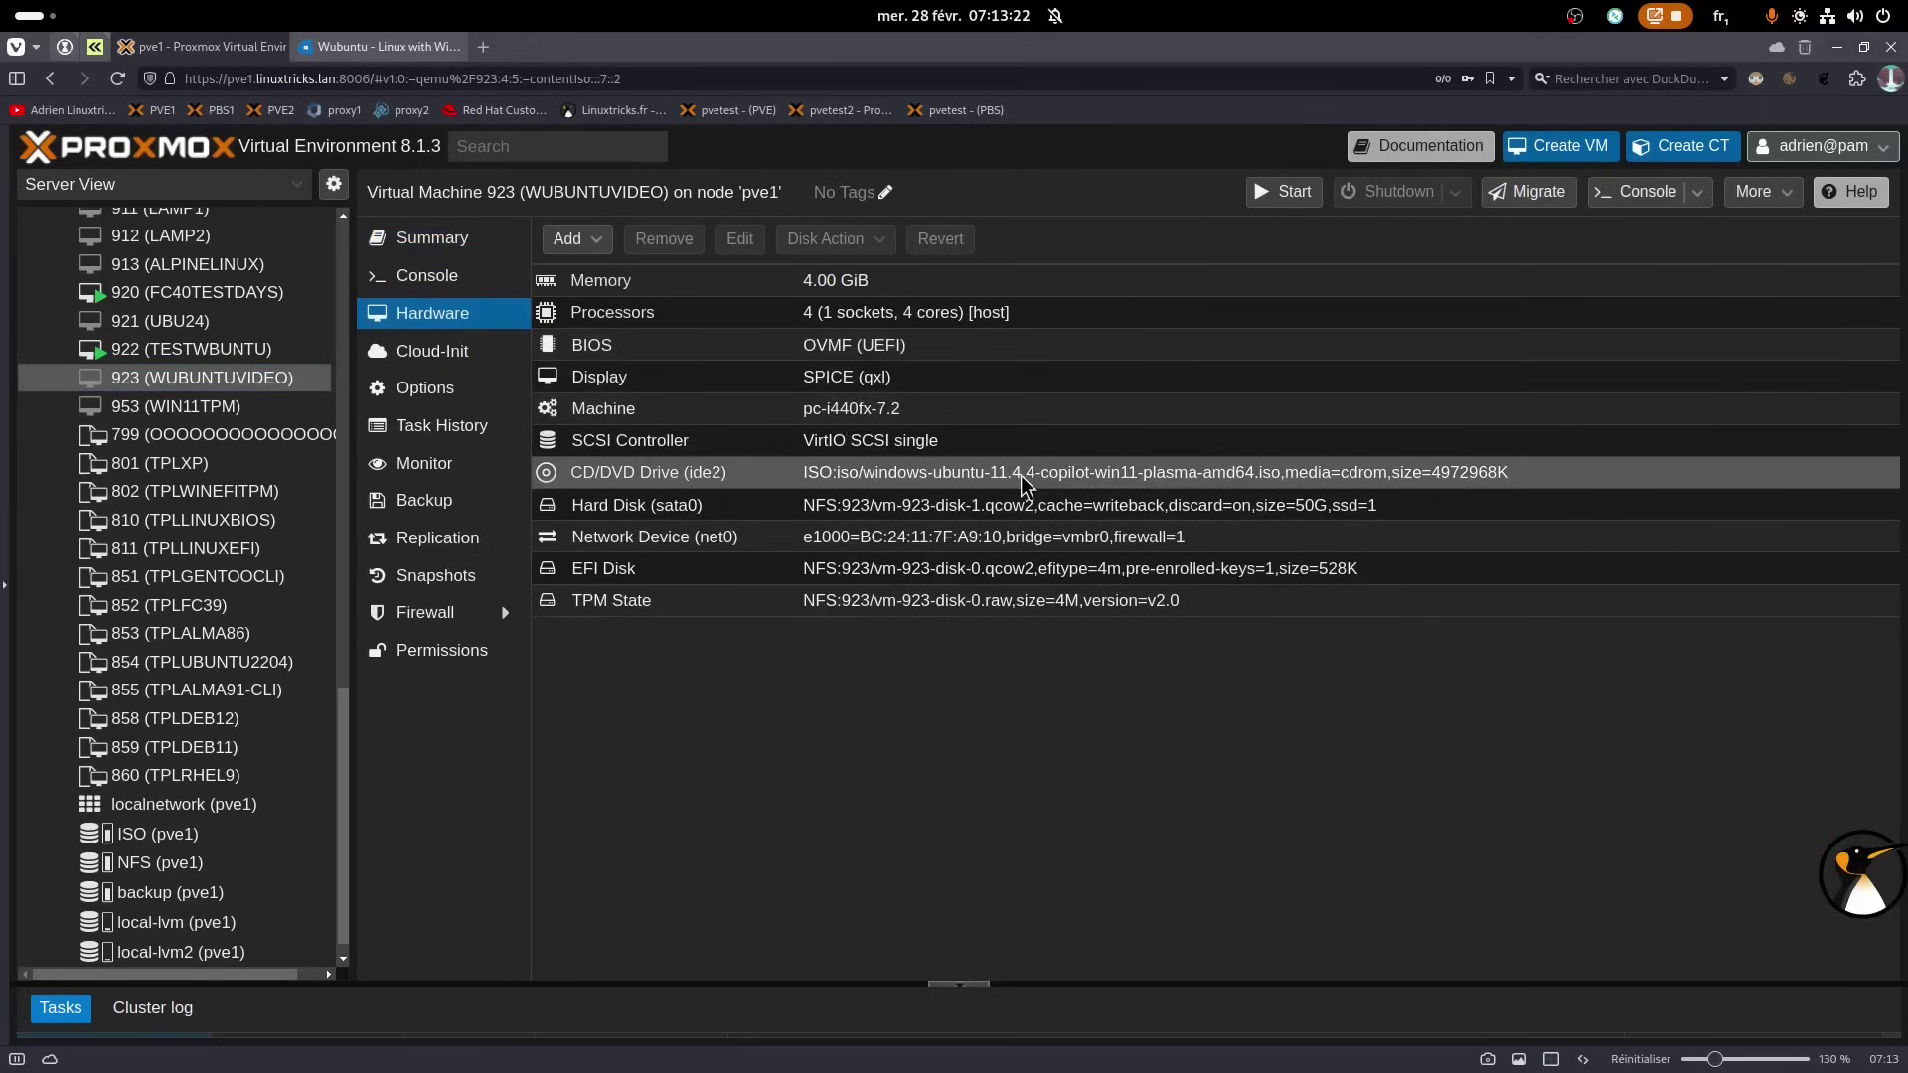
pyautogui.click(879, 484)
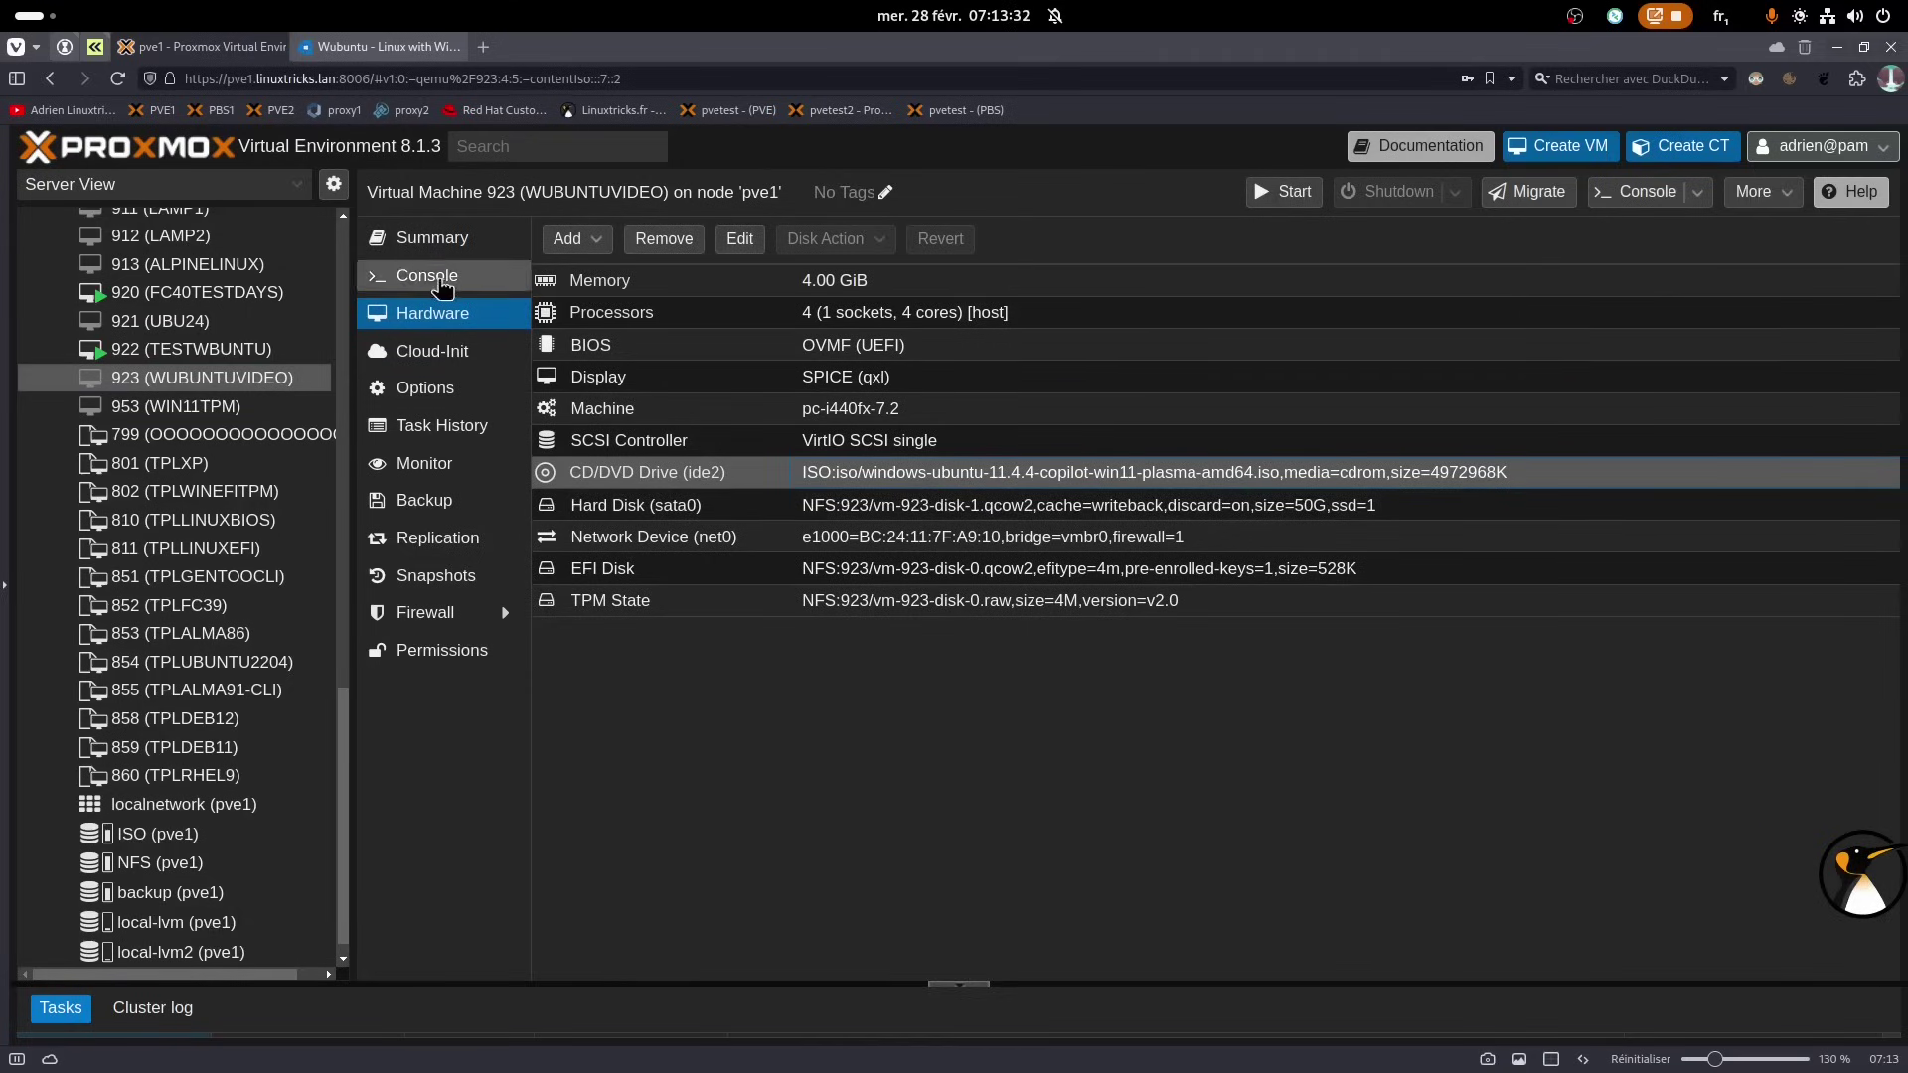
# Start VM 923 and open its SPICE console in full screen
pyautogui.click(427, 276)
pyautogui.click(1639, 199)
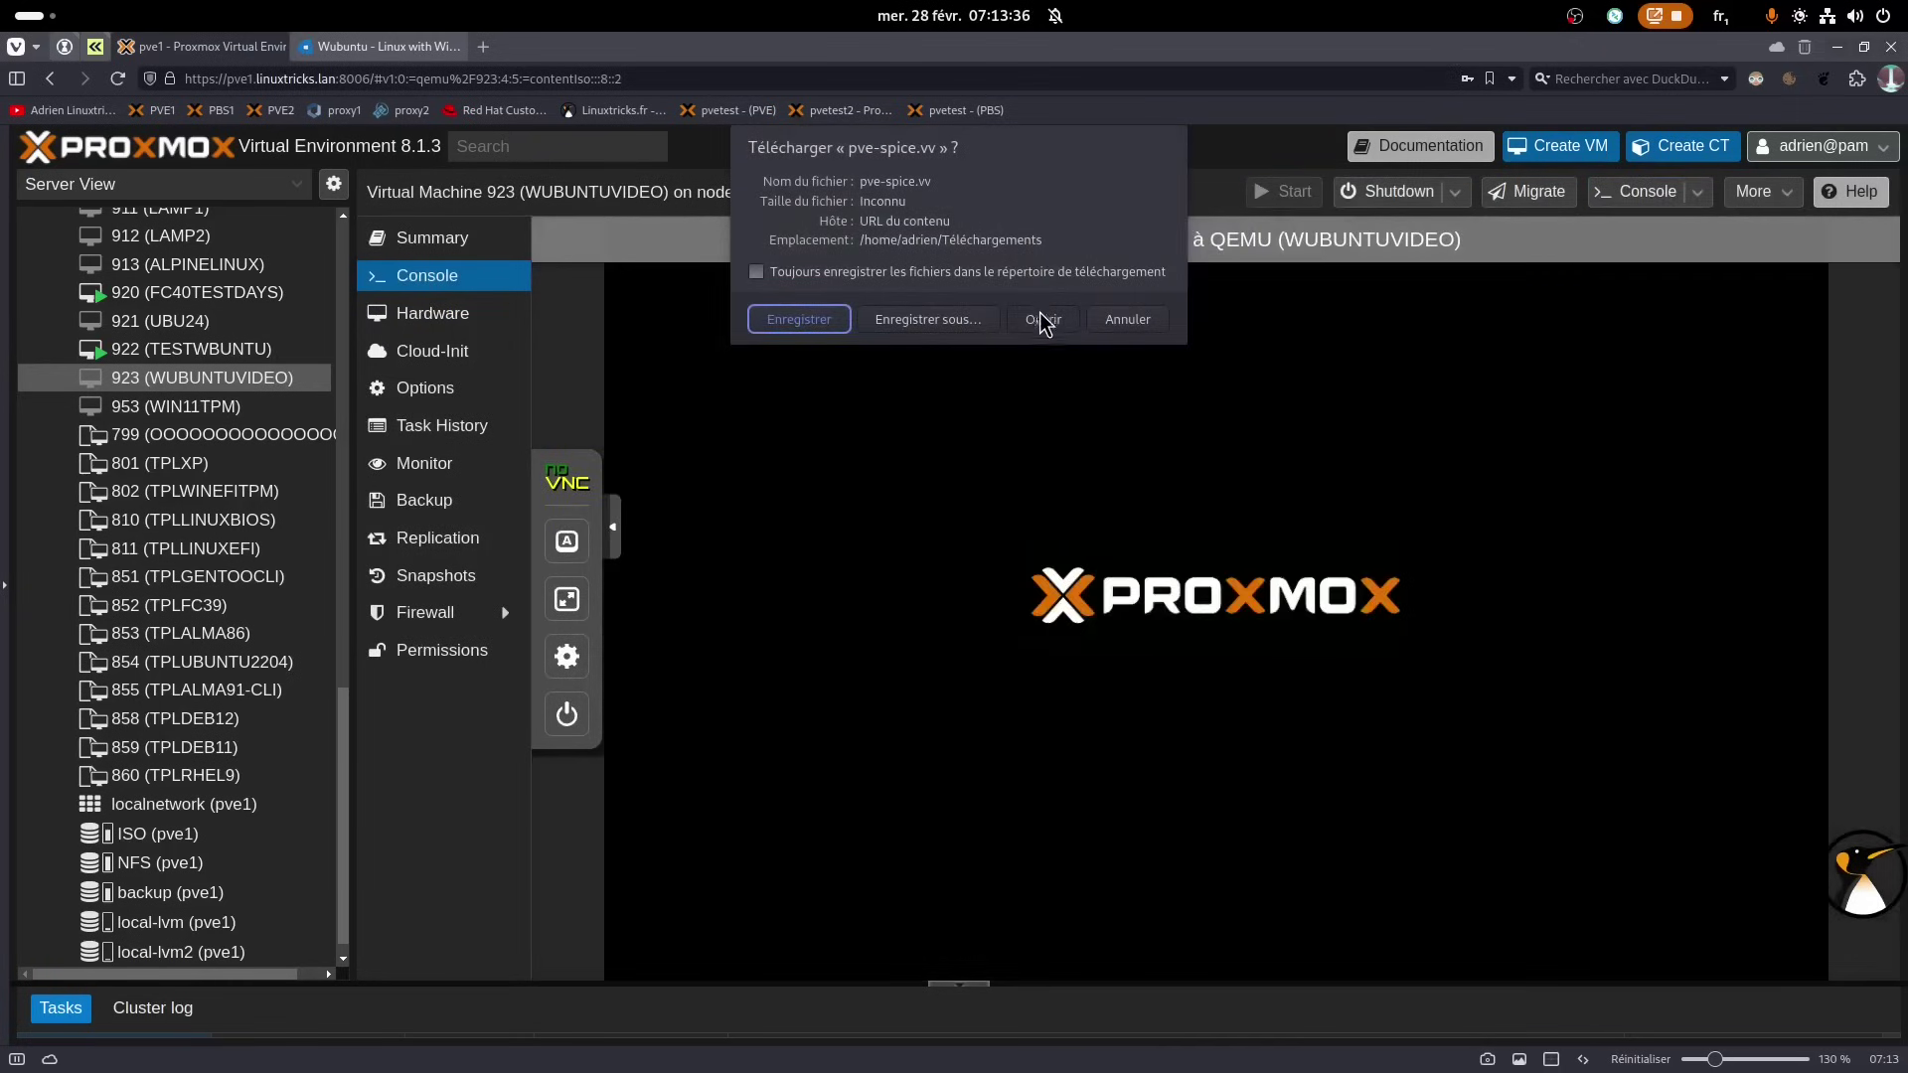
pyautogui.click(1040, 318)
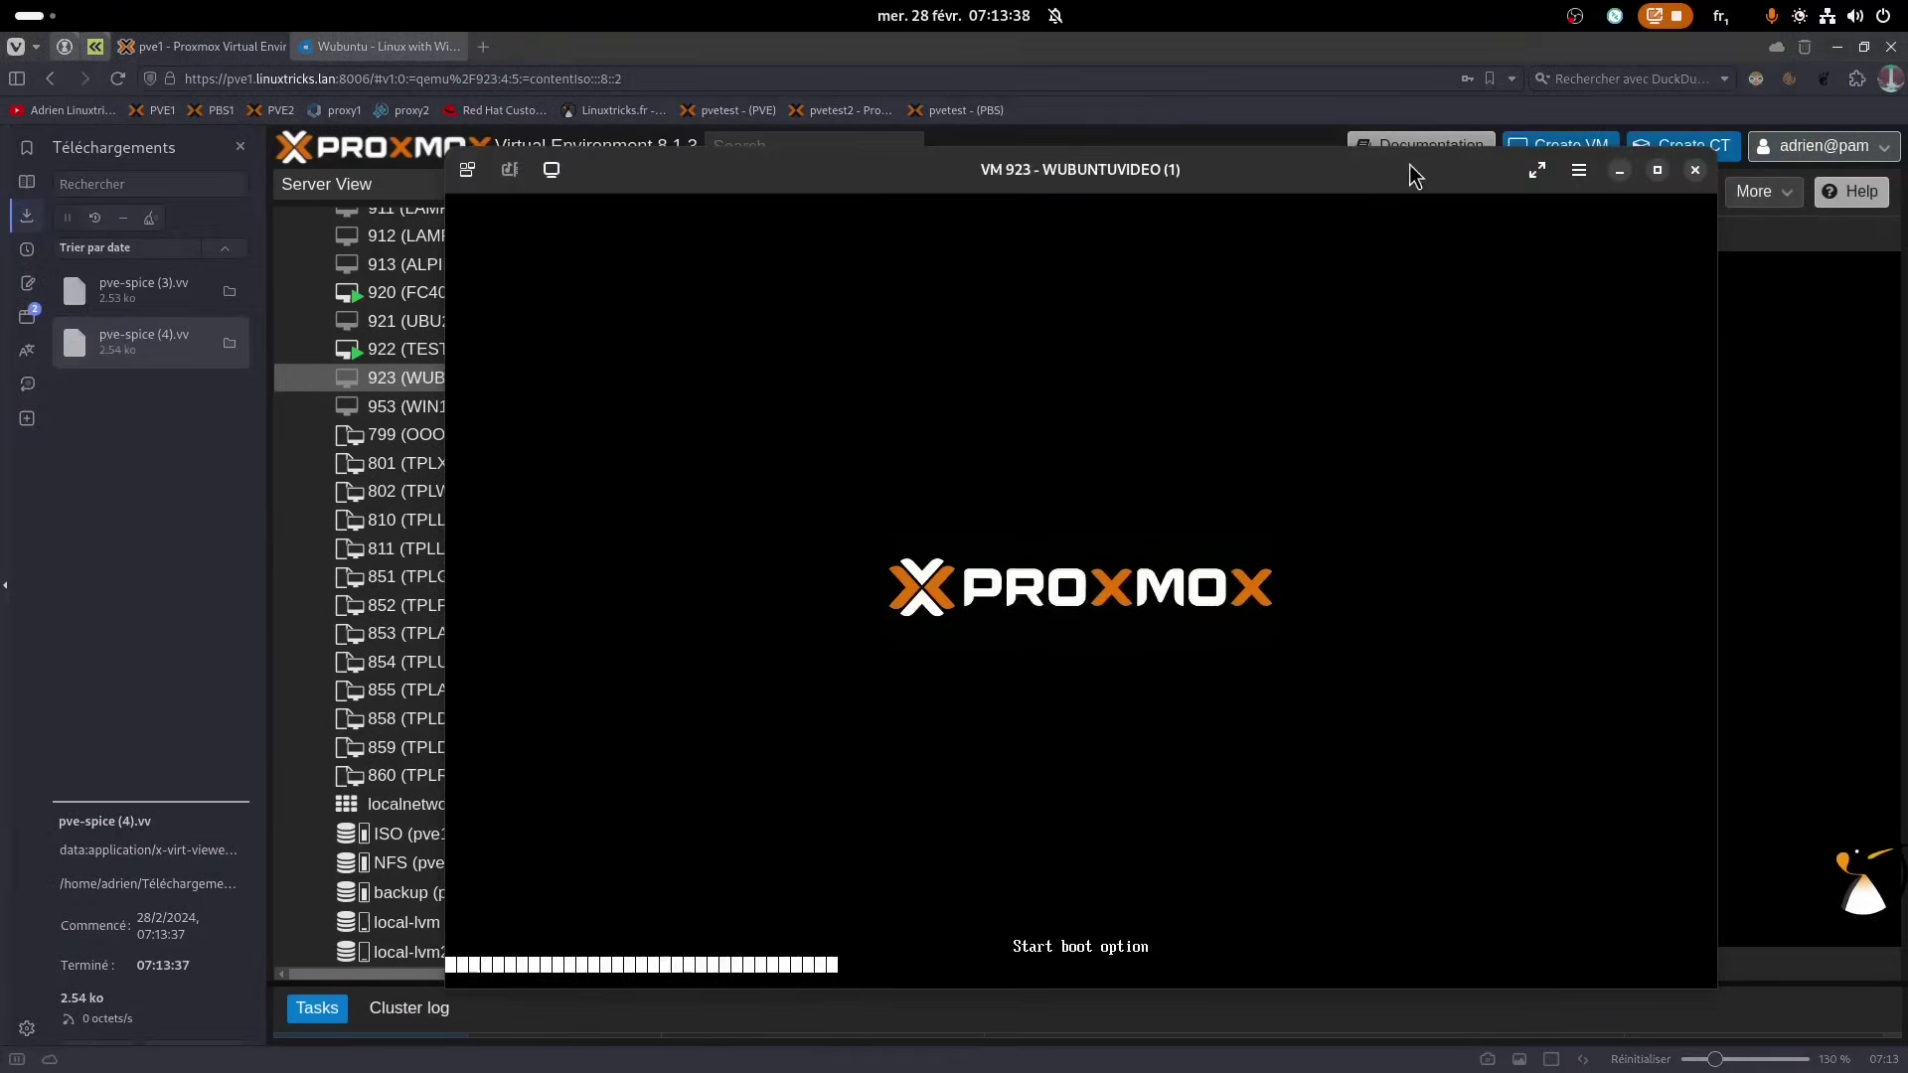
pyautogui.click(1535, 172)
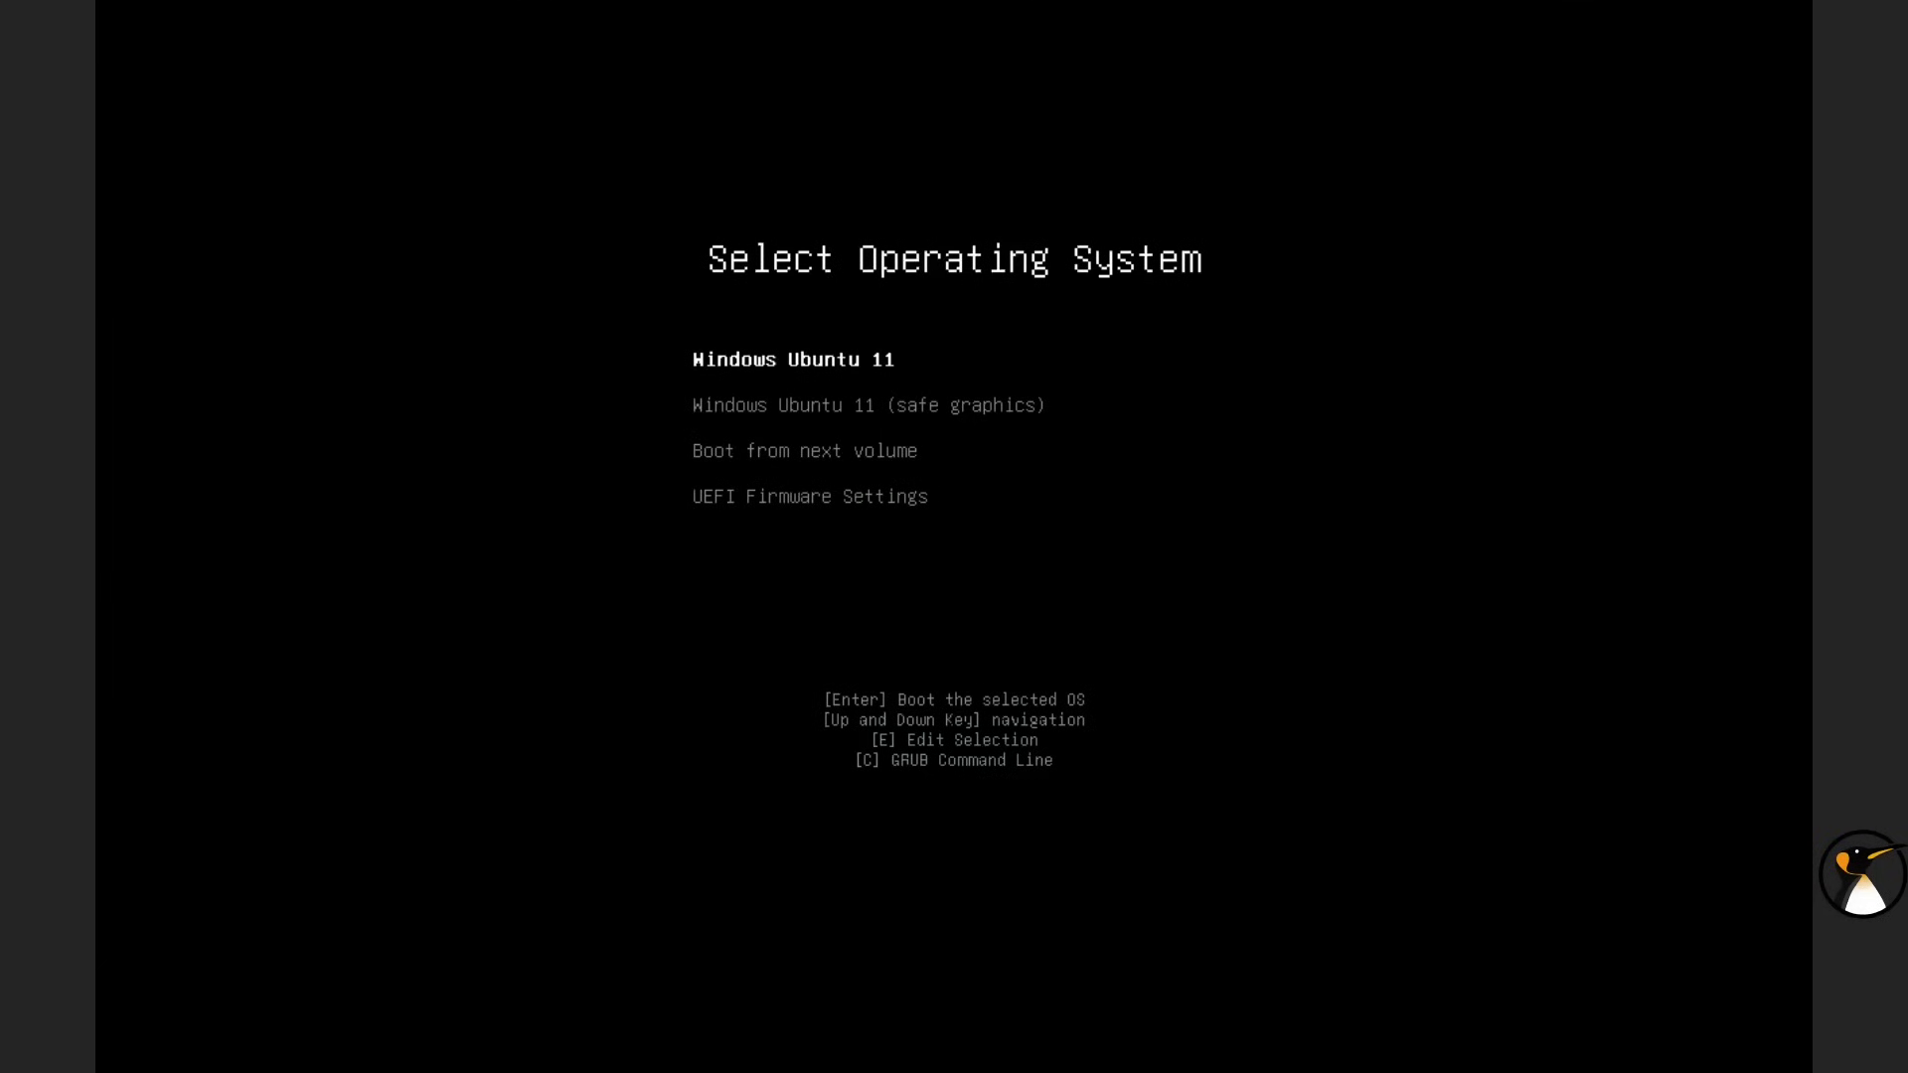
# Boot the Windows Ubuntu 11 live system and start its installer with français as the language
pyautogui.press('Return')
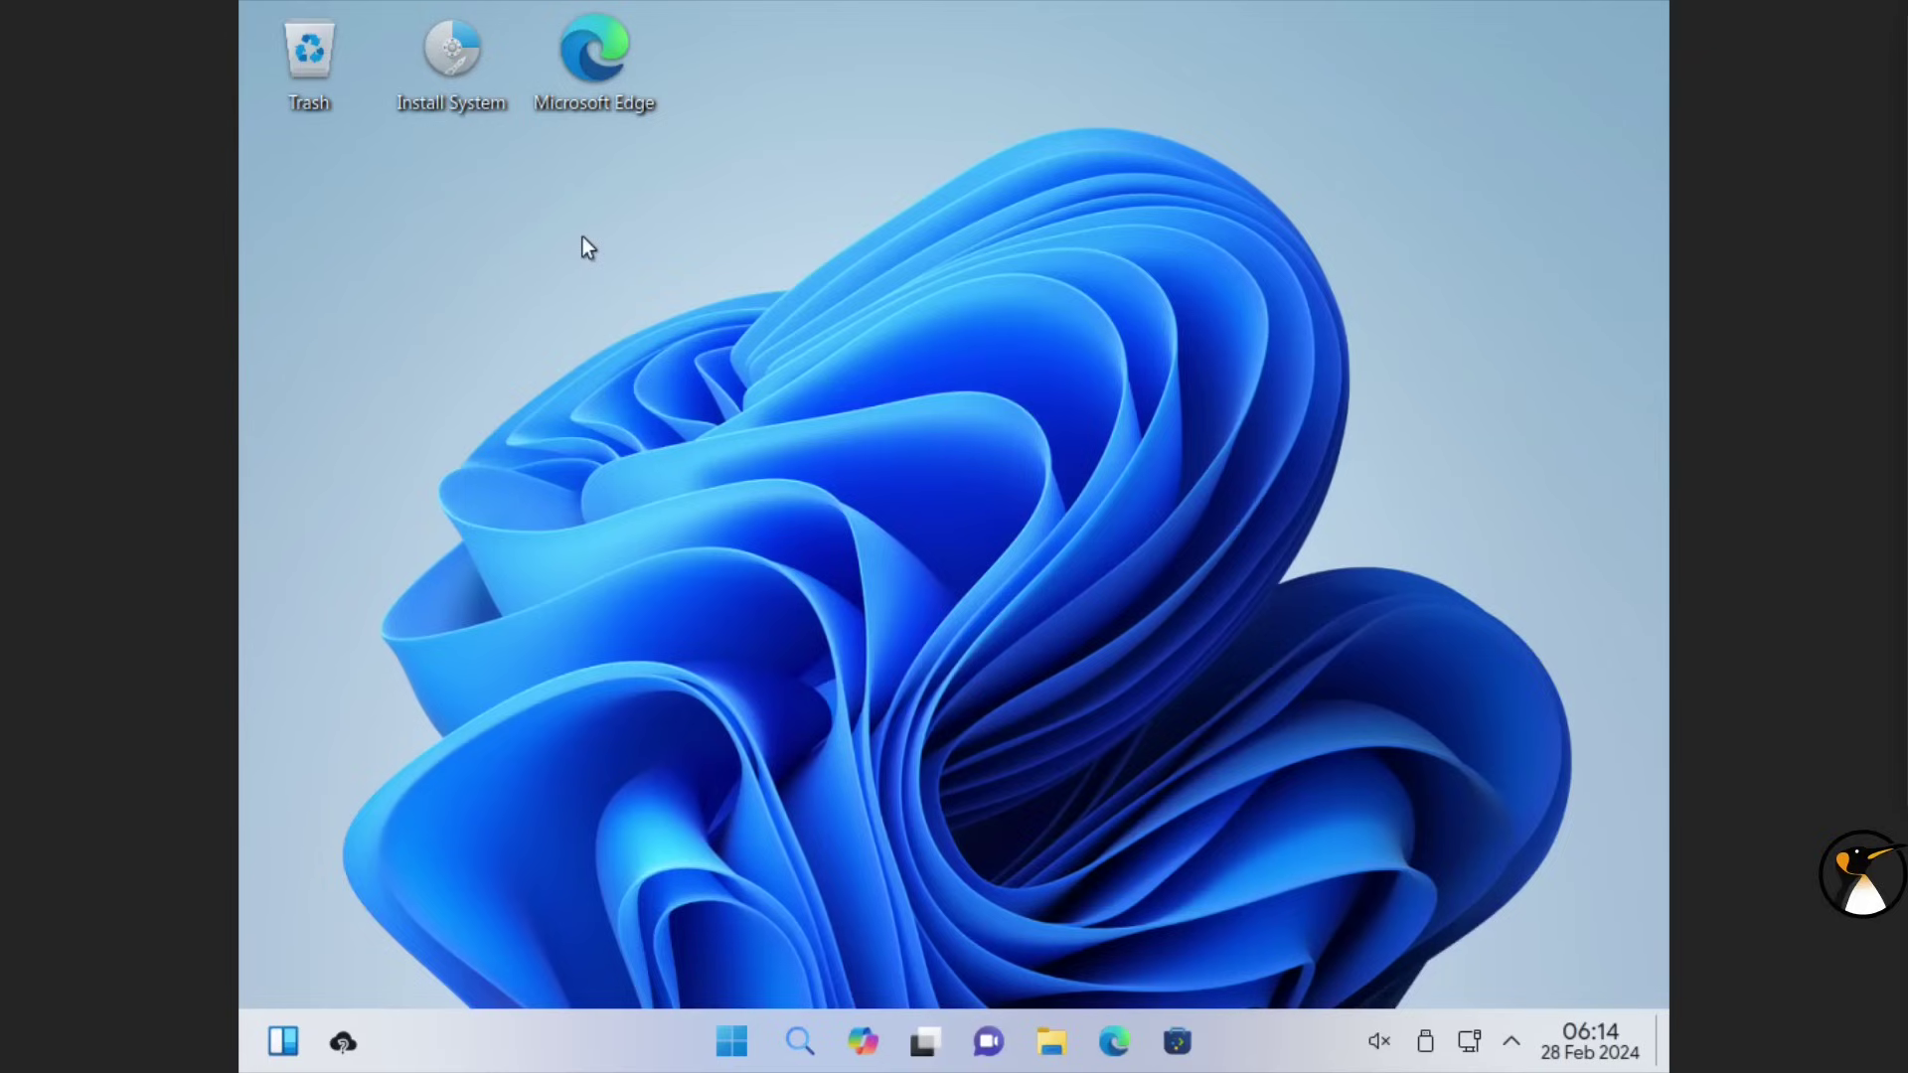
pyautogui.doubleClick(463, 47)
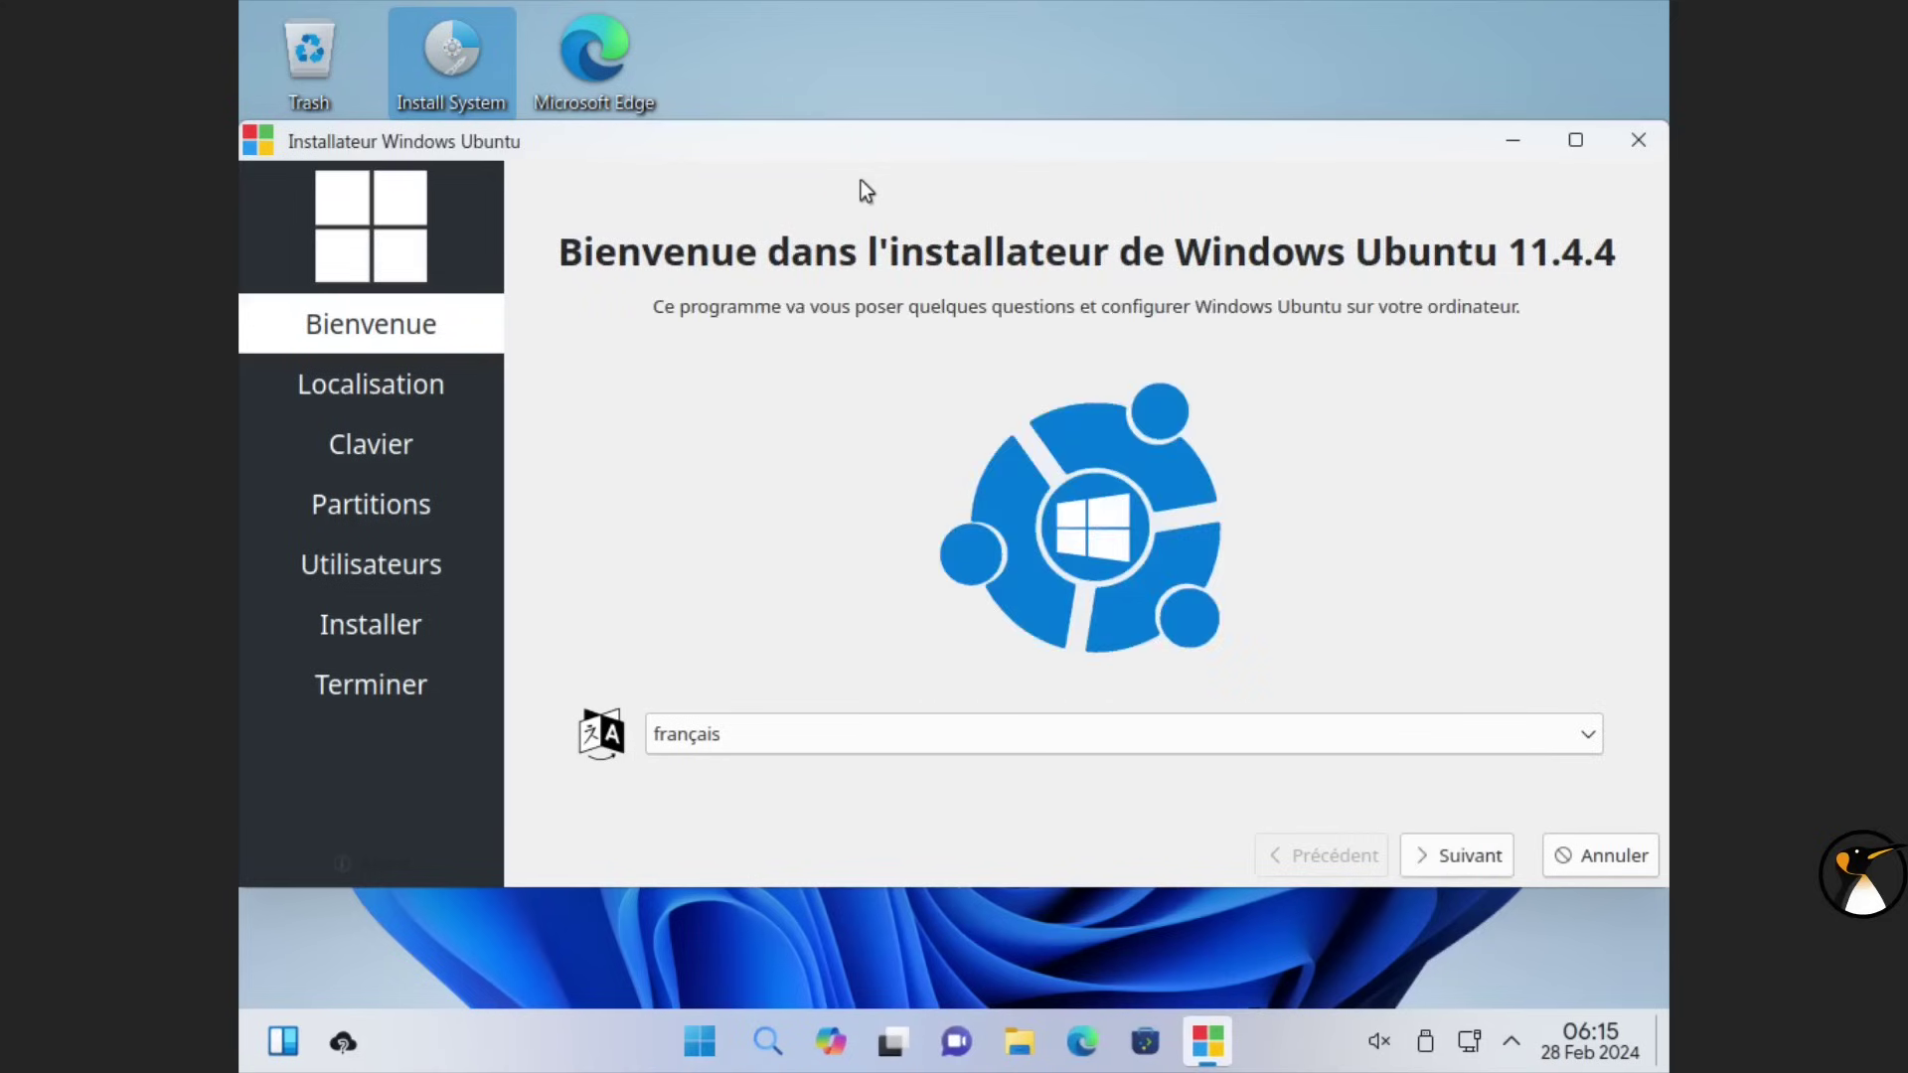
pyautogui.click(1453, 855)
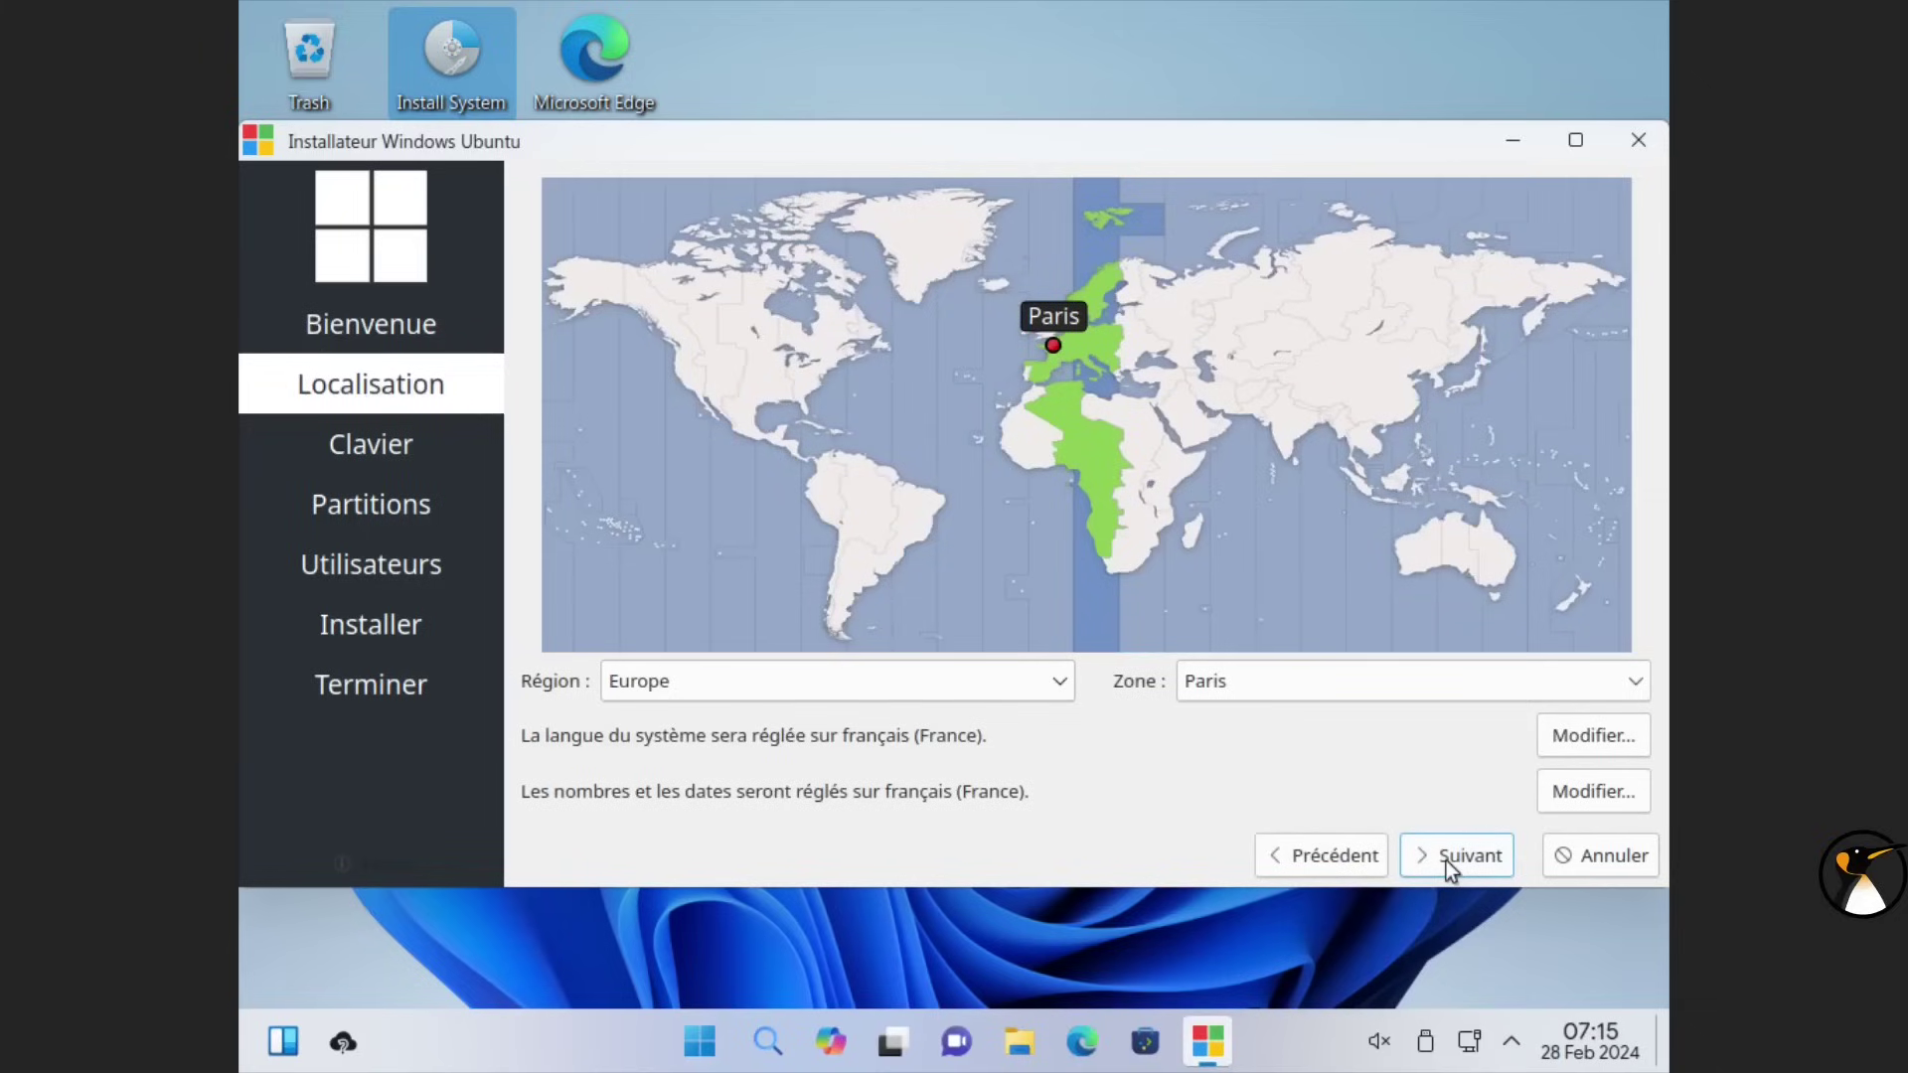
# Accept the Europe/Paris location and default keyboard, and choose to erase the 50 GiB QEMU hard disk
pyautogui.click(1446, 857)
pyautogui.click(1446, 860)
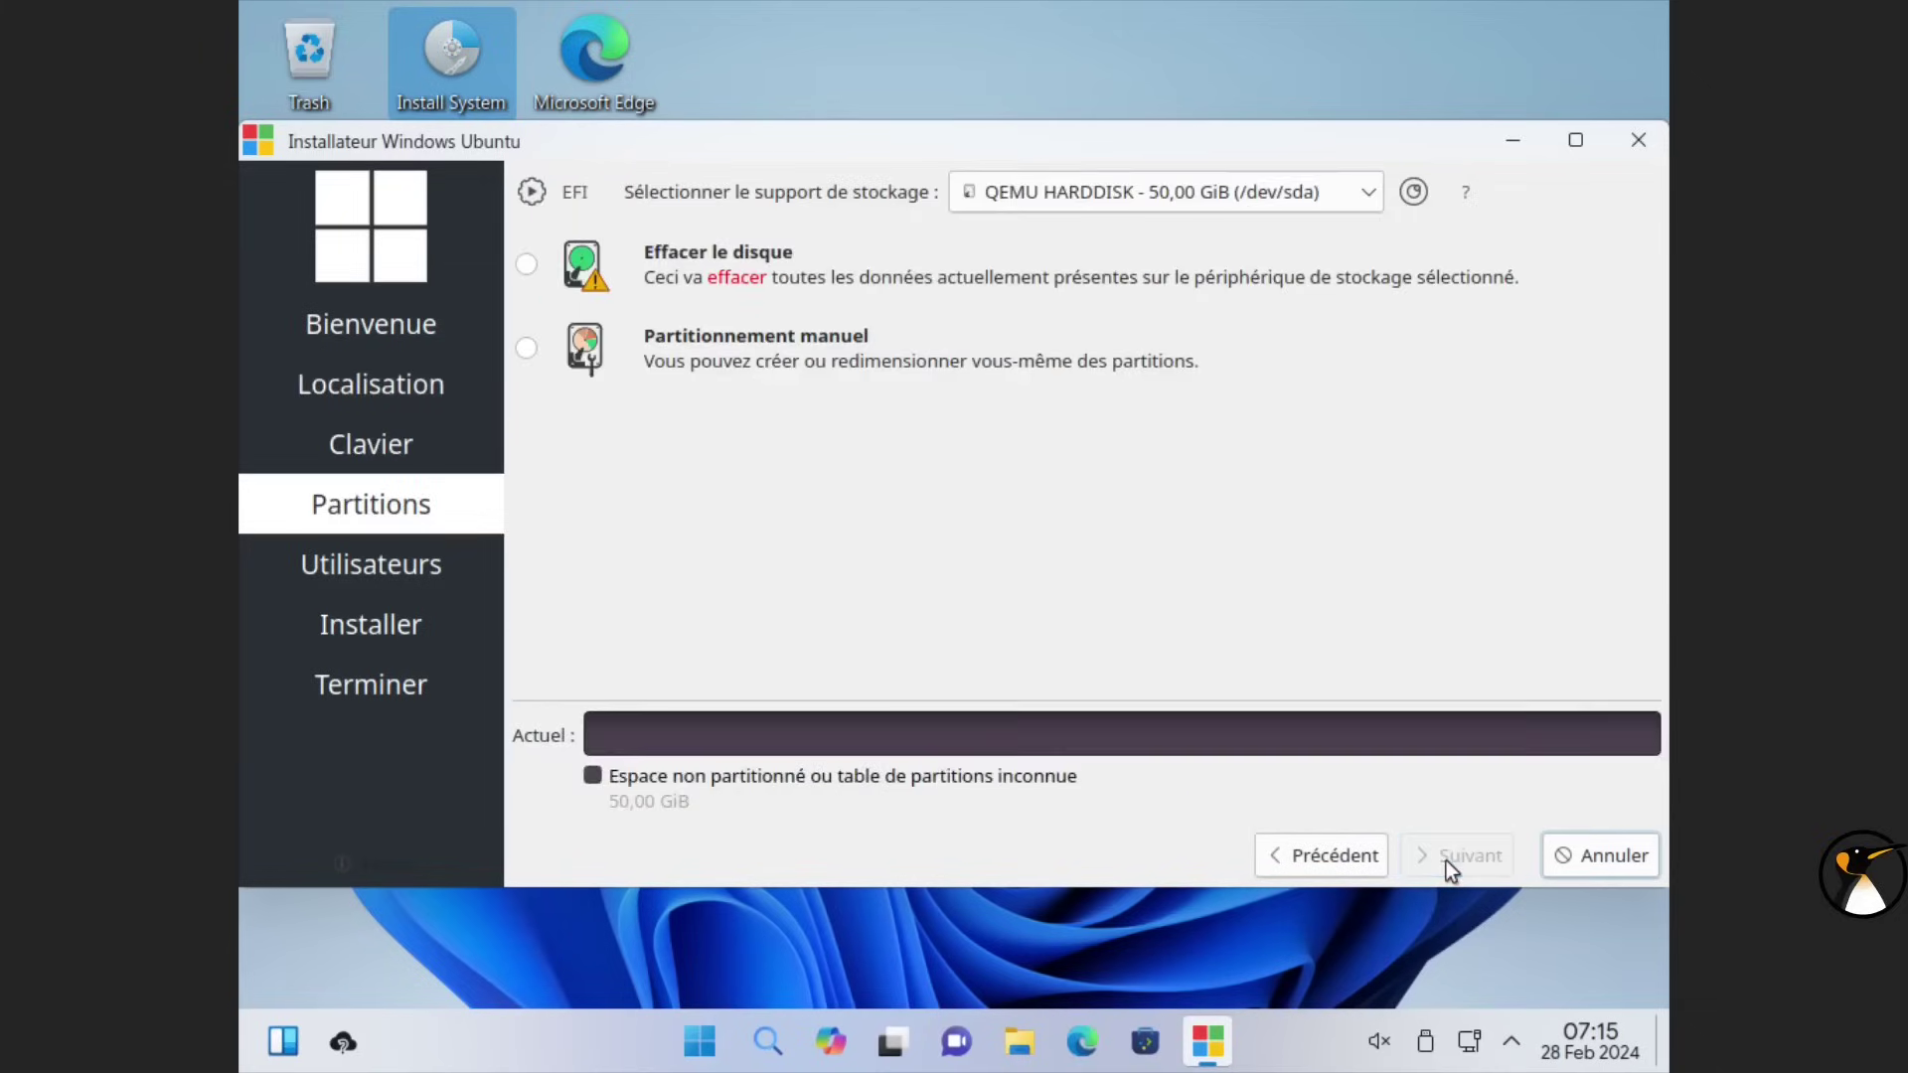
pyautogui.click(784, 298)
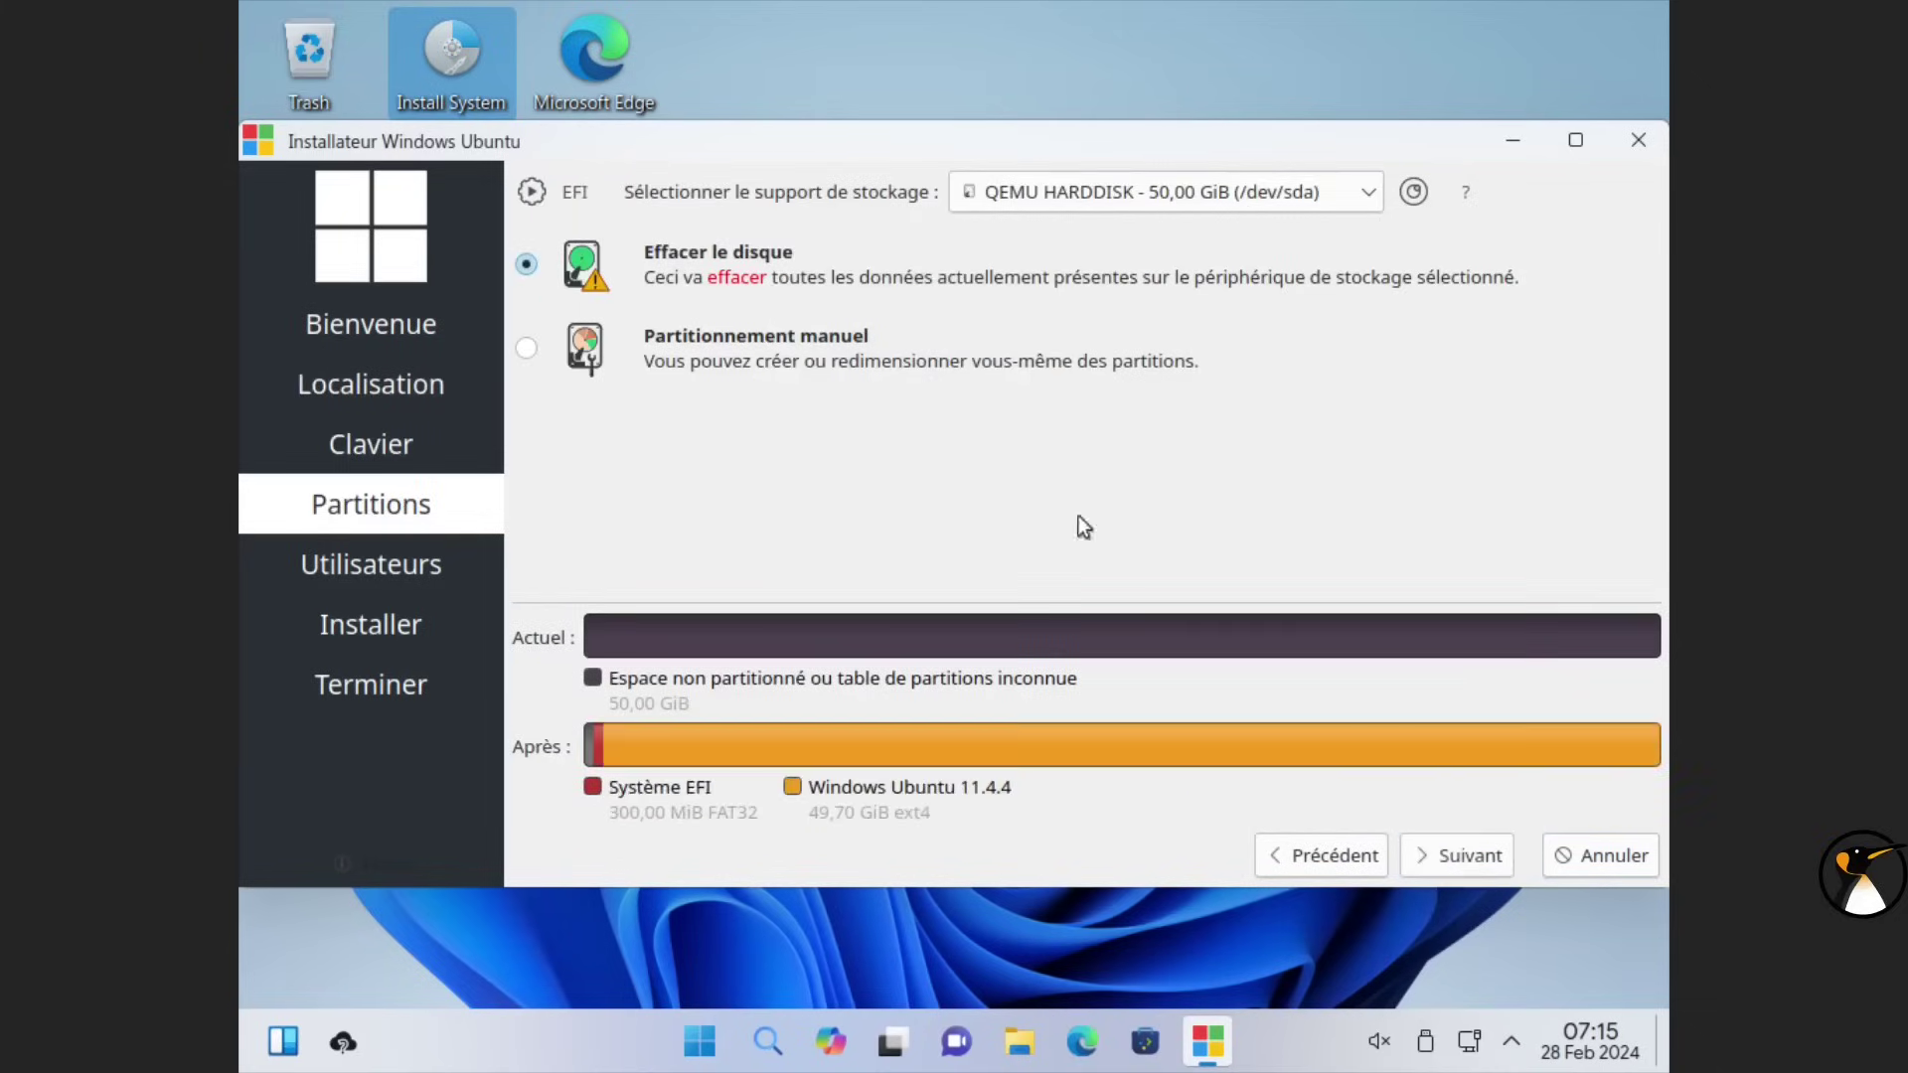
pyautogui.click(1450, 857)
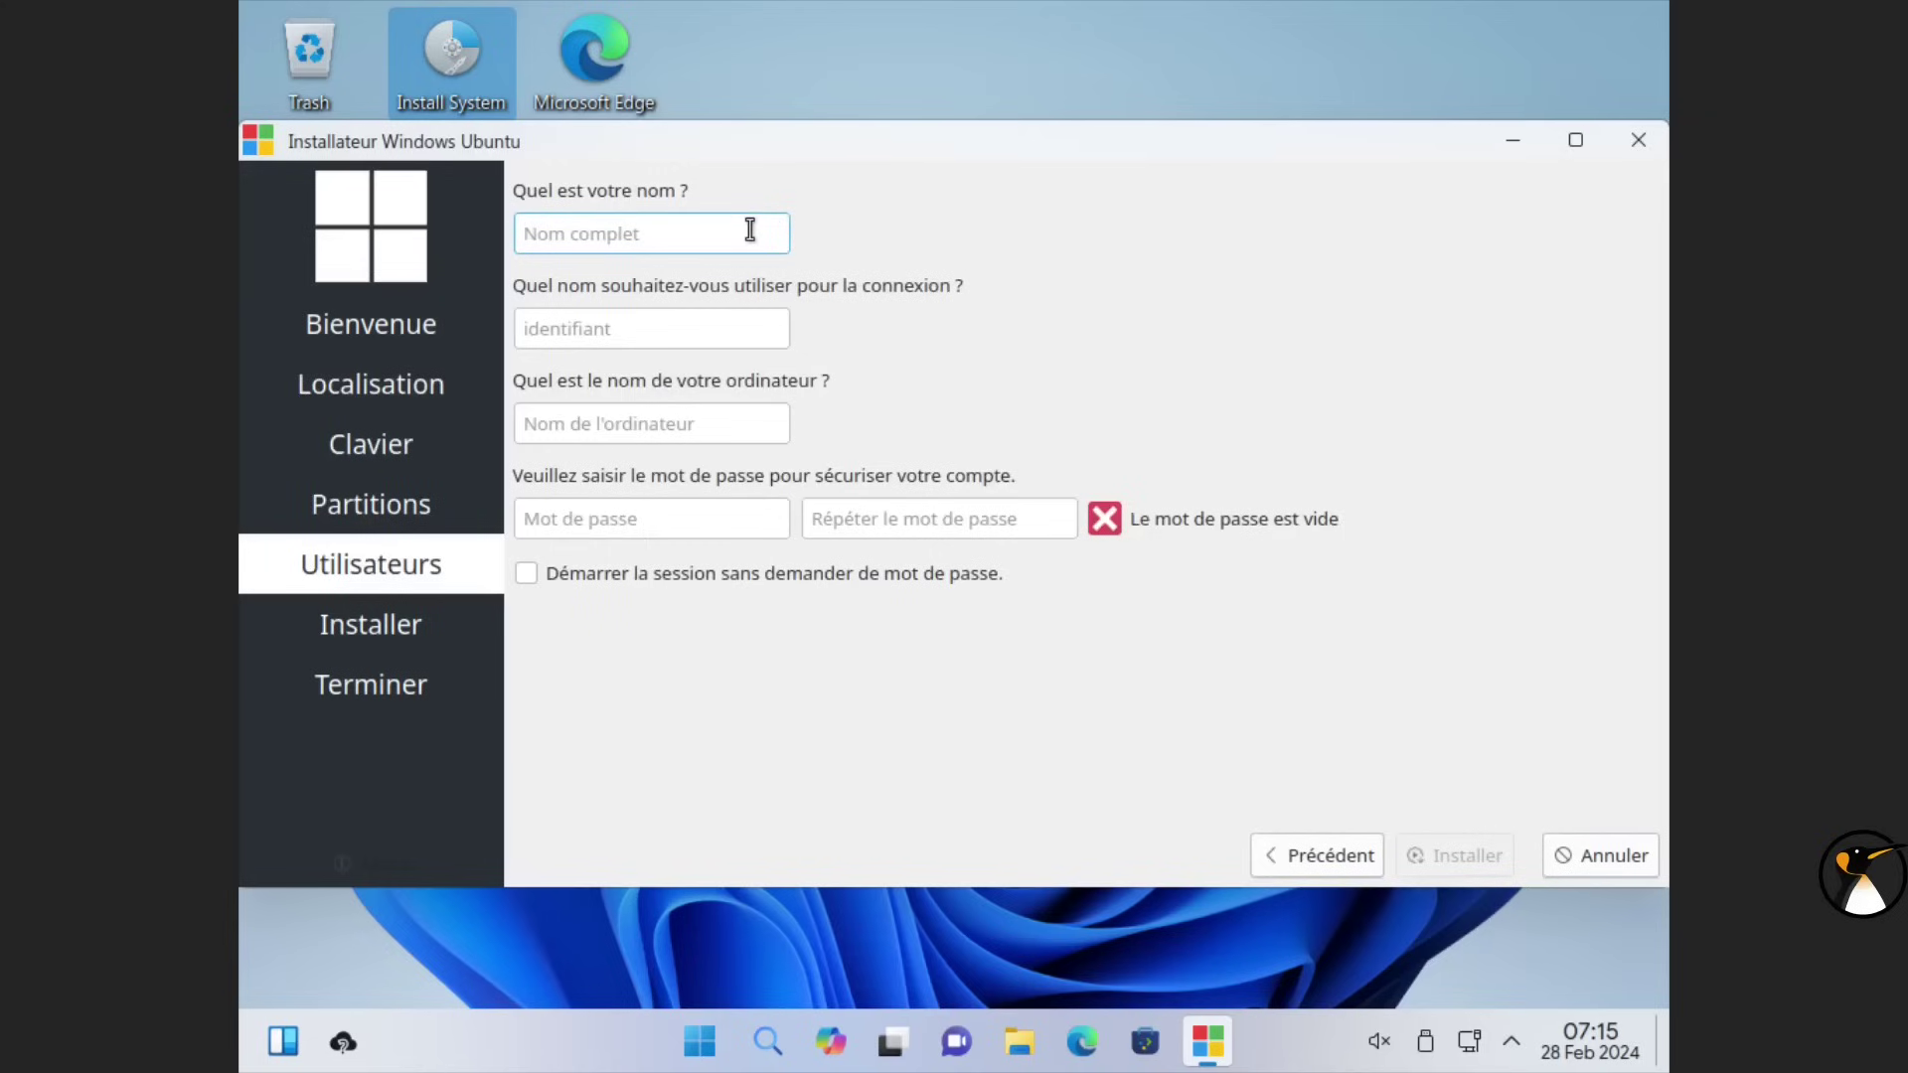
# Fill in the user's full name, keep the suggested login and computer names, and enter the account password with its confirmation
pyautogui.write('adrien')
pyautogui.press('Tab')
pyautogui.press('Tab')
pyautogui.press('Tab')
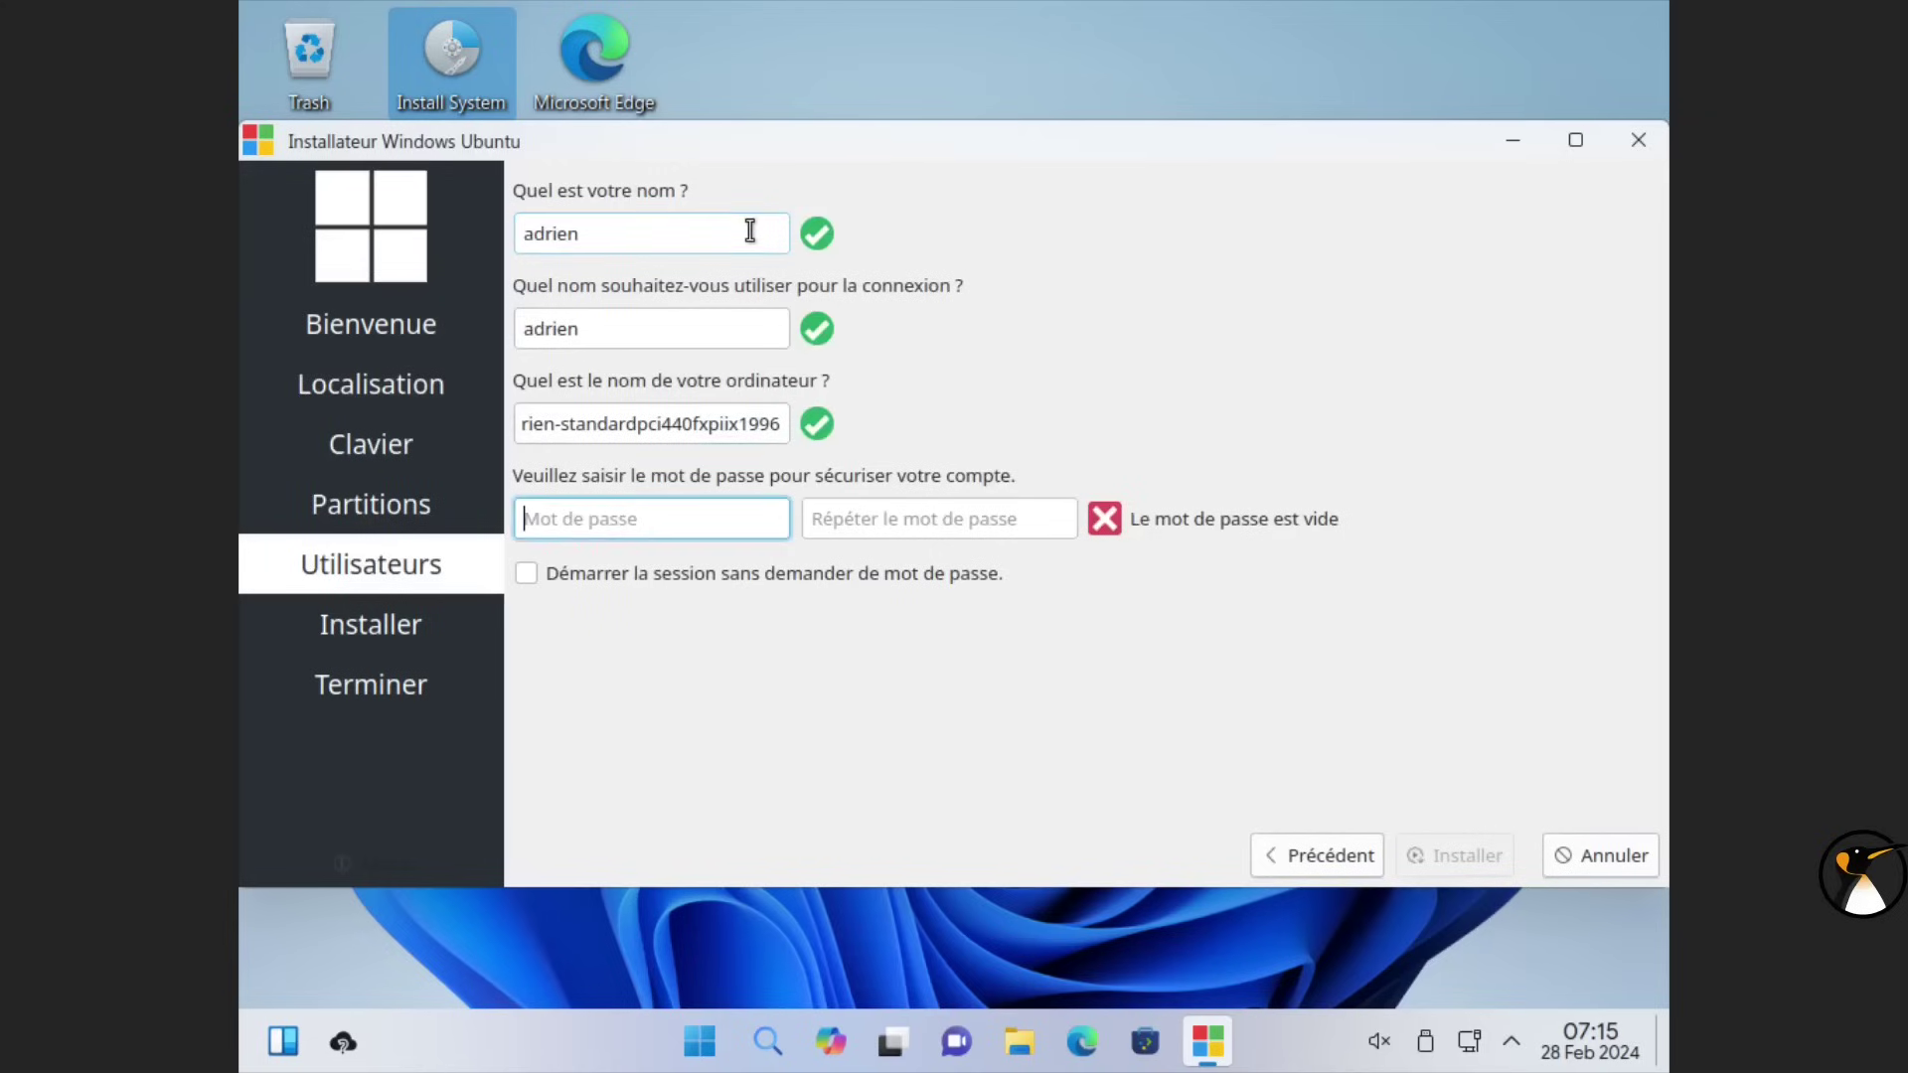
pyautogui.write('a')
pyautogui.click(909, 527)
pyautogui.write('a')
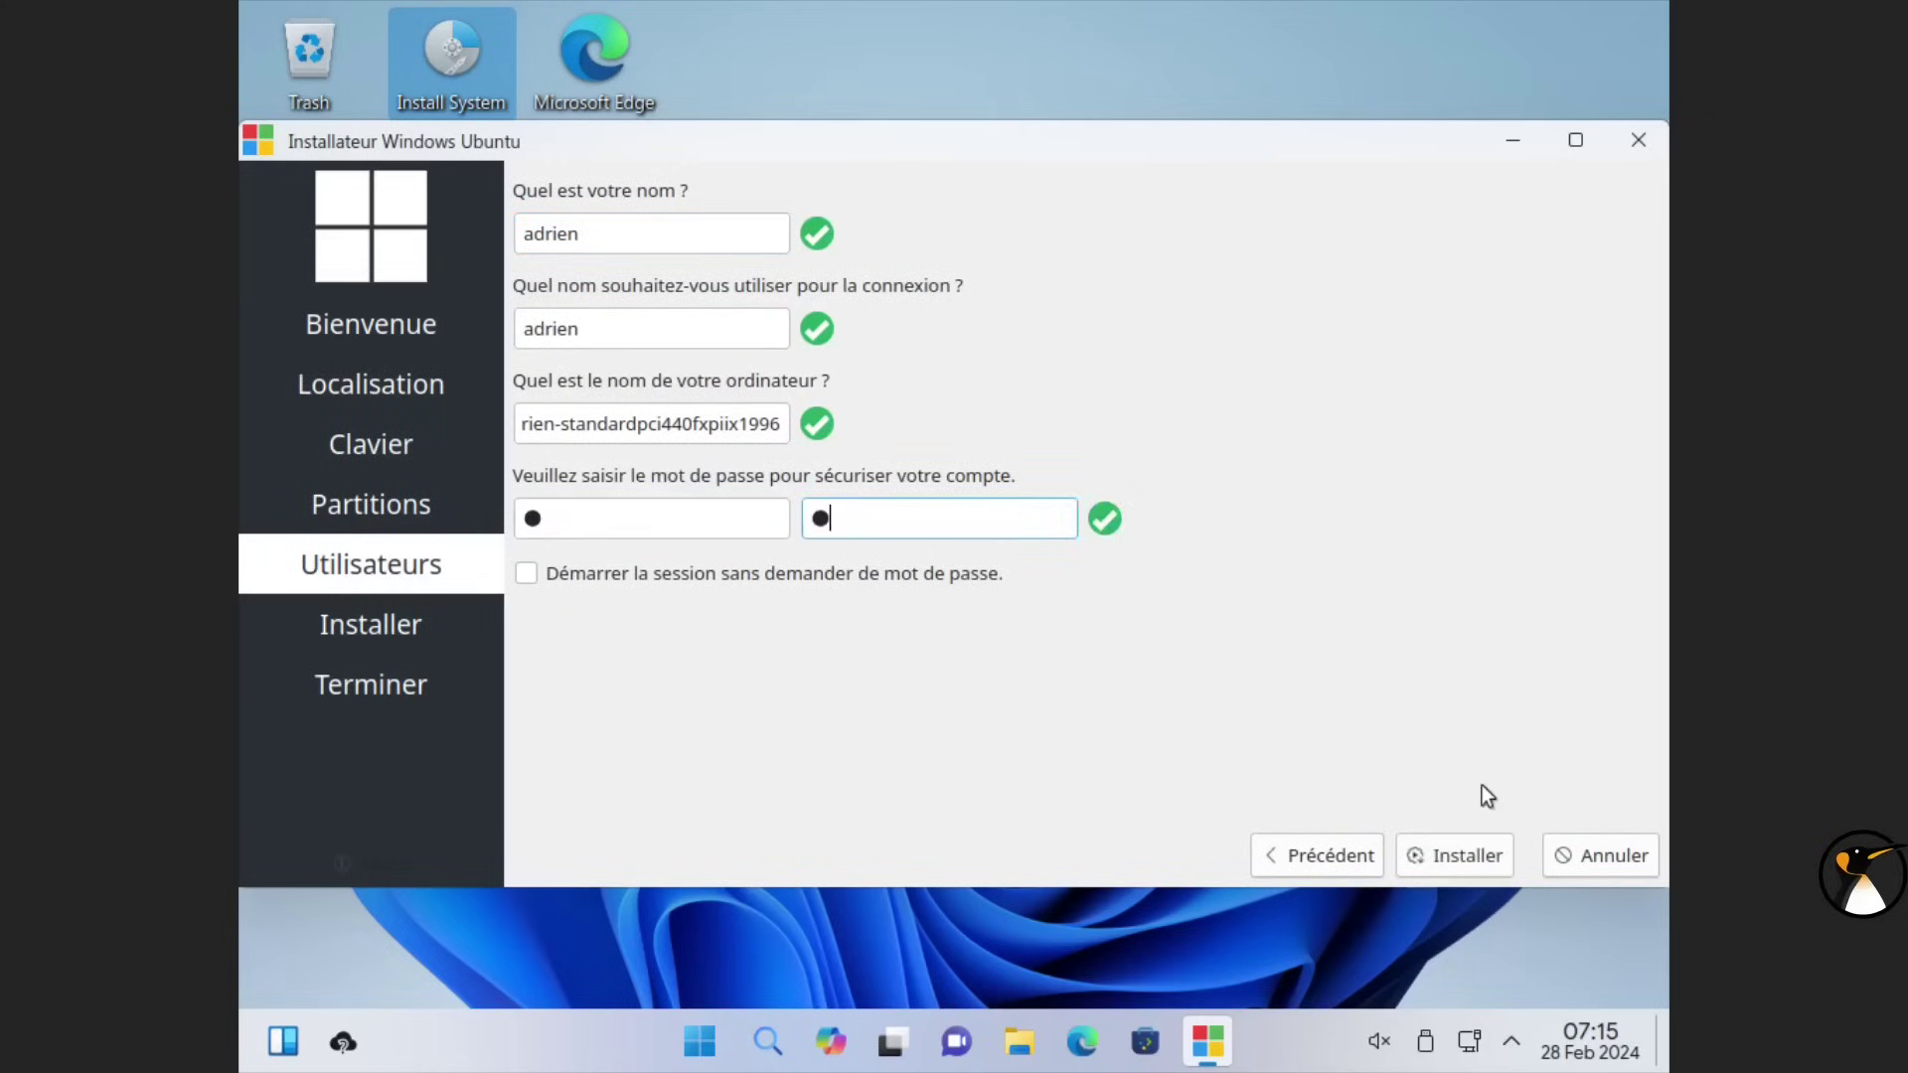
# Run the installation and finish it with an immediate restart of the virtual machine
pyautogui.click(1474, 856)
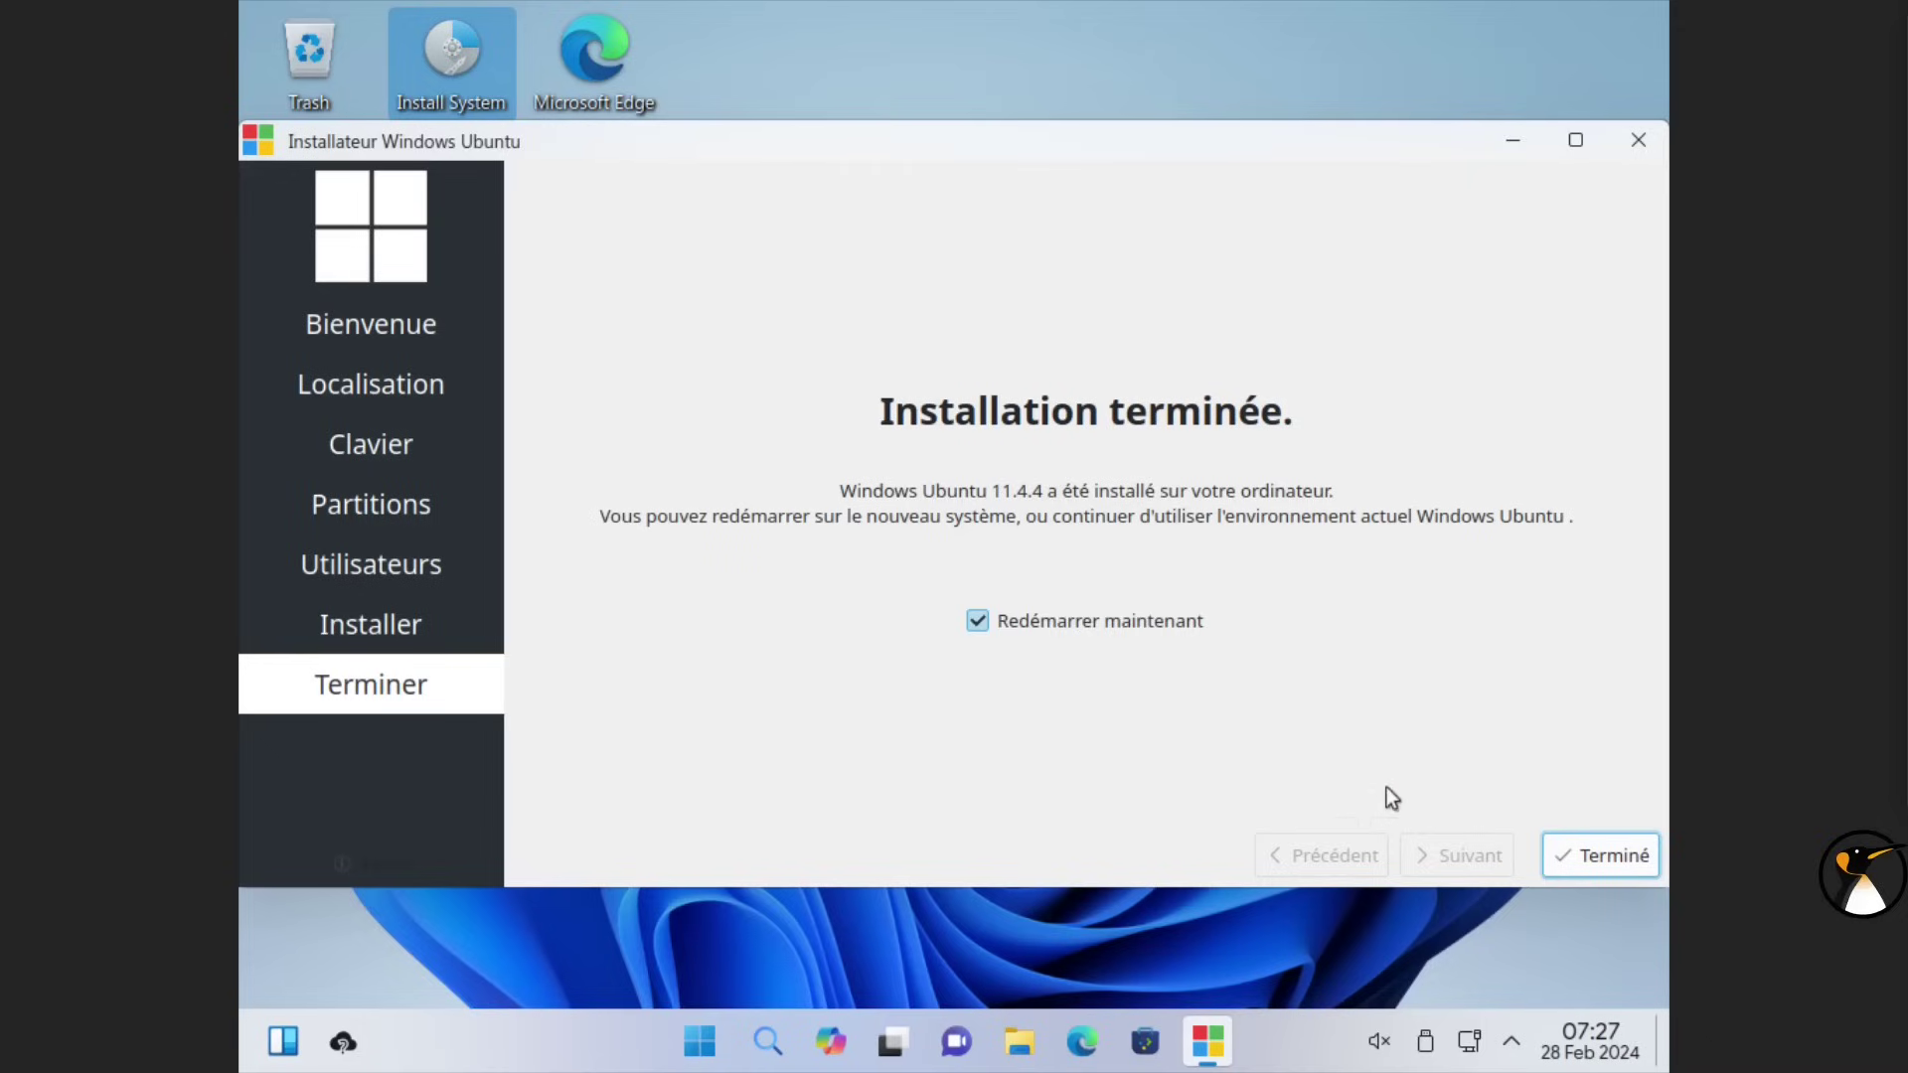
pyautogui.click(1600, 856)
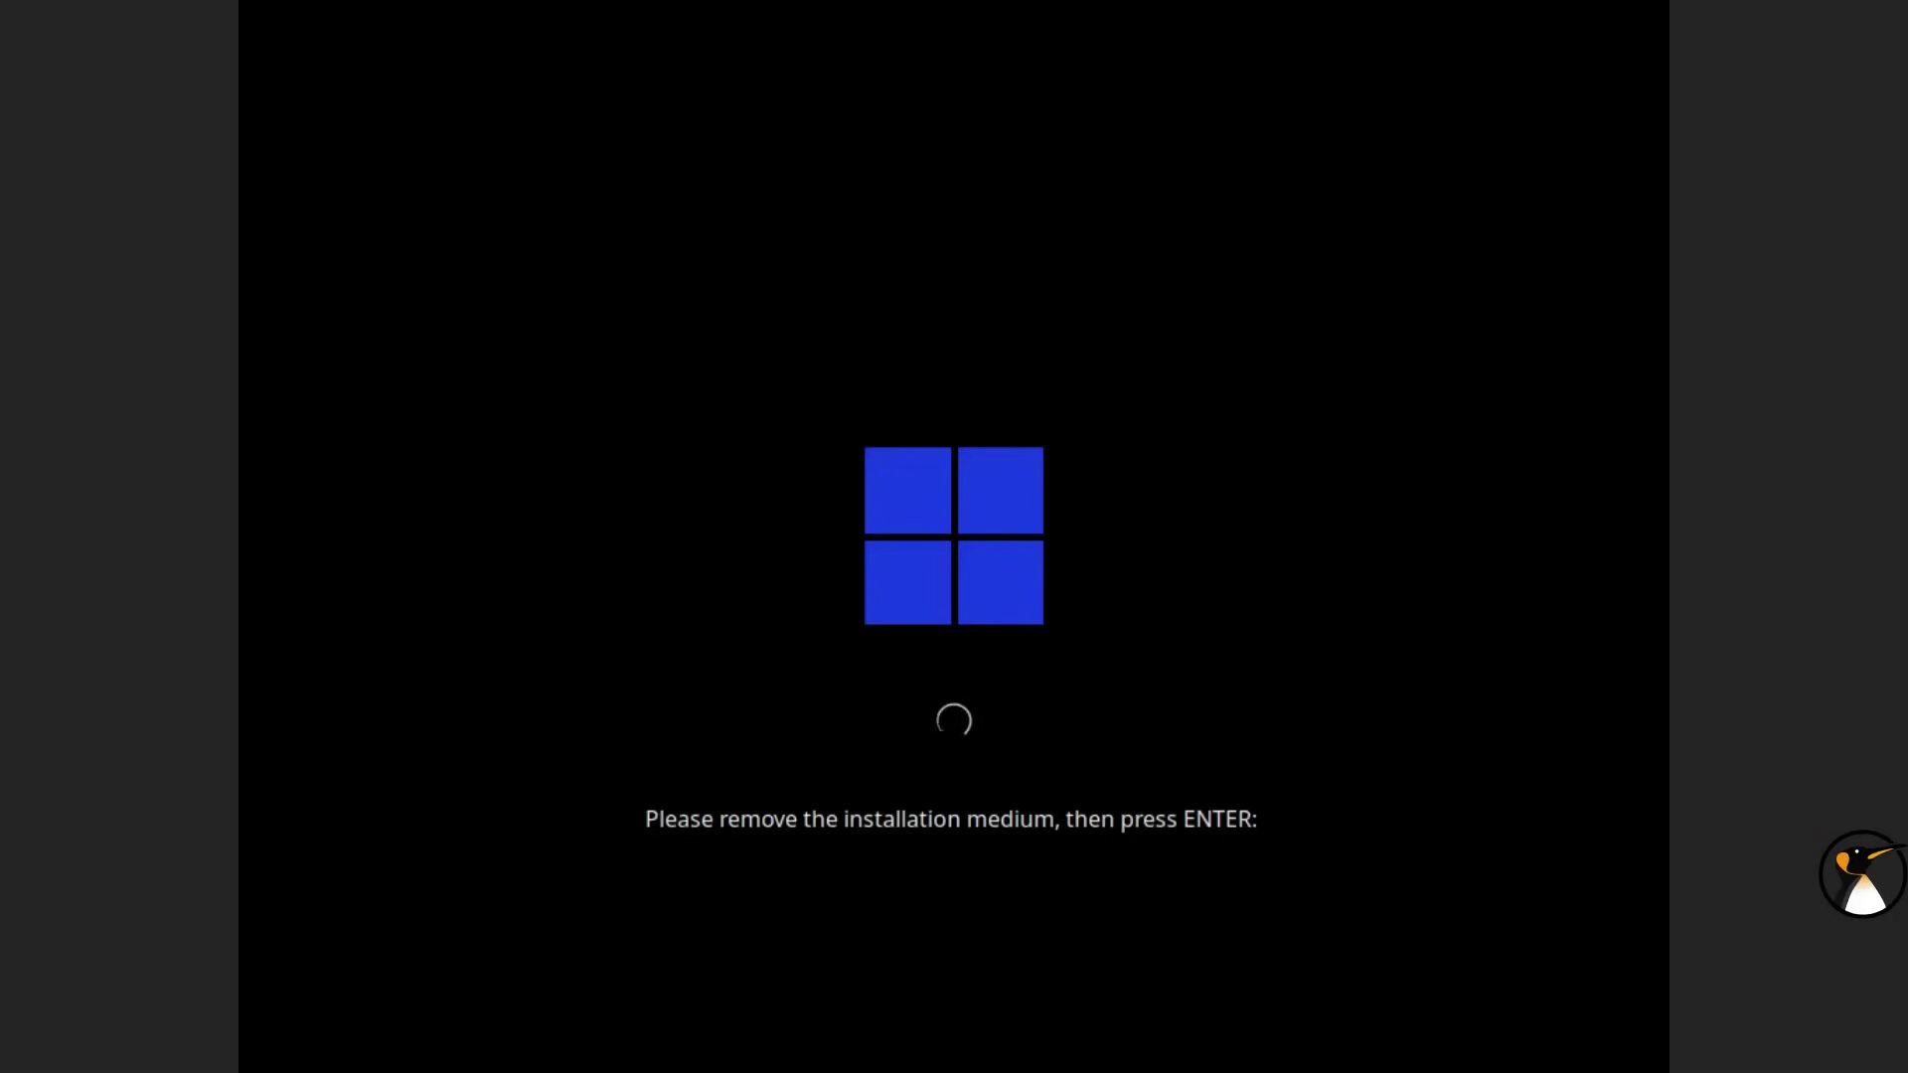
pyautogui.press('Return')
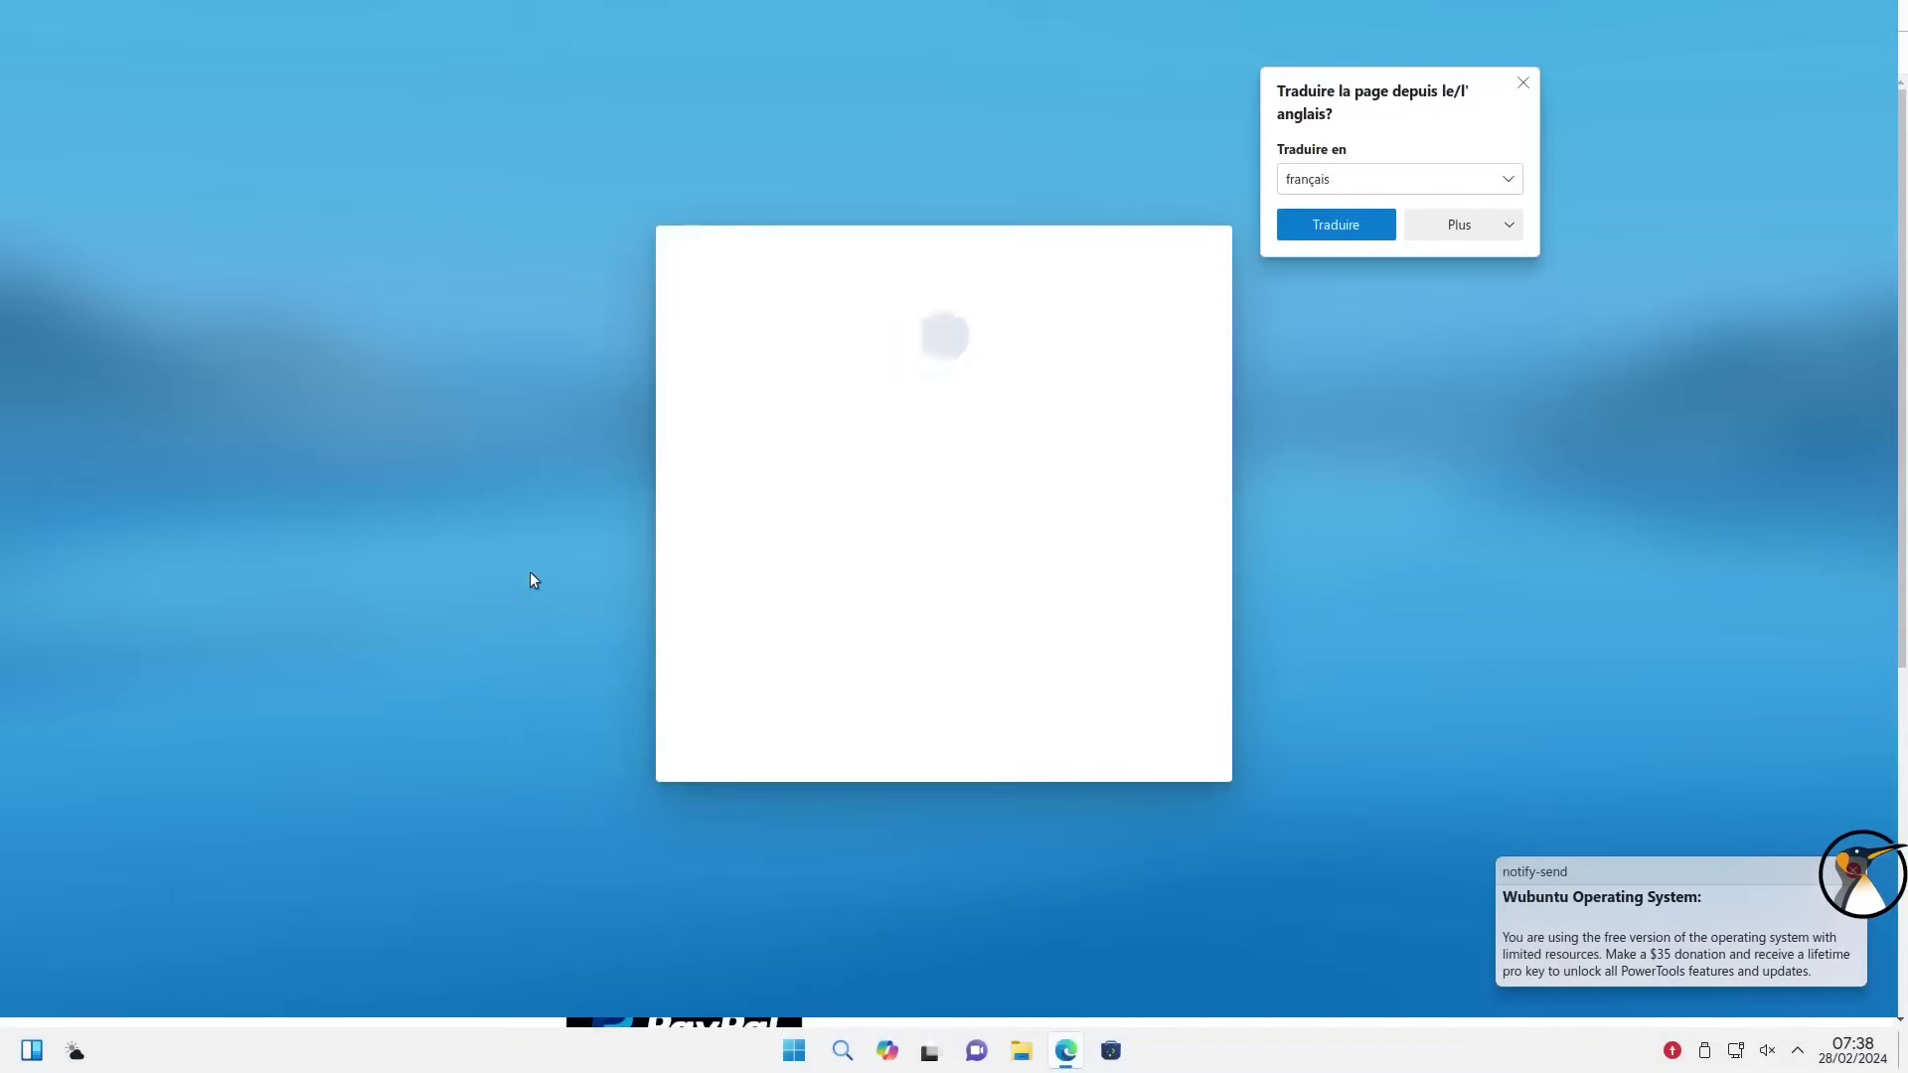
# Dismiss the translation prompt, the free-version notification and the Microsoft Edge welcome setup, and minimize Edge to show the desktop
pyautogui.click(1523, 83)
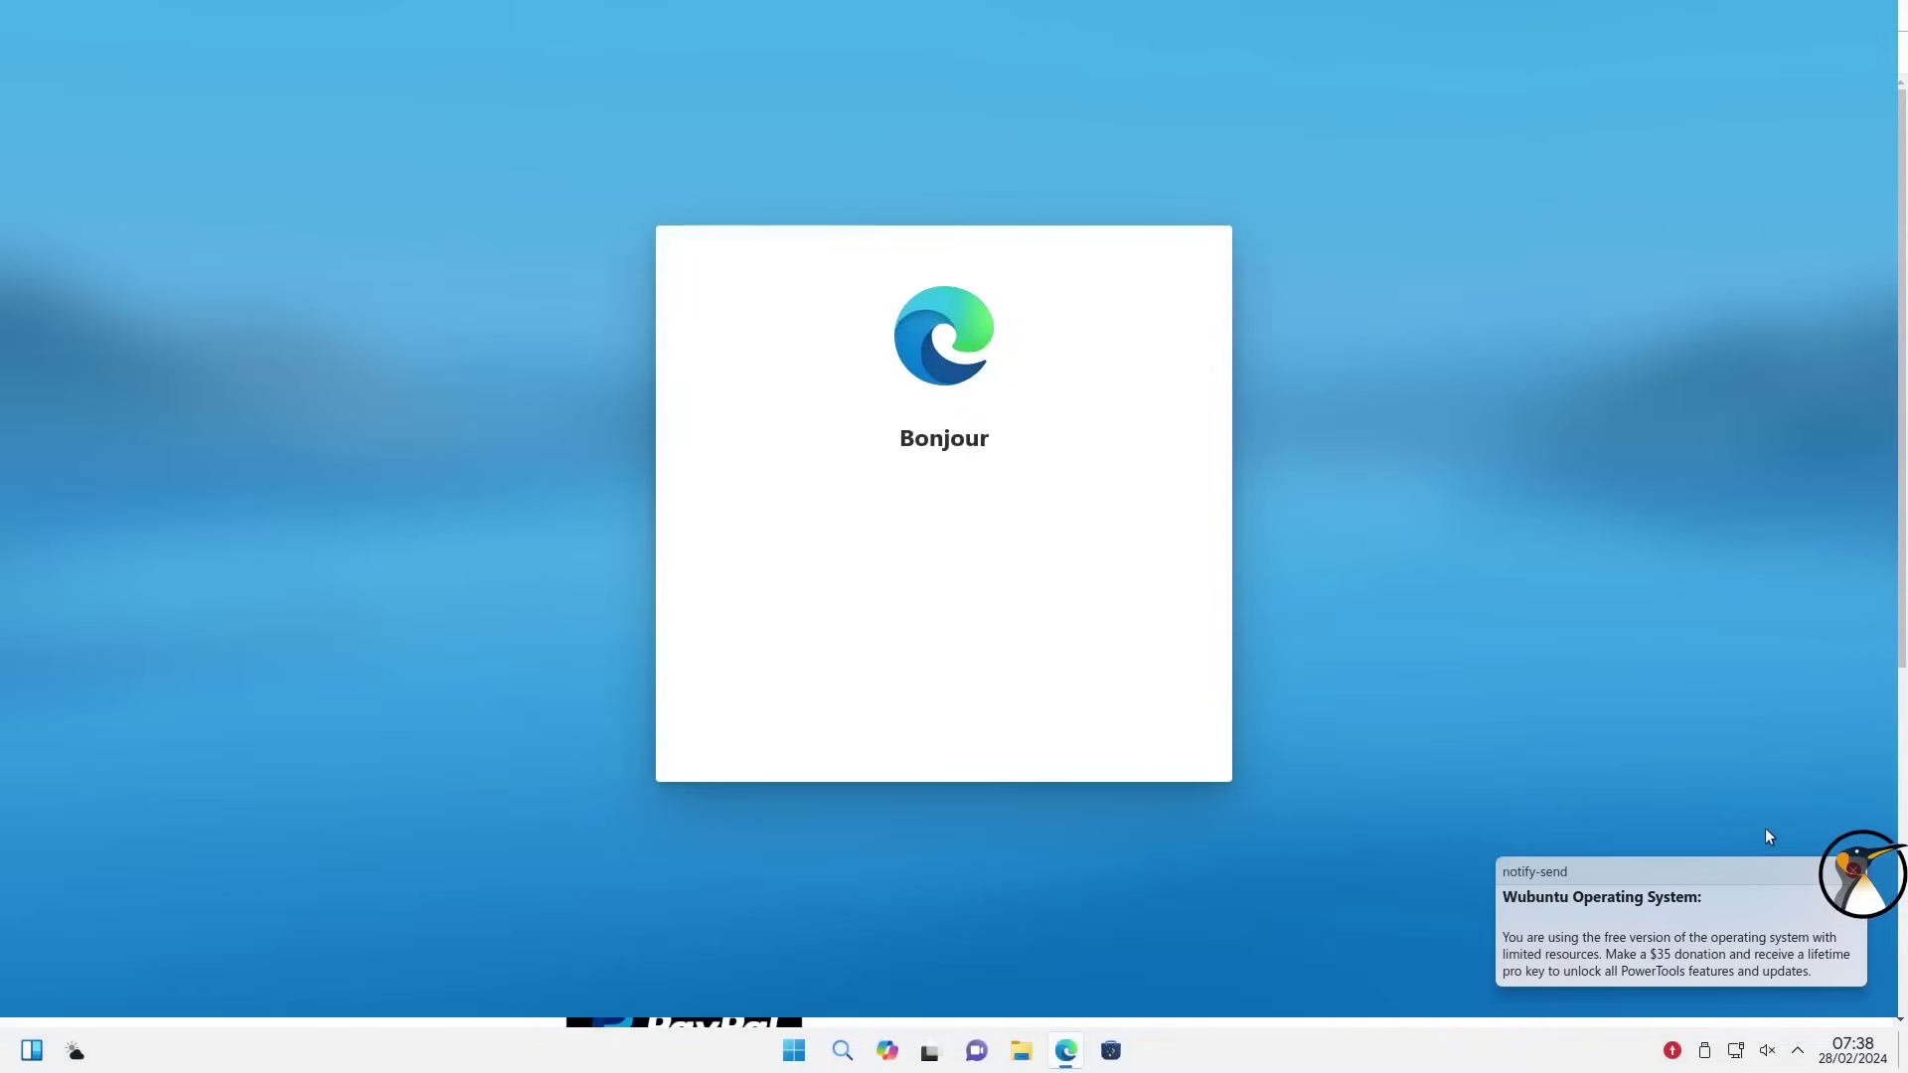
pyautogui.click(1855, 866)
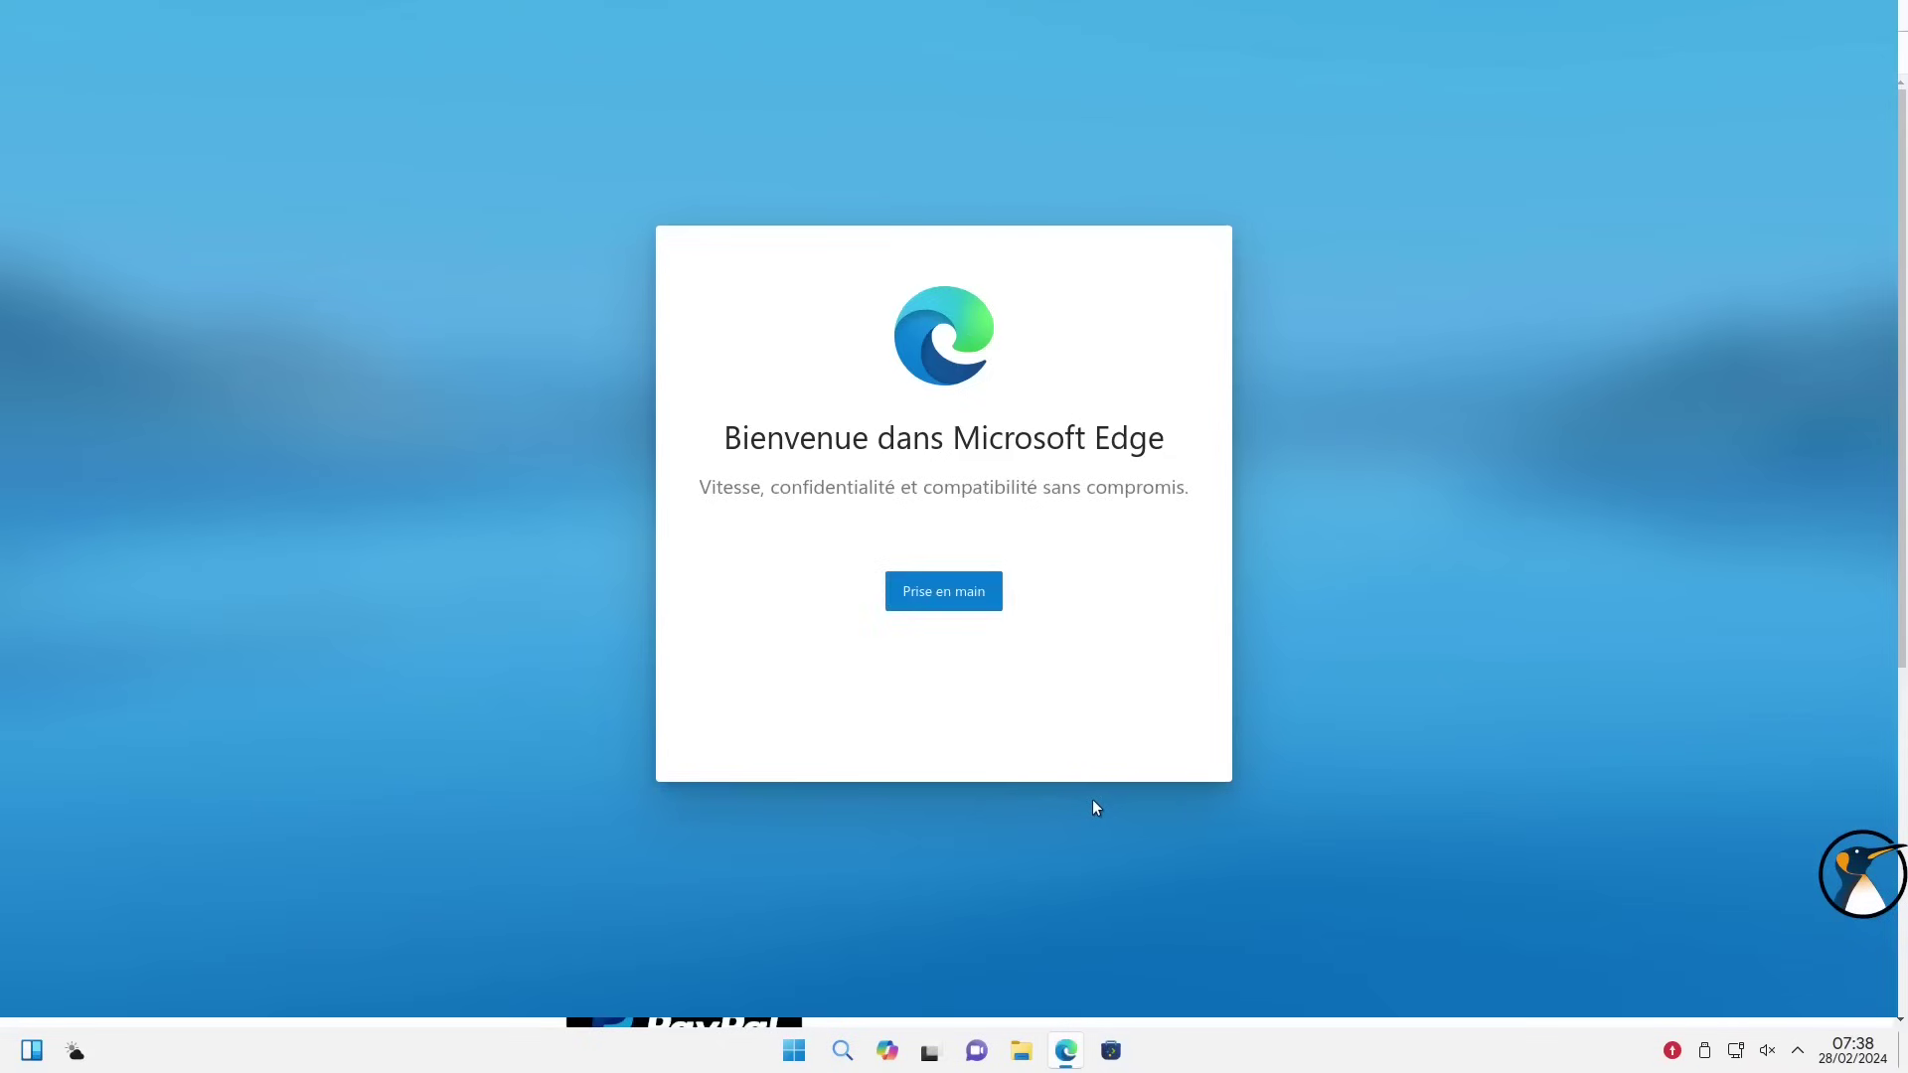
pyautogui.click(962, 594)
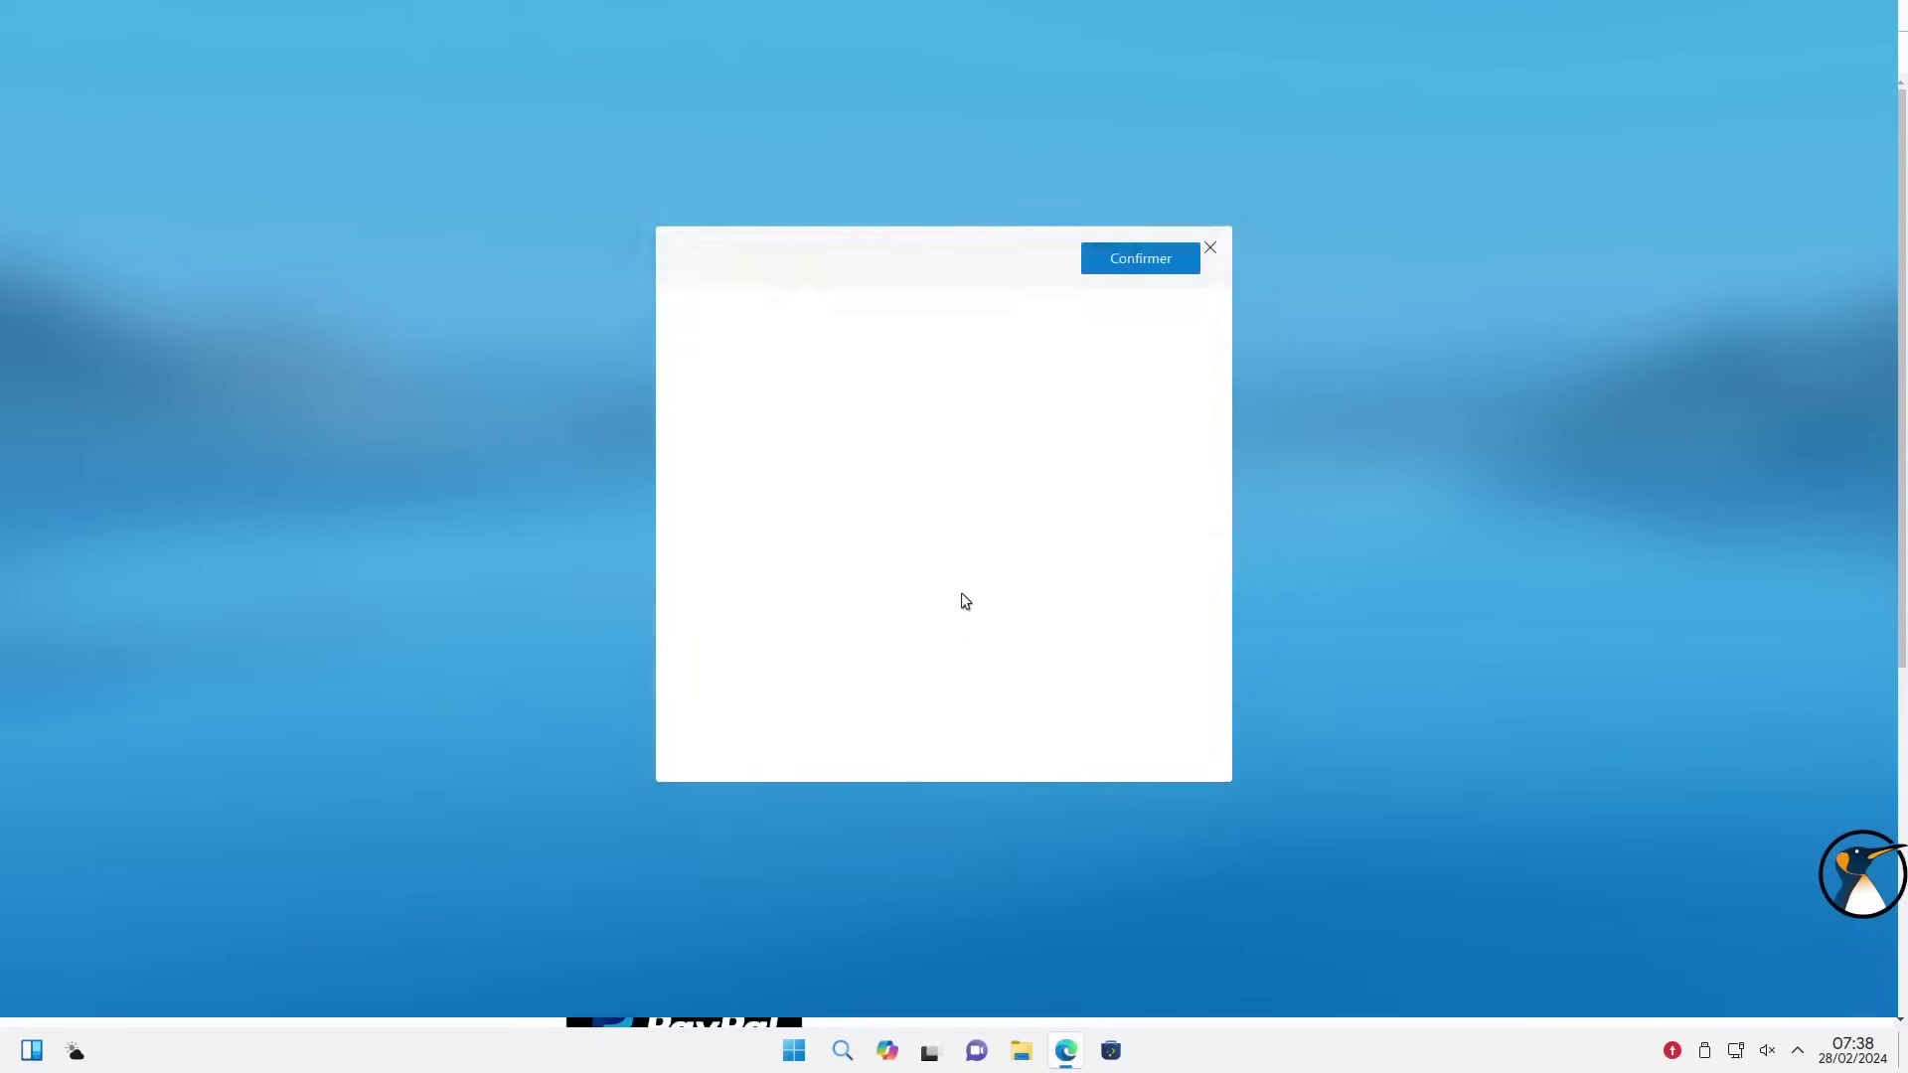
pyautogui.click(1210, 247)
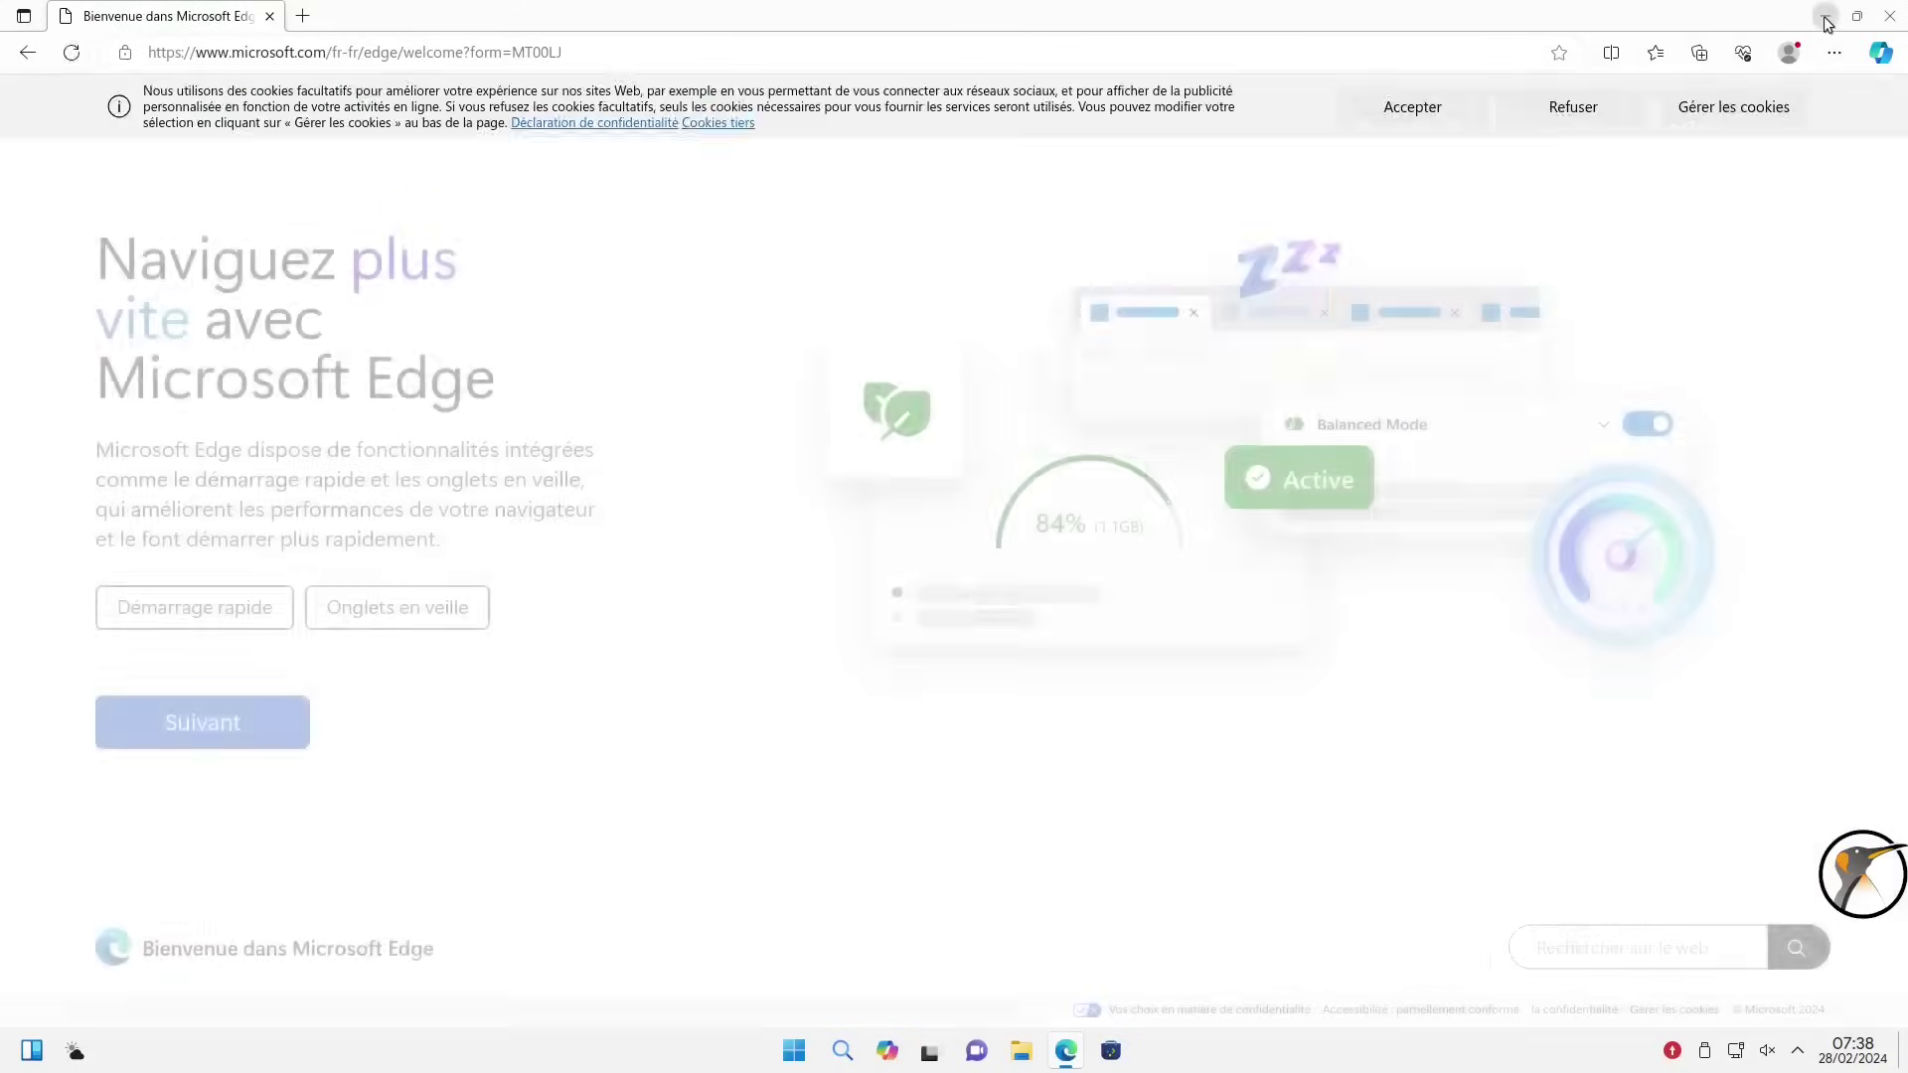
pyautogui.click(1826, 17)
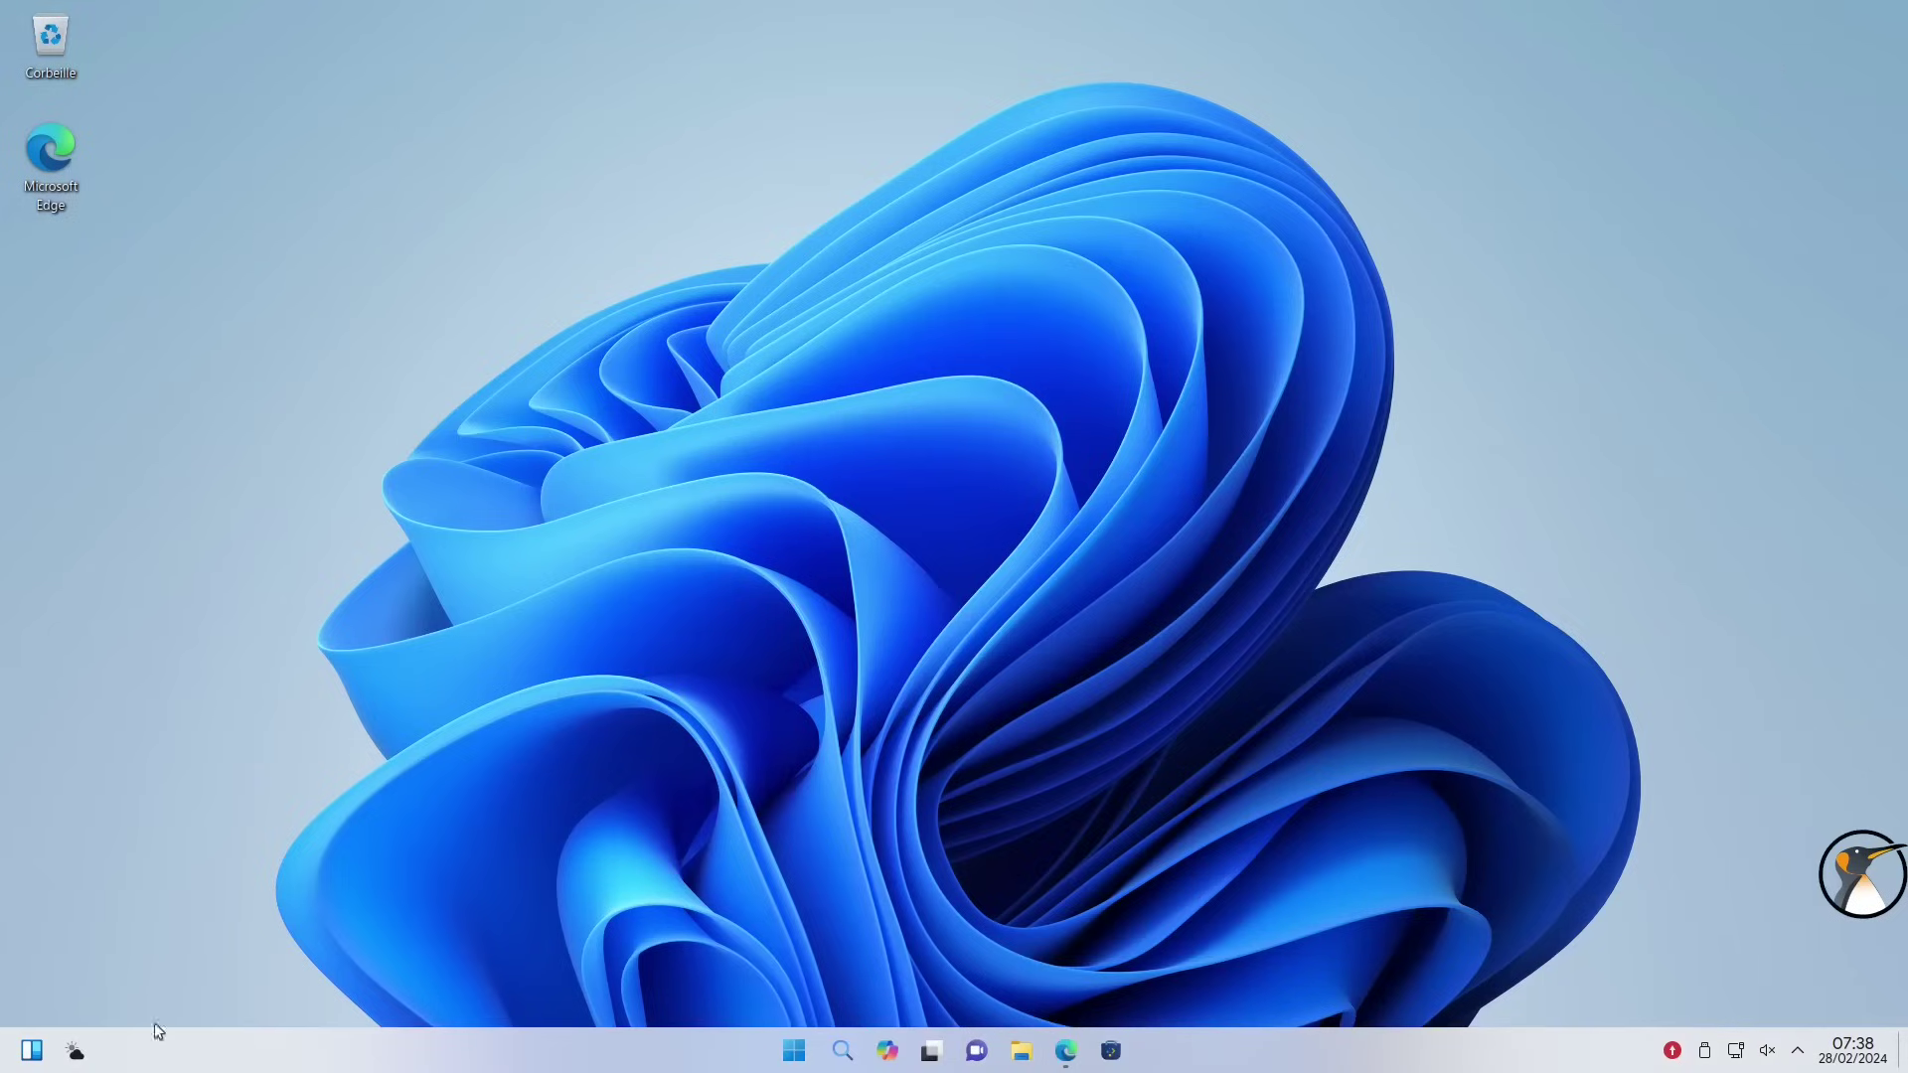
# Set the weather widget's temperature to Celsius, adjust its other measurement units, and check the forecast display
pyautogui.click(78, 1053)
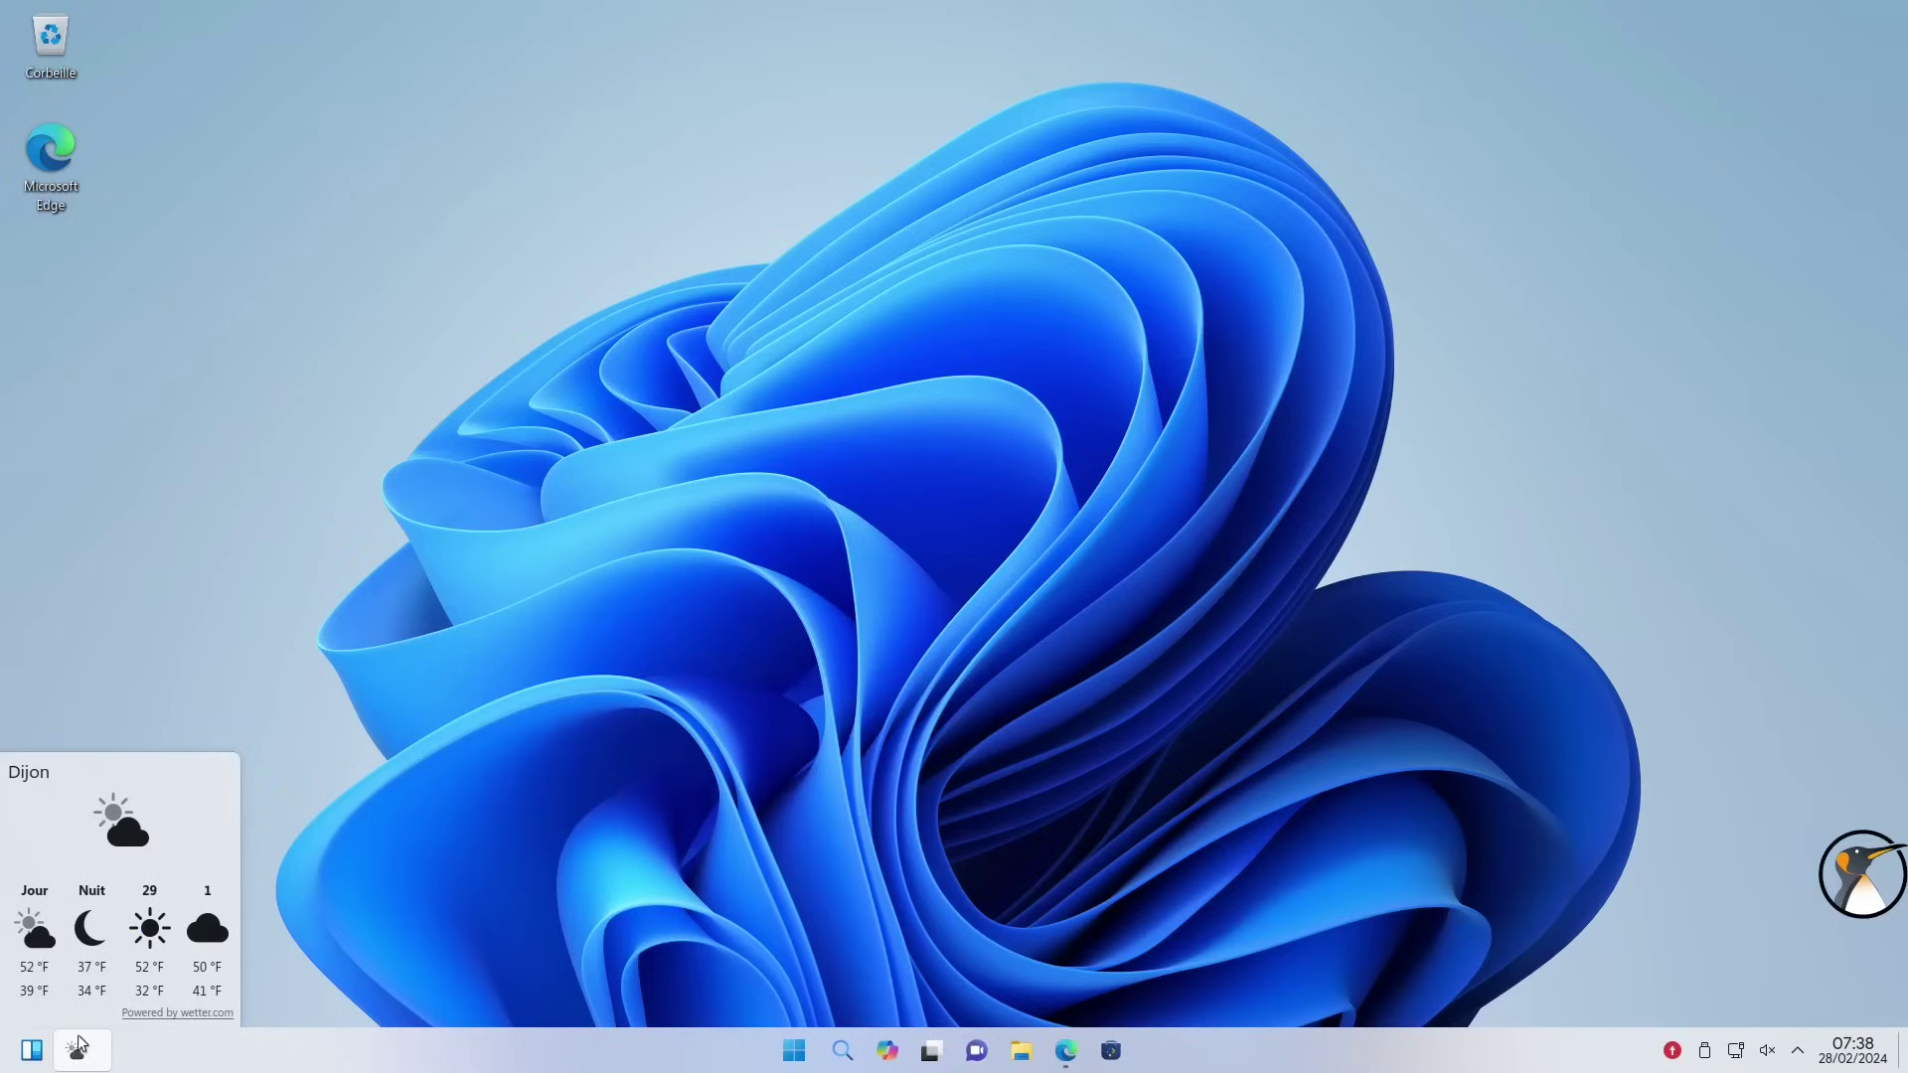
pyautogui.rightClick(80, 1048)
pyautogui.click(154, 944)
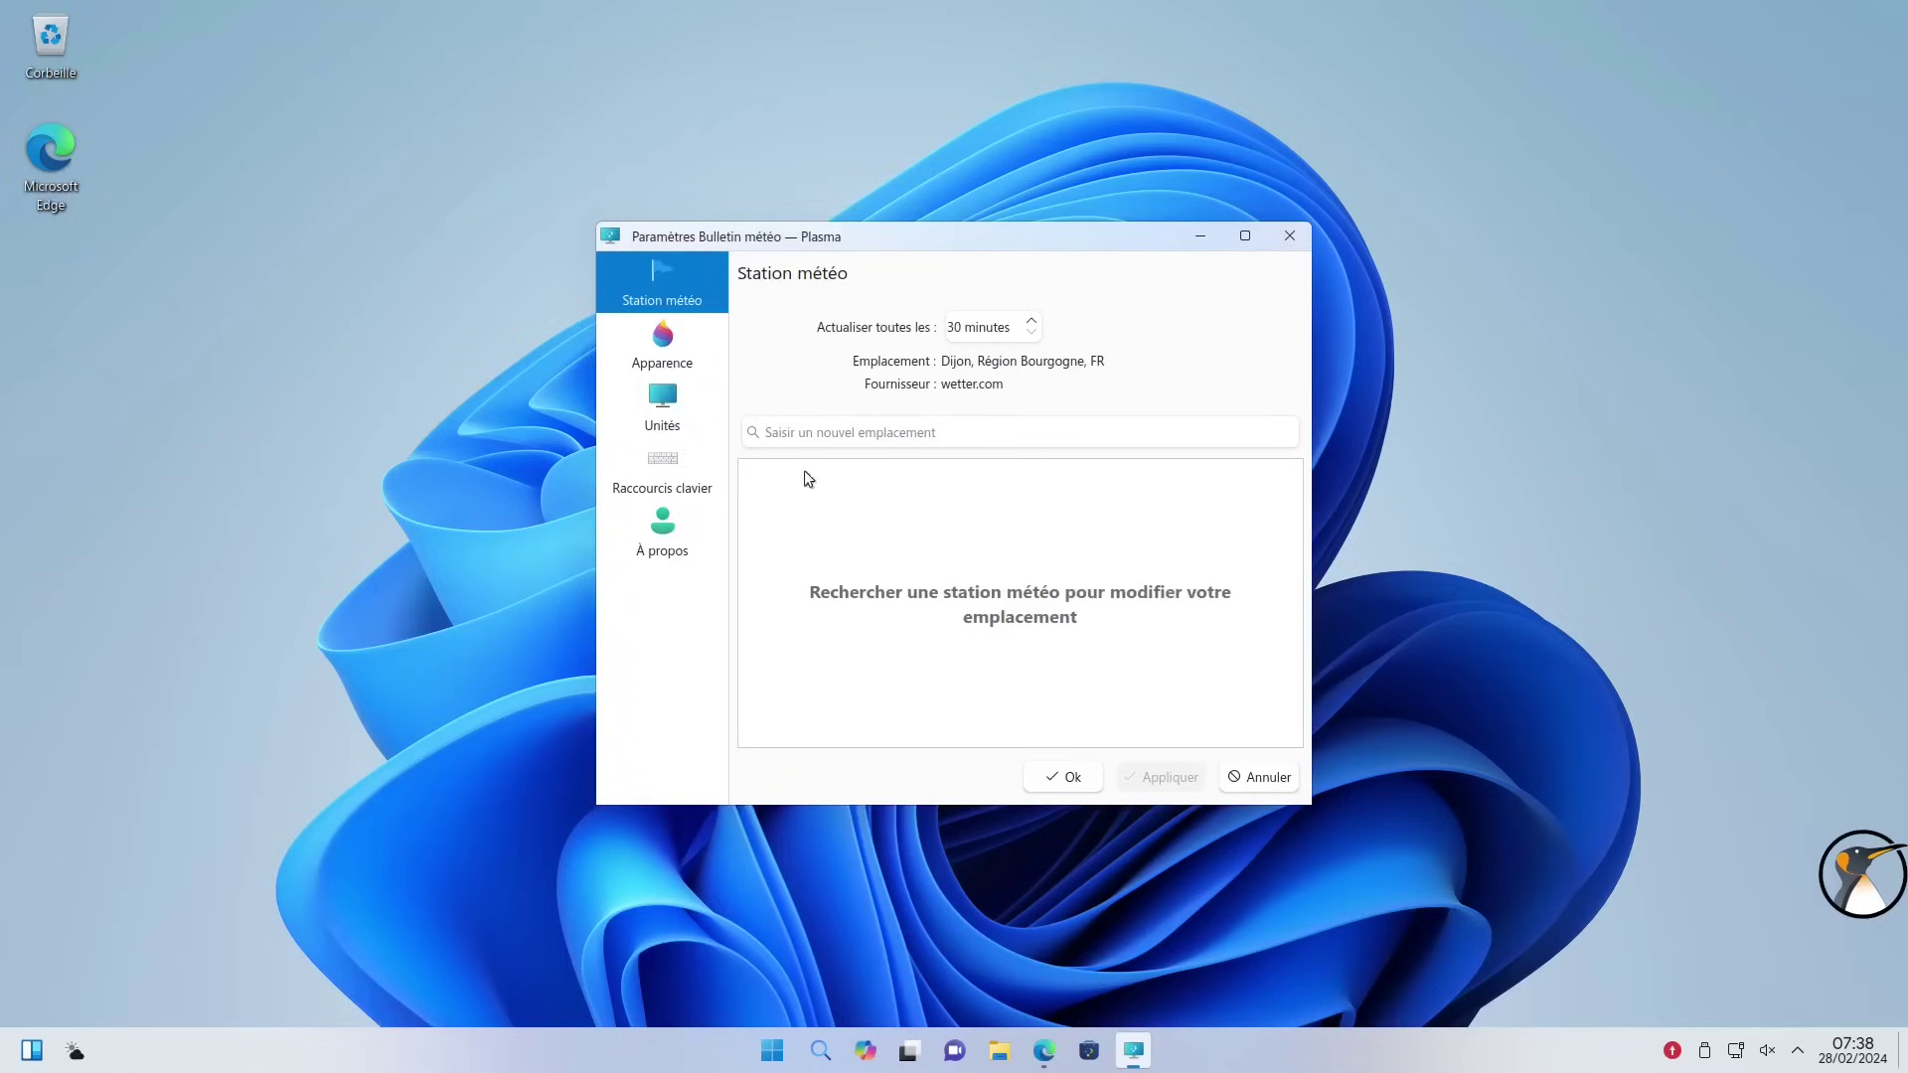
pyautogui.click(686, 403)
pyautogui.click(1013, 327)
pyautogui.click(1013, 358)
pyautogui.click(1021, 376)
pyautogui.click(1029, 409)
pyautogui.click(1024, 419)
pyautogui.click(1027, 481)
pyautogui.click(1025, 465)
pyautogui.click(1027, 492)
pyautogui.click(1069, 783)
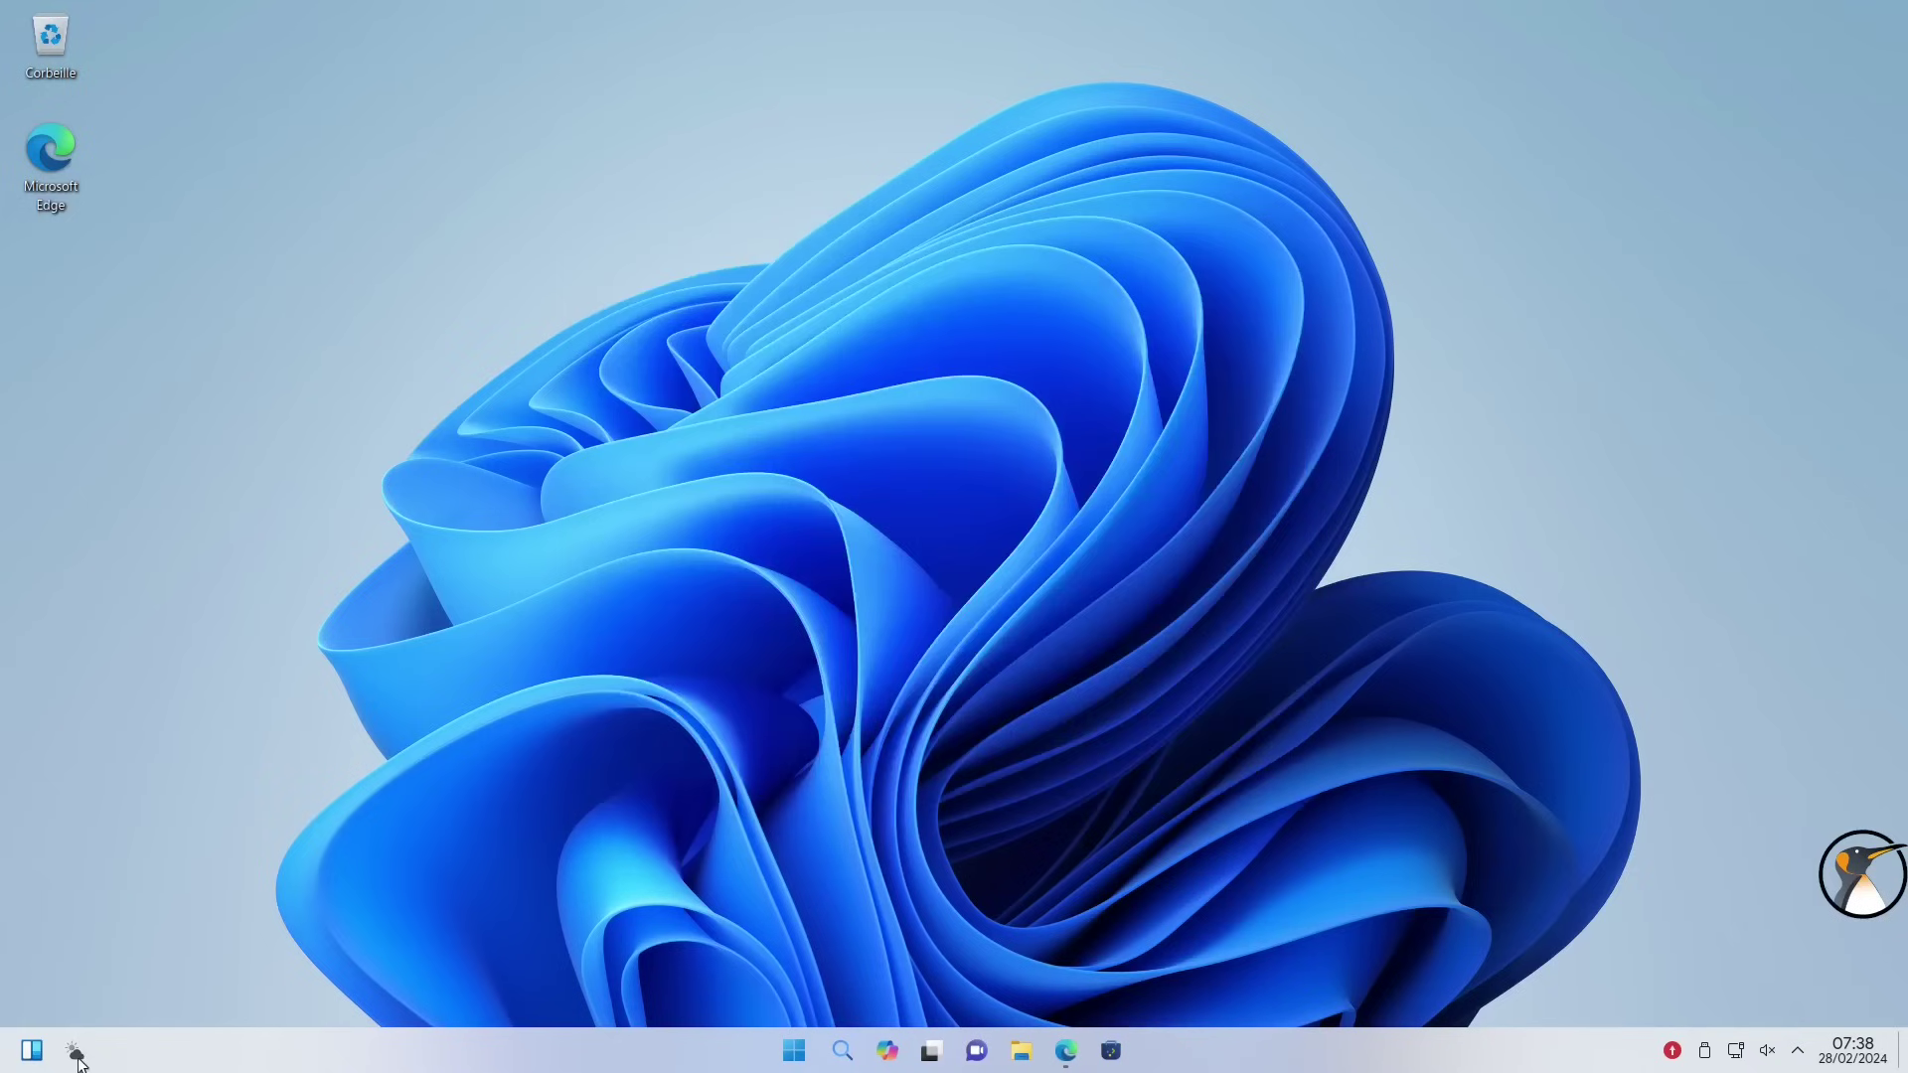
pyautogui.click(77, 1053)
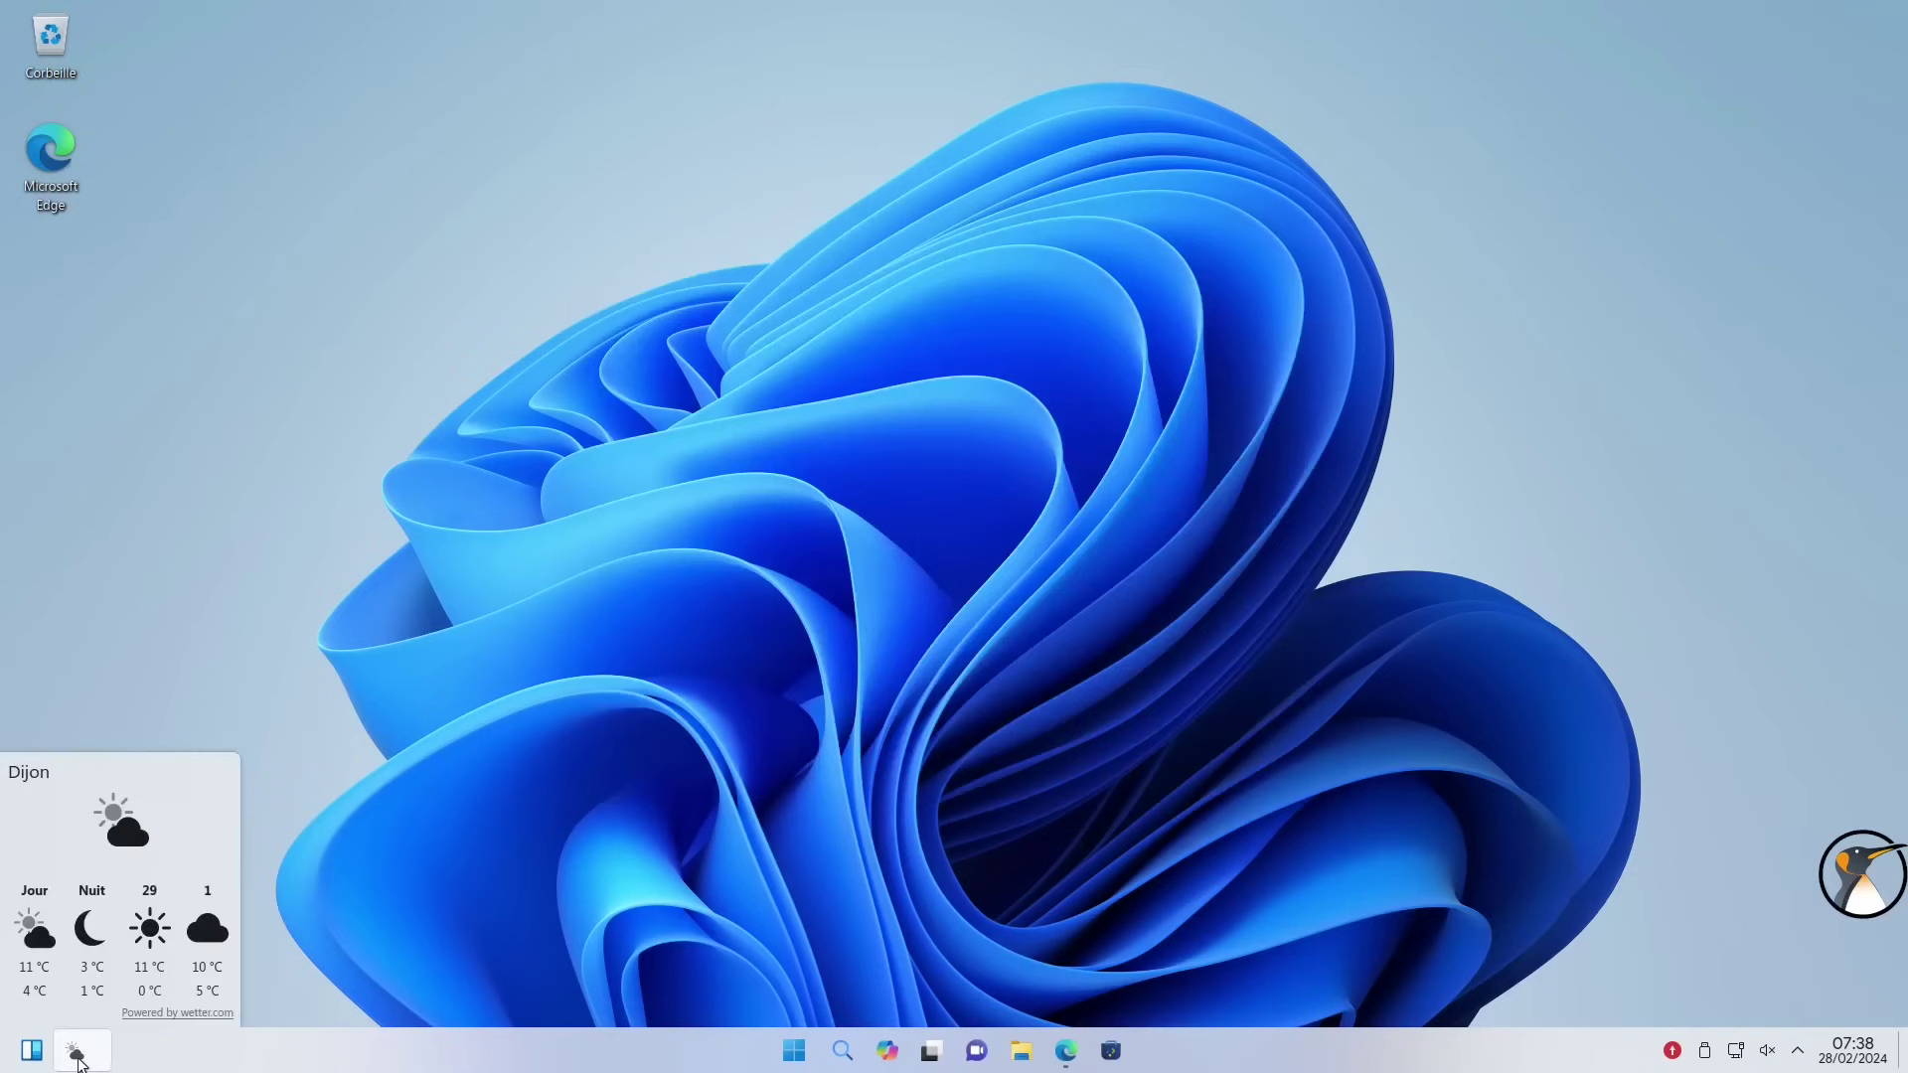
pyautogui.click(78, 1060)
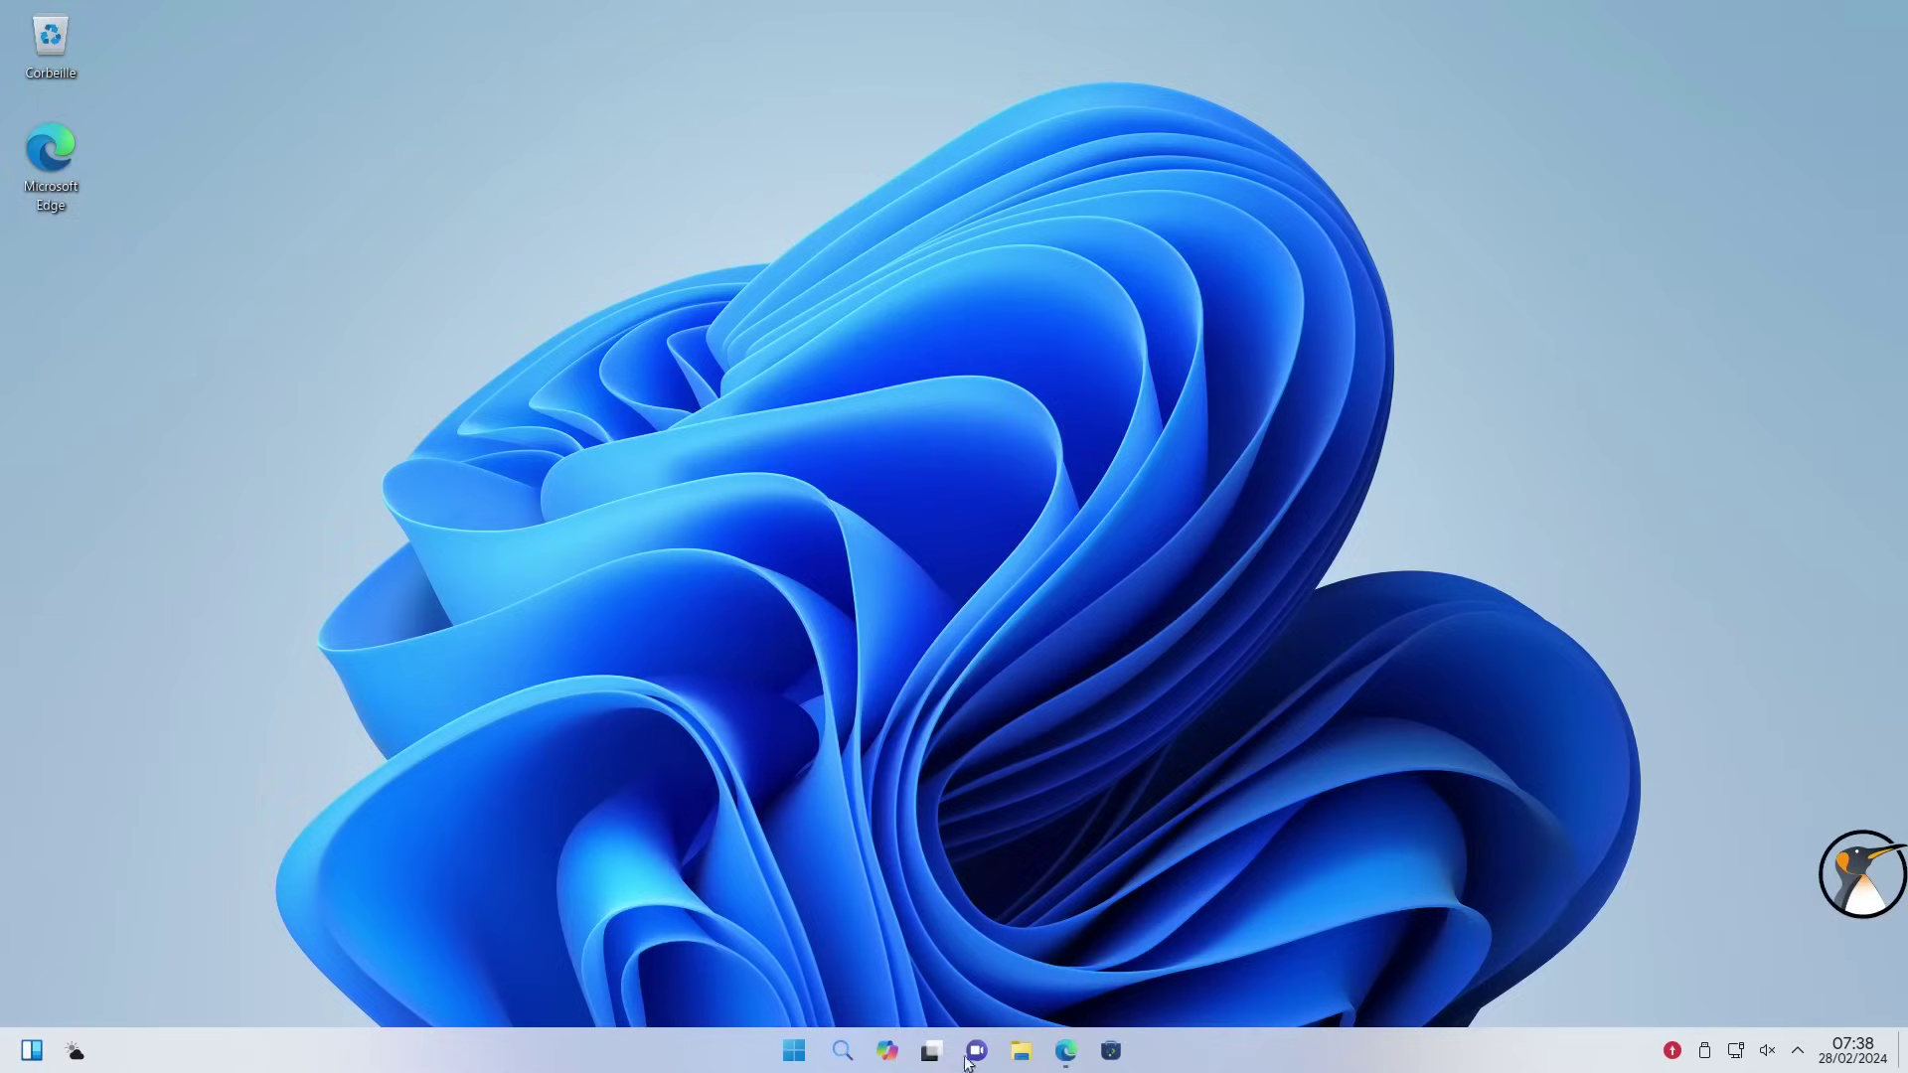
# View the pinned applications in the start menu, close it and open the desktop search bar
pyautogui.click(794, 1053)
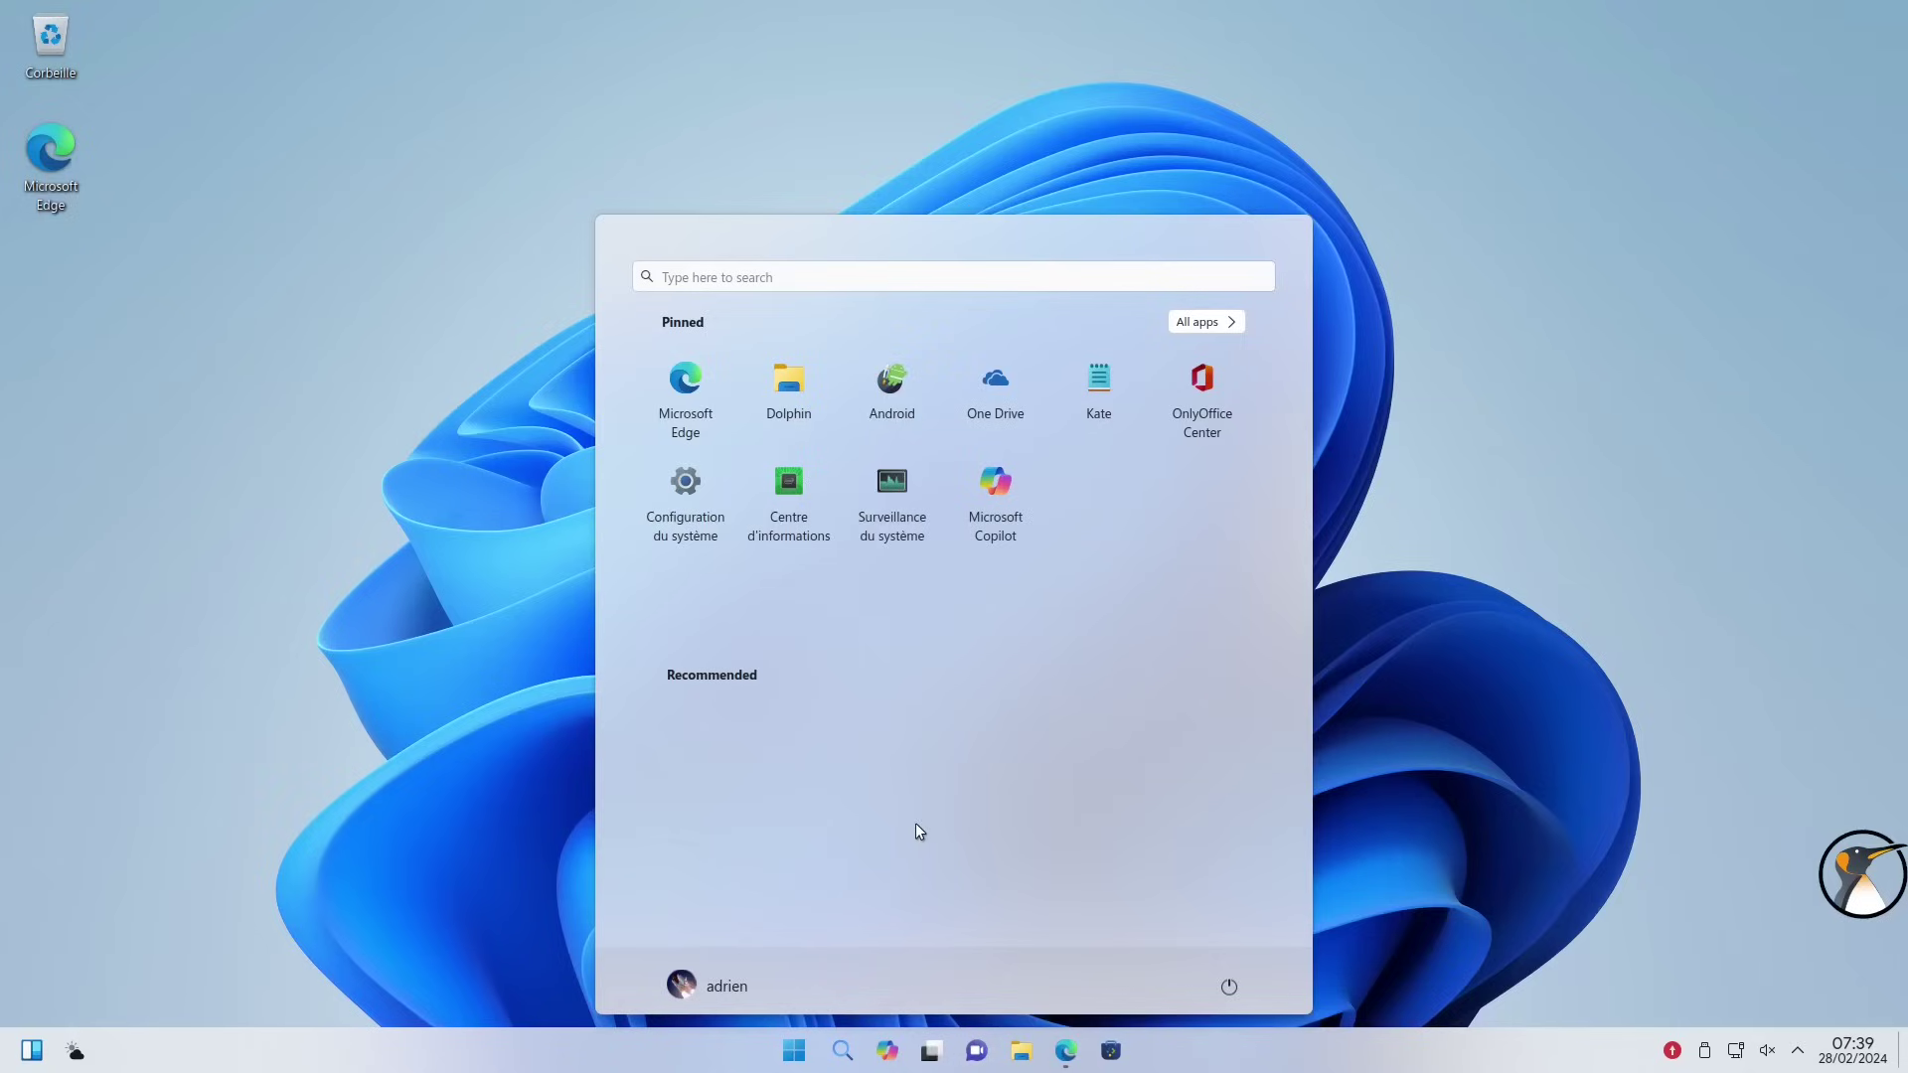
pyautogui.click(796, 1055)
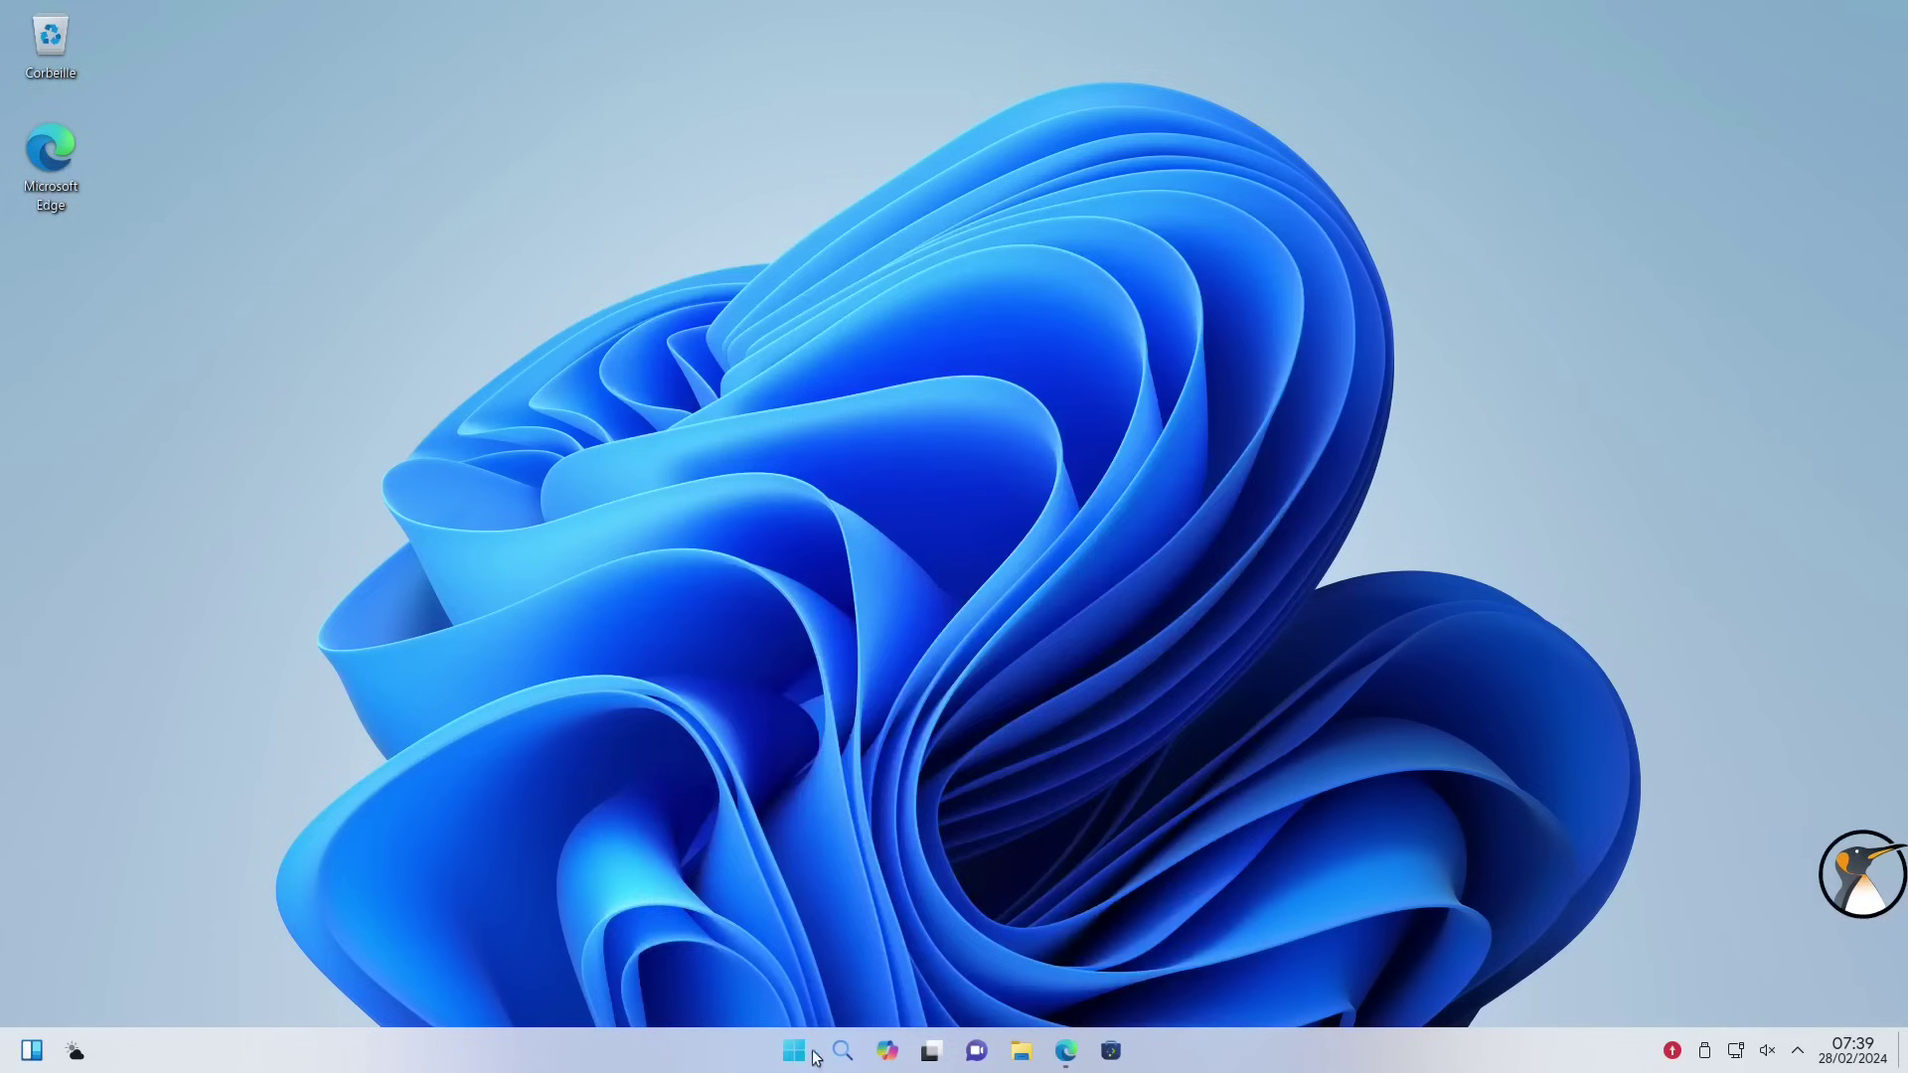
pyautogui.click(851, 1061)
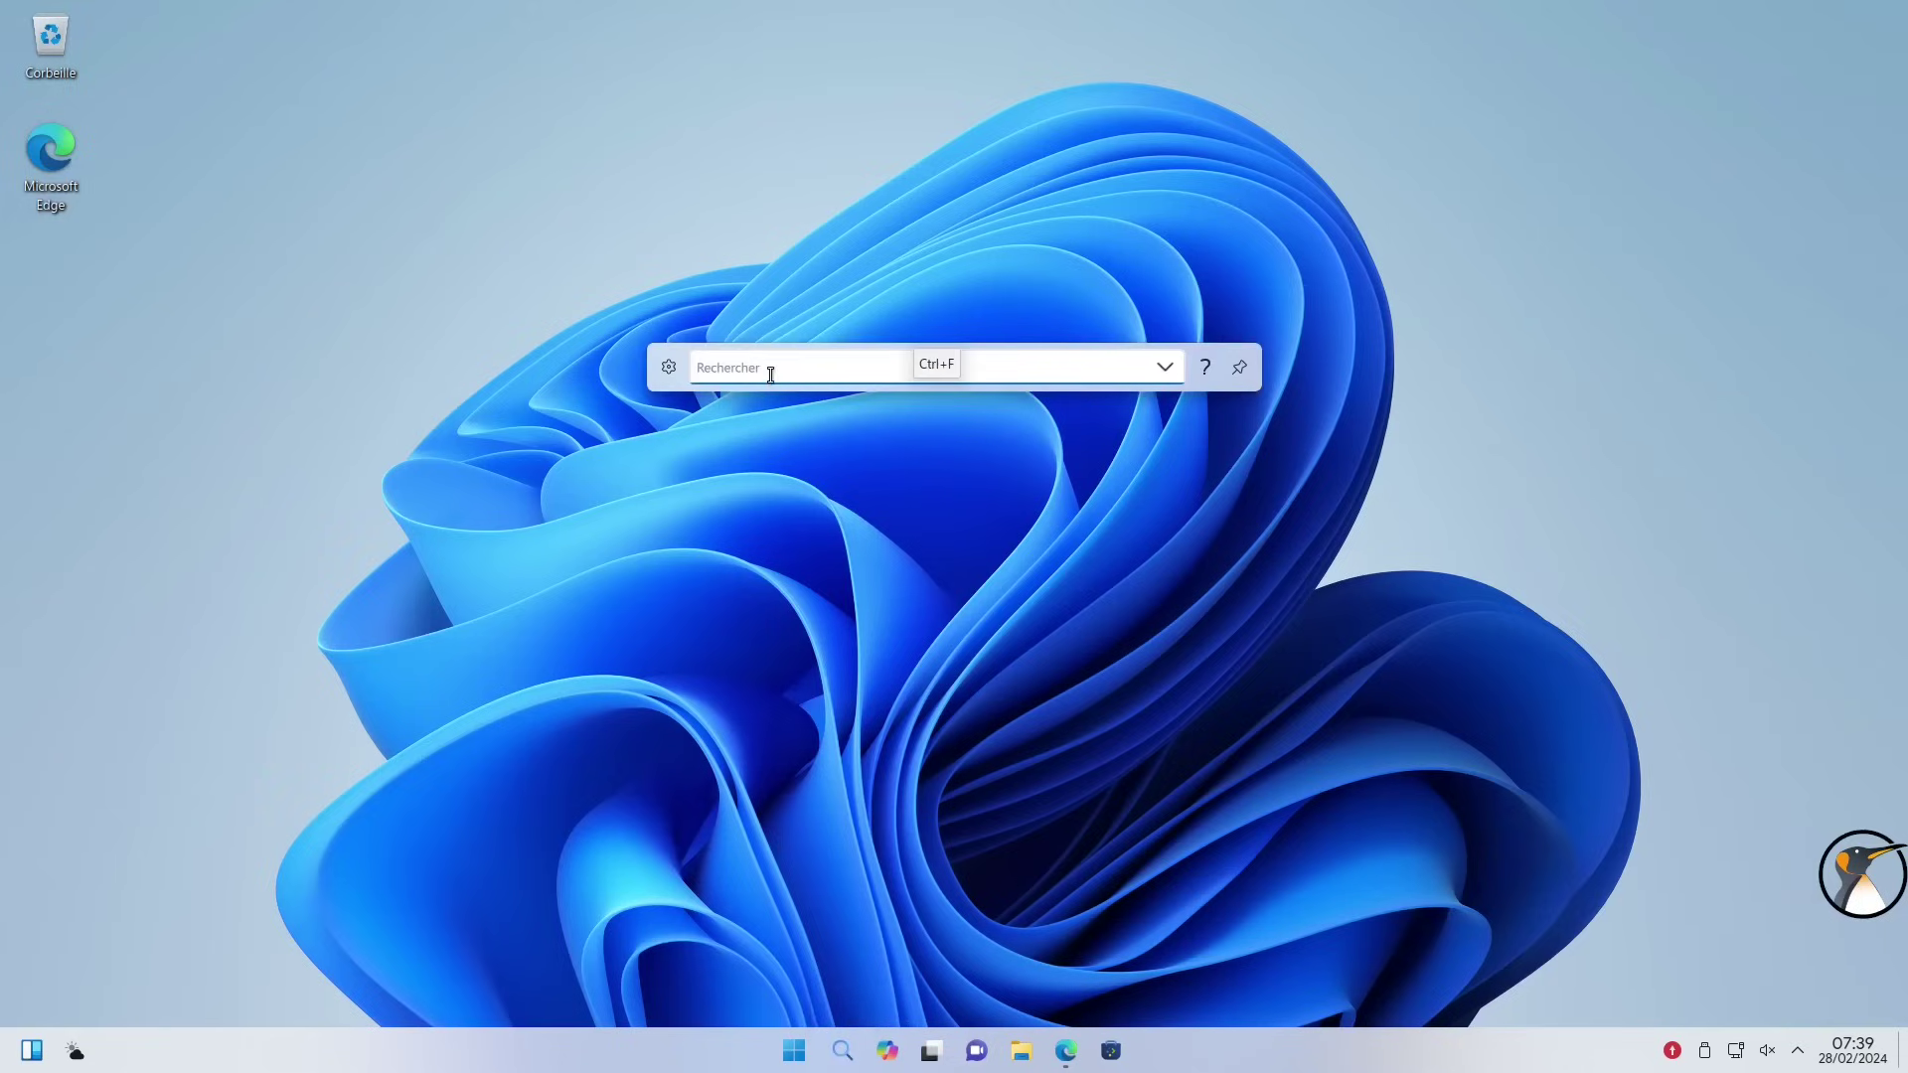
# Search the desktop for "edge" and dismiss the search bar
pyautogui.write('edge')
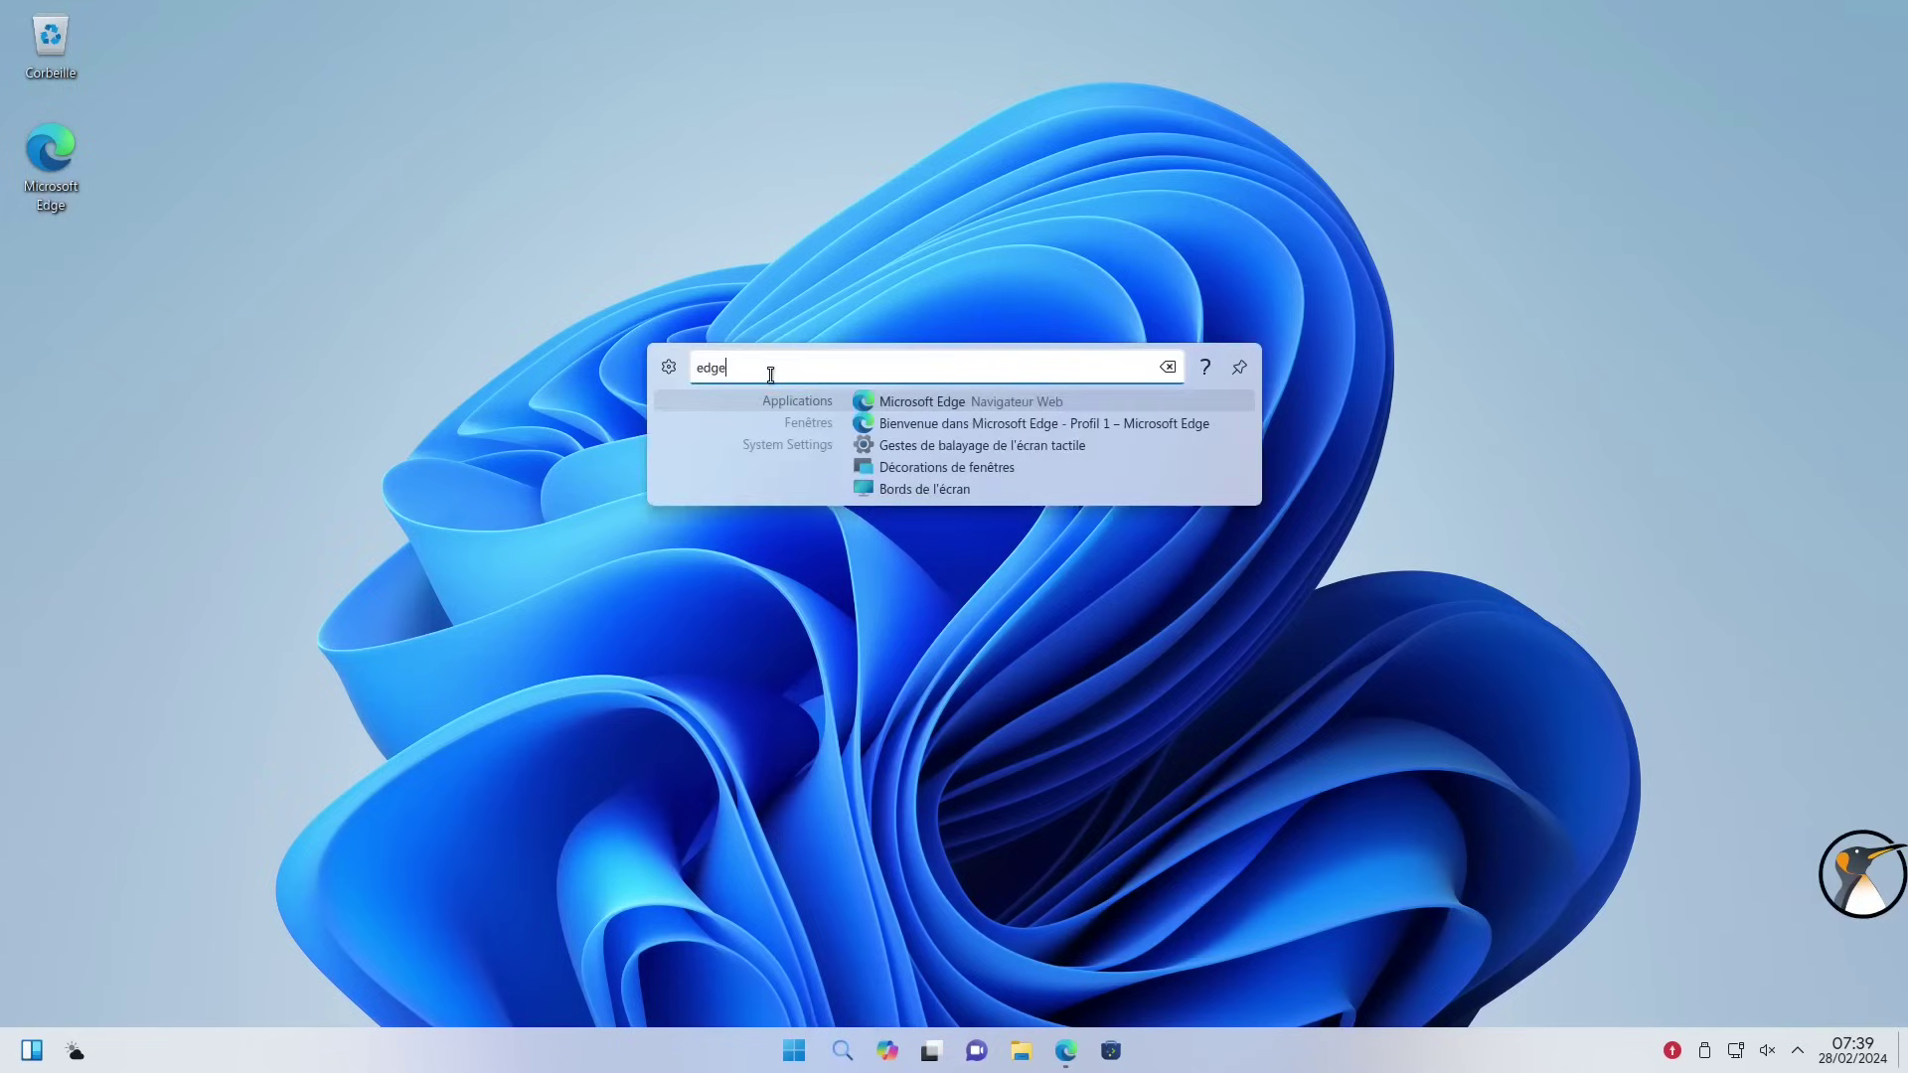
pyautogui.press('Escape')
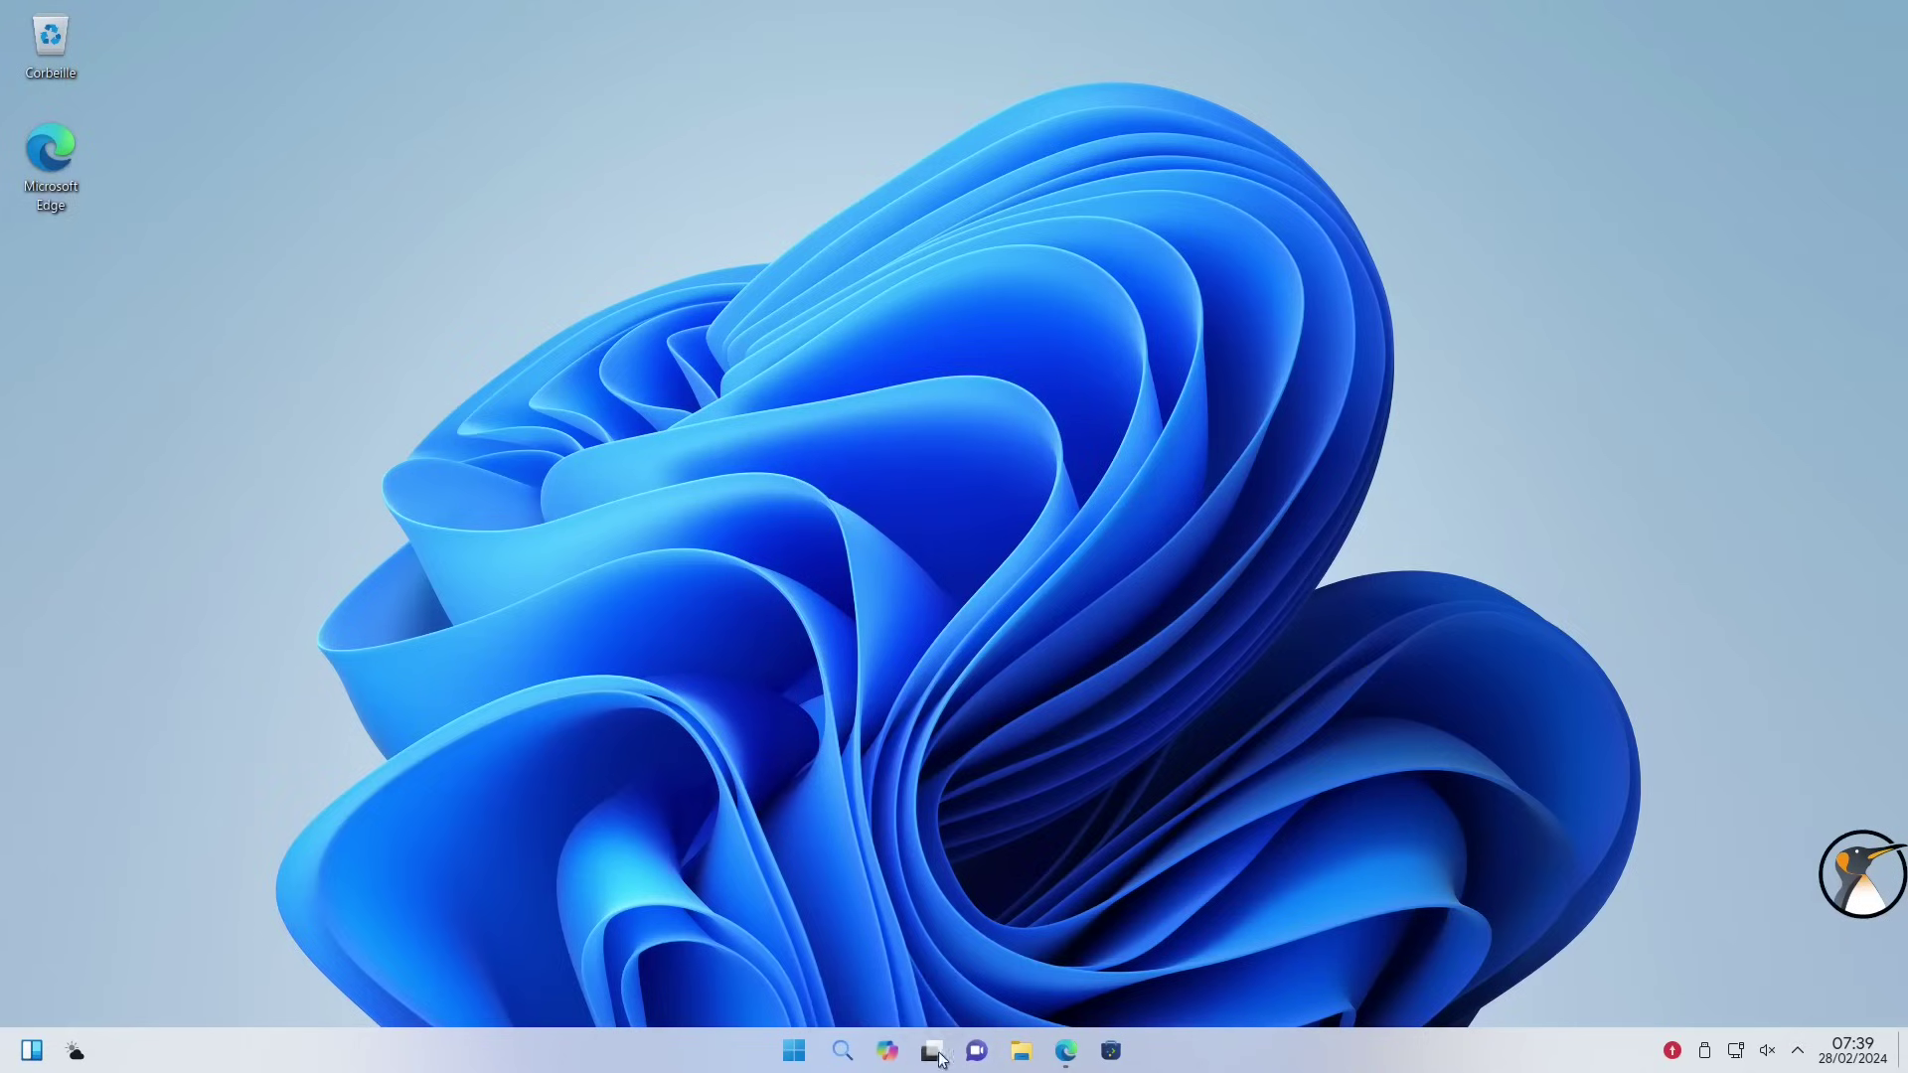
# View the virtual desktop overview, go to the first desktop with the Edge window, and minimize Edge
pyautogui.click(931, 1053)
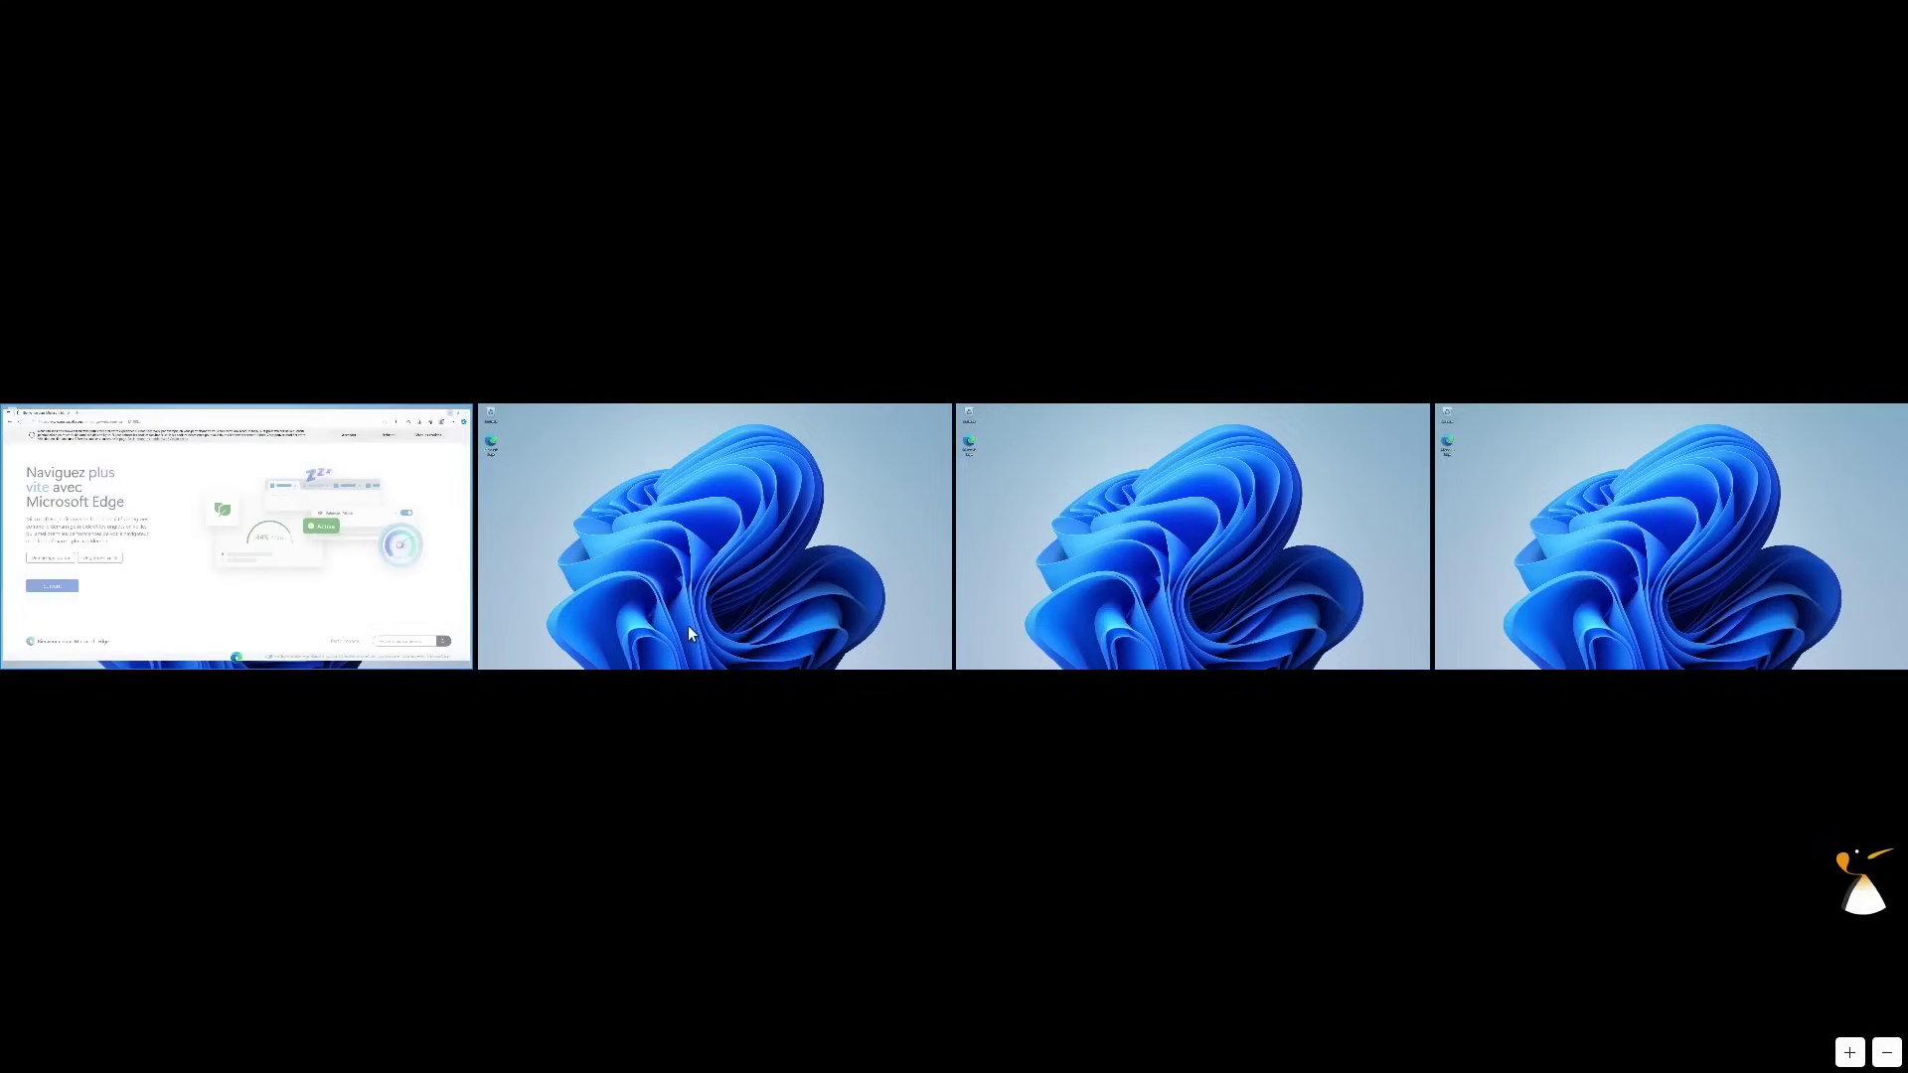
pyautogui.click(286, 586)
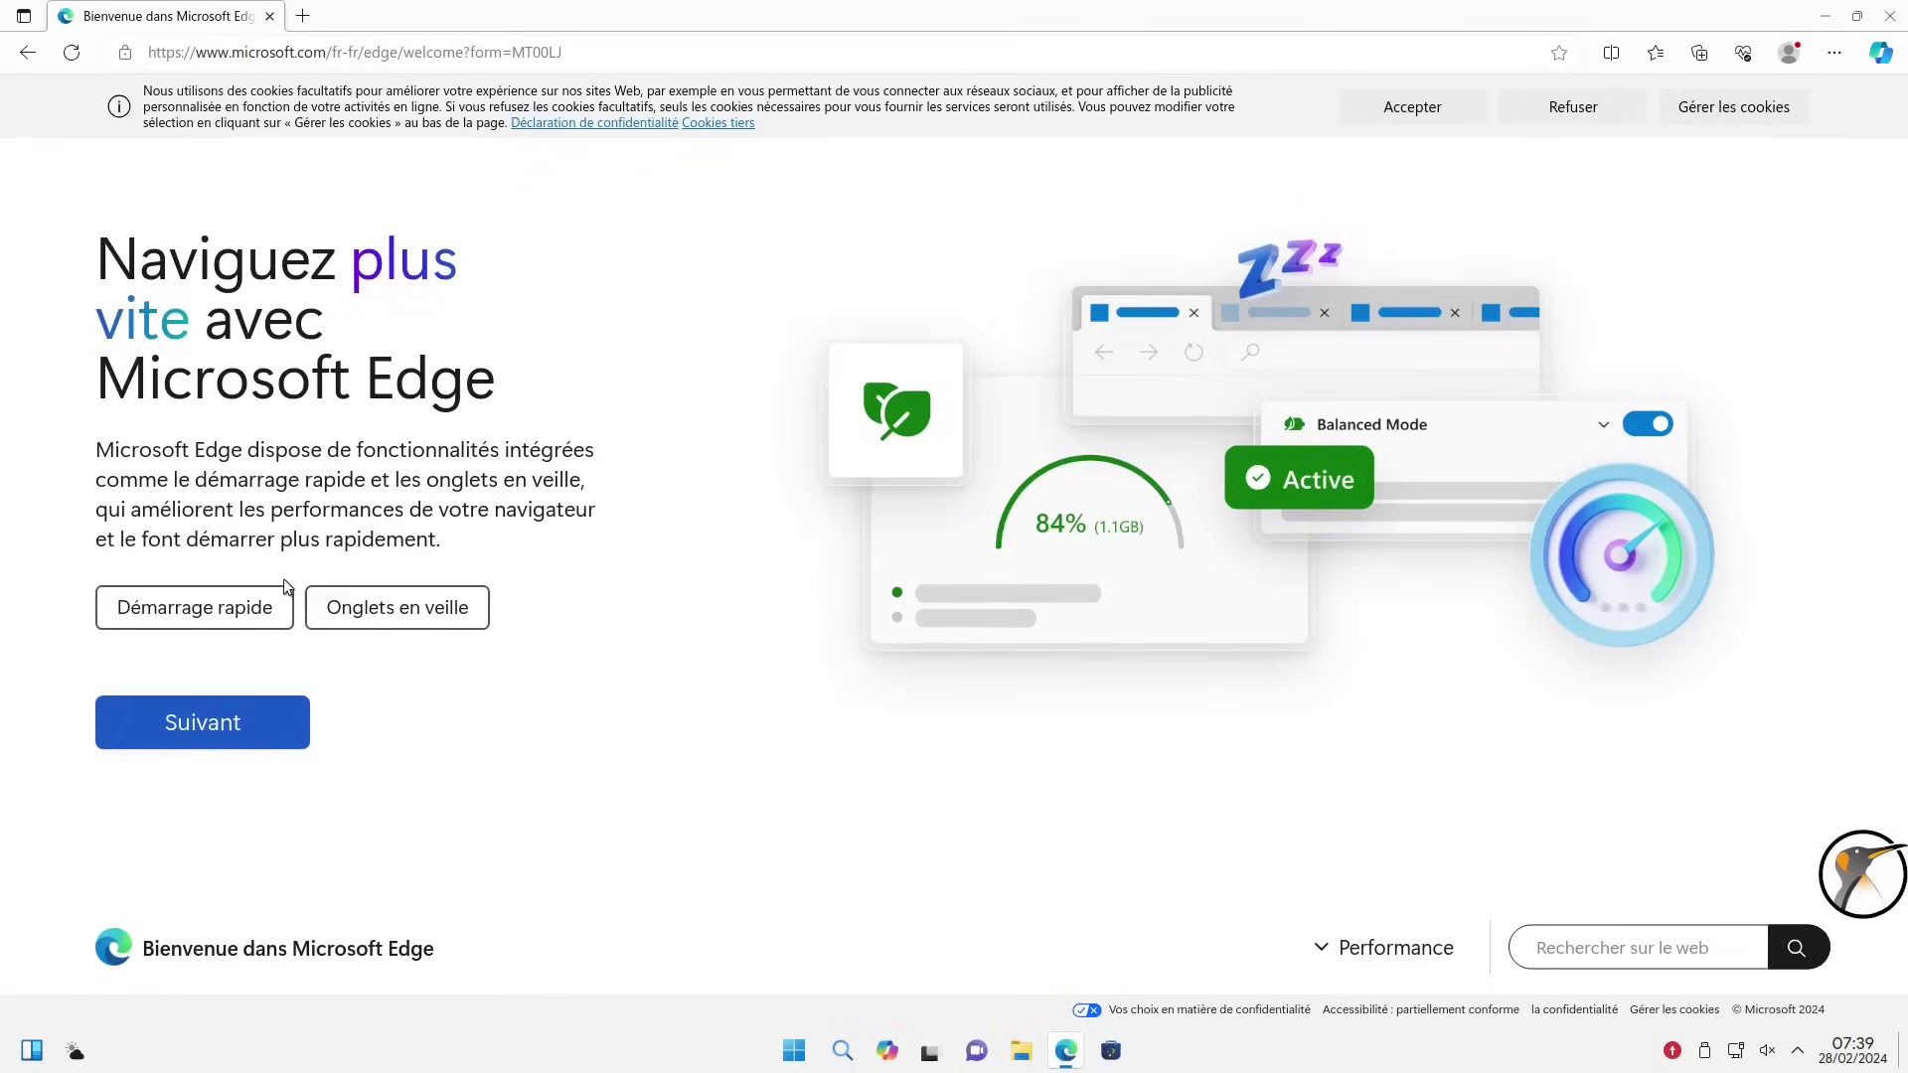
pyautogui.click(1833, 16)
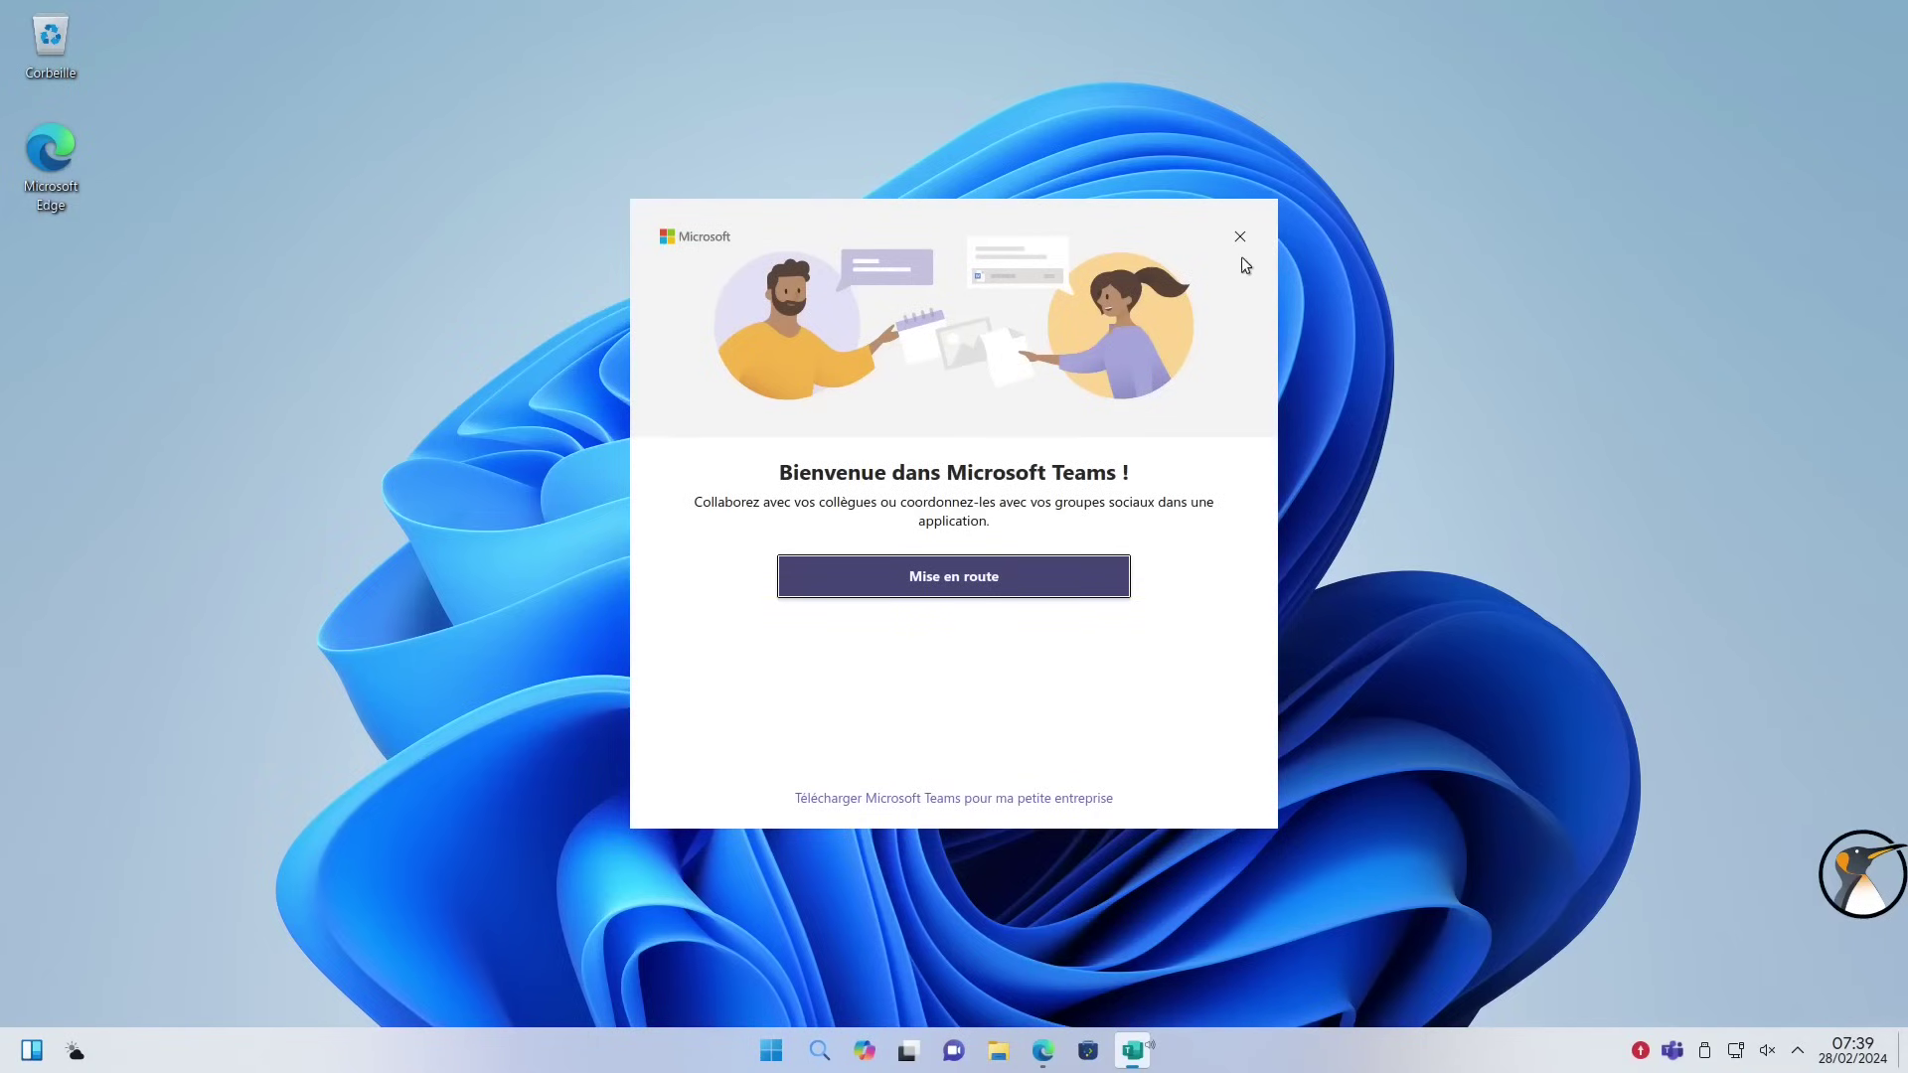
# Close the Microsoft Teams welcome window, and view the home folder and its OneDrive folder in Dolphin before closing the file manager
pyautogui.click(1239, 237)
pyautogui.click(1033, 1057)
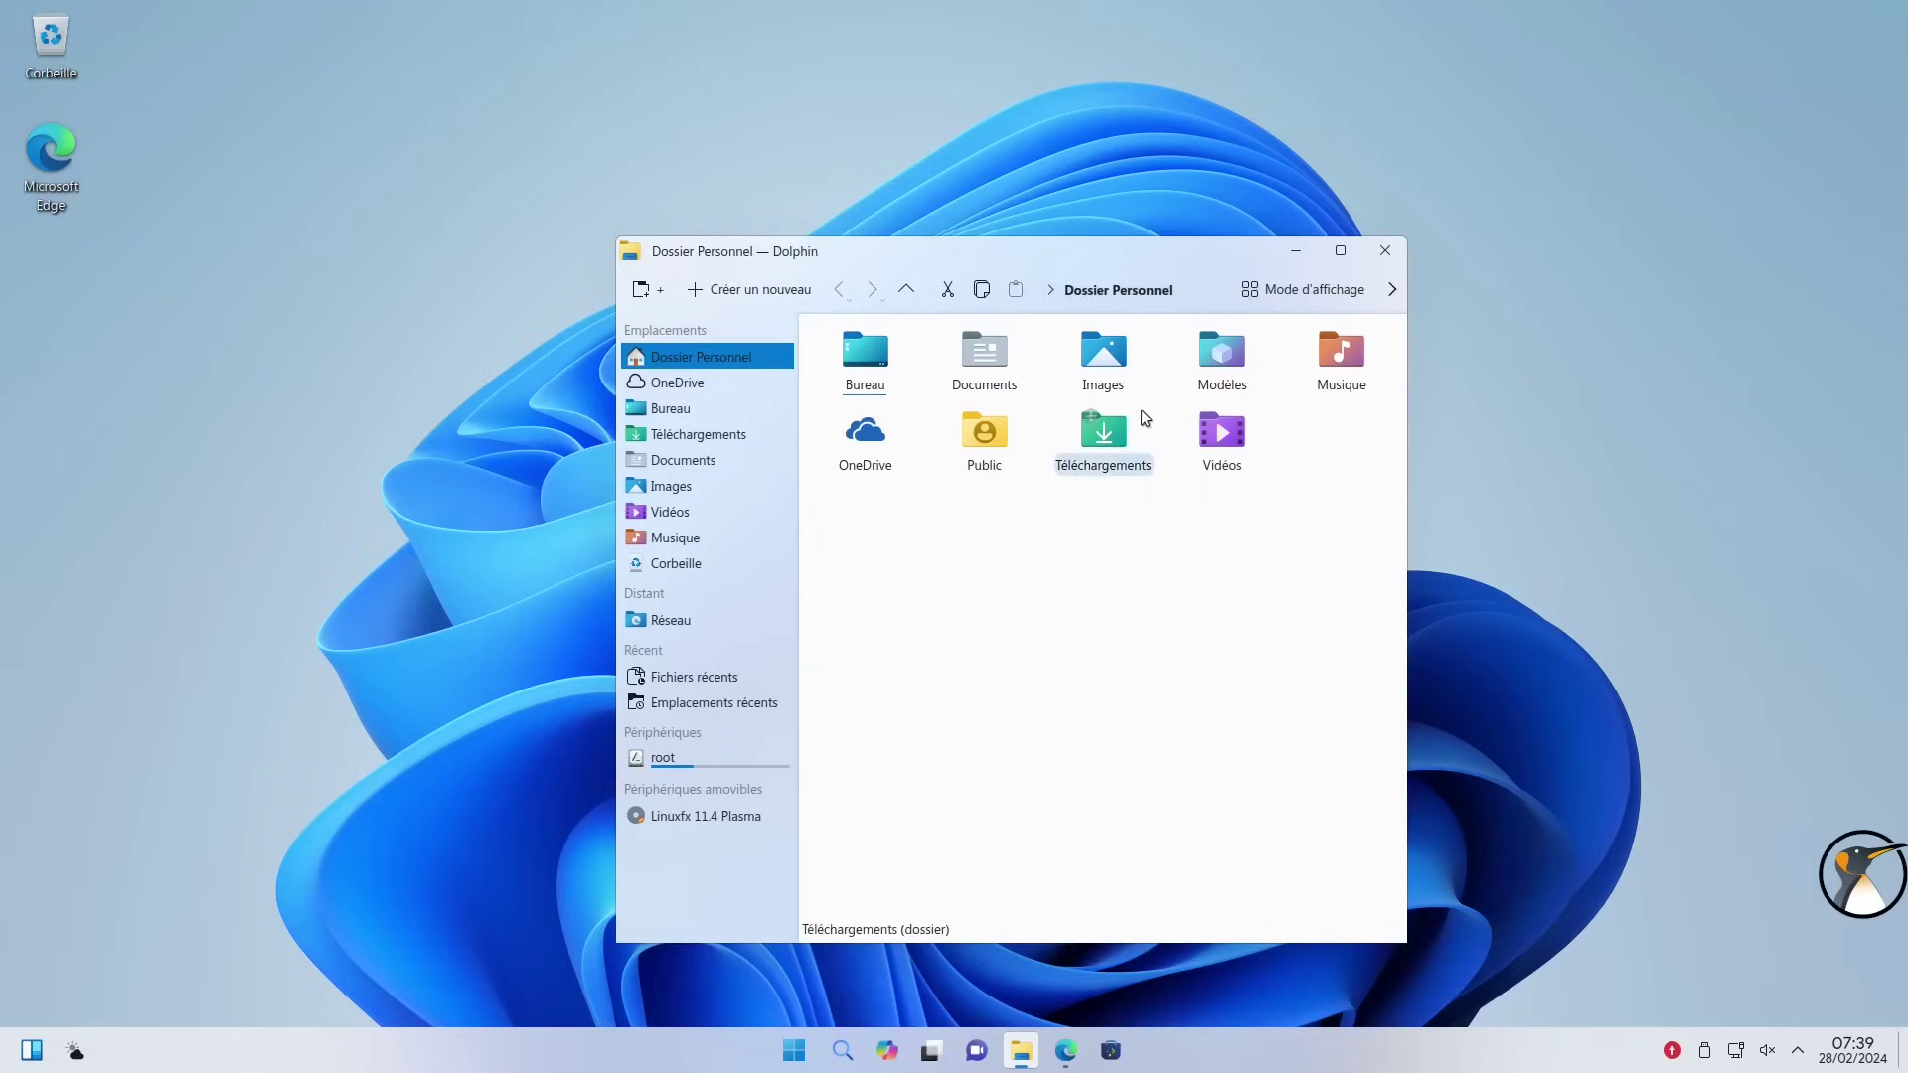
pyautogui.doubleClick(865, 438)
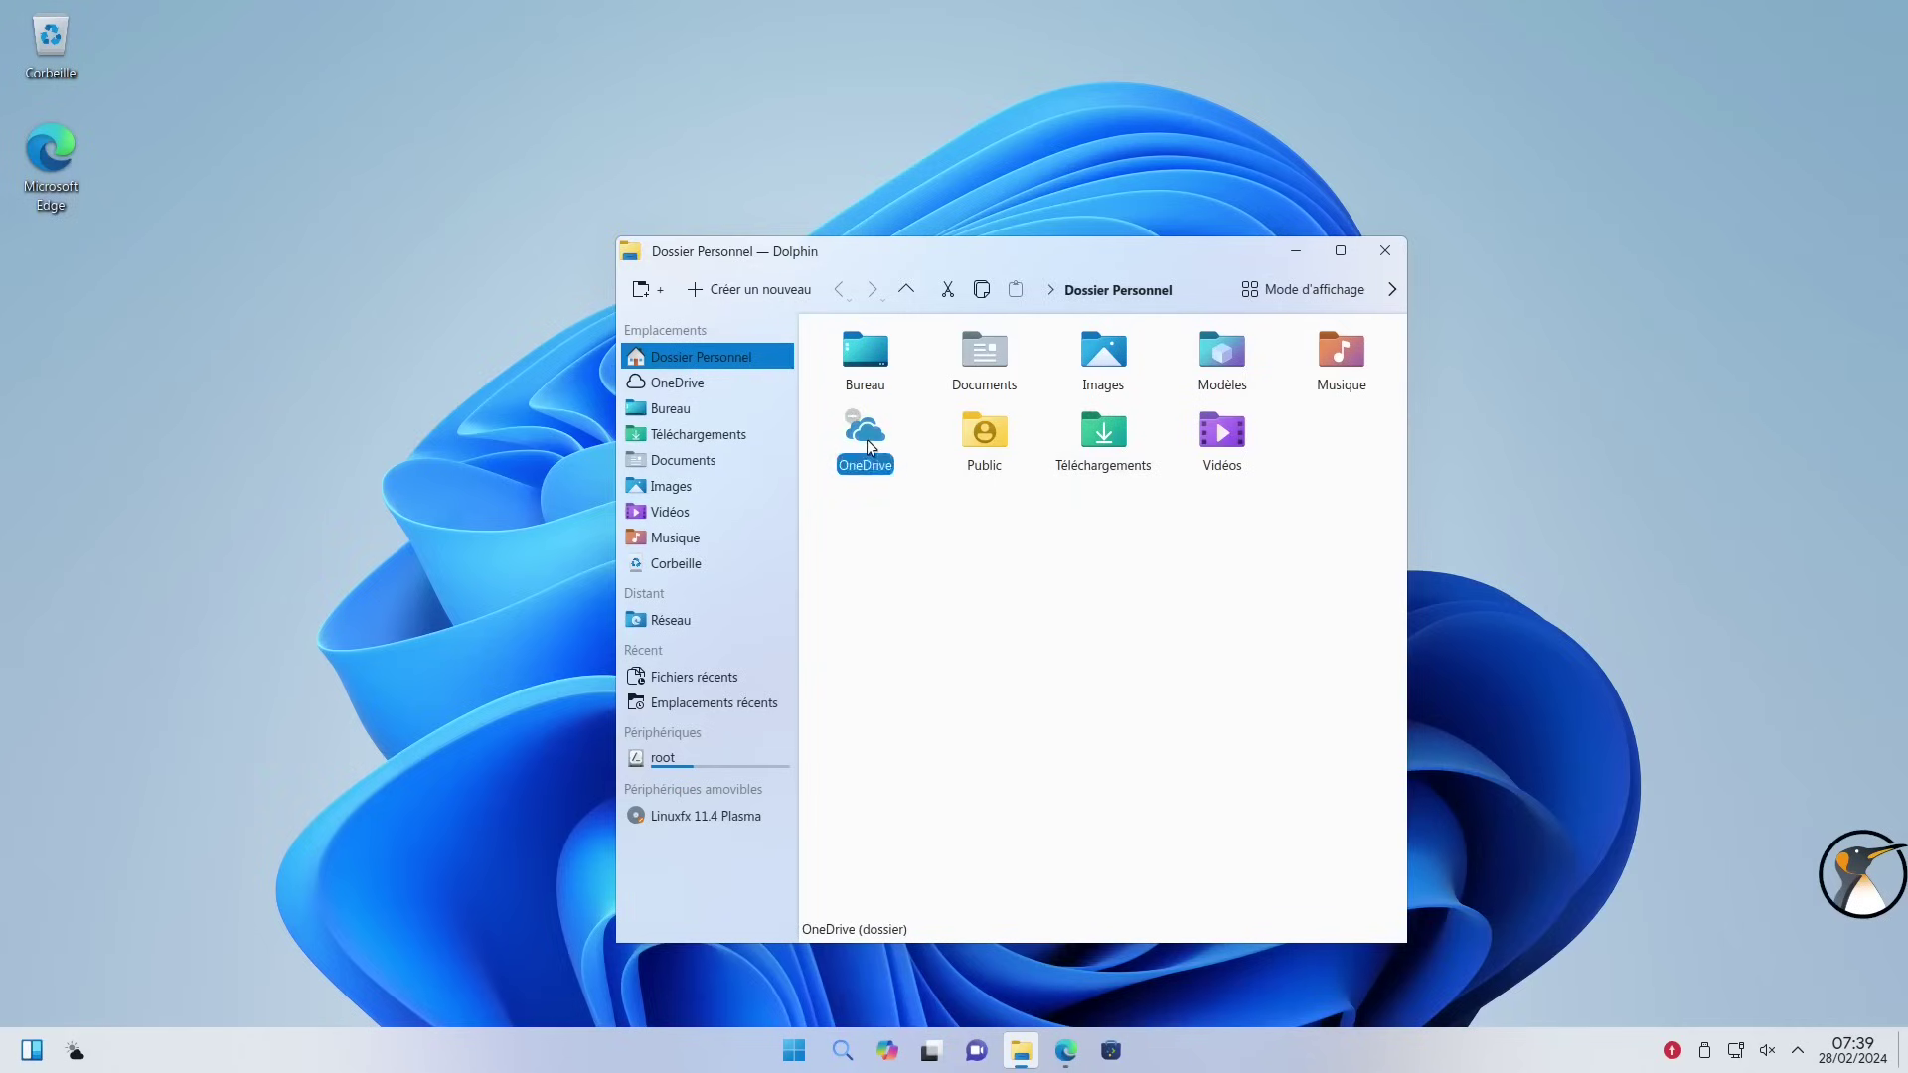
pyautogui.click(1384, 252)
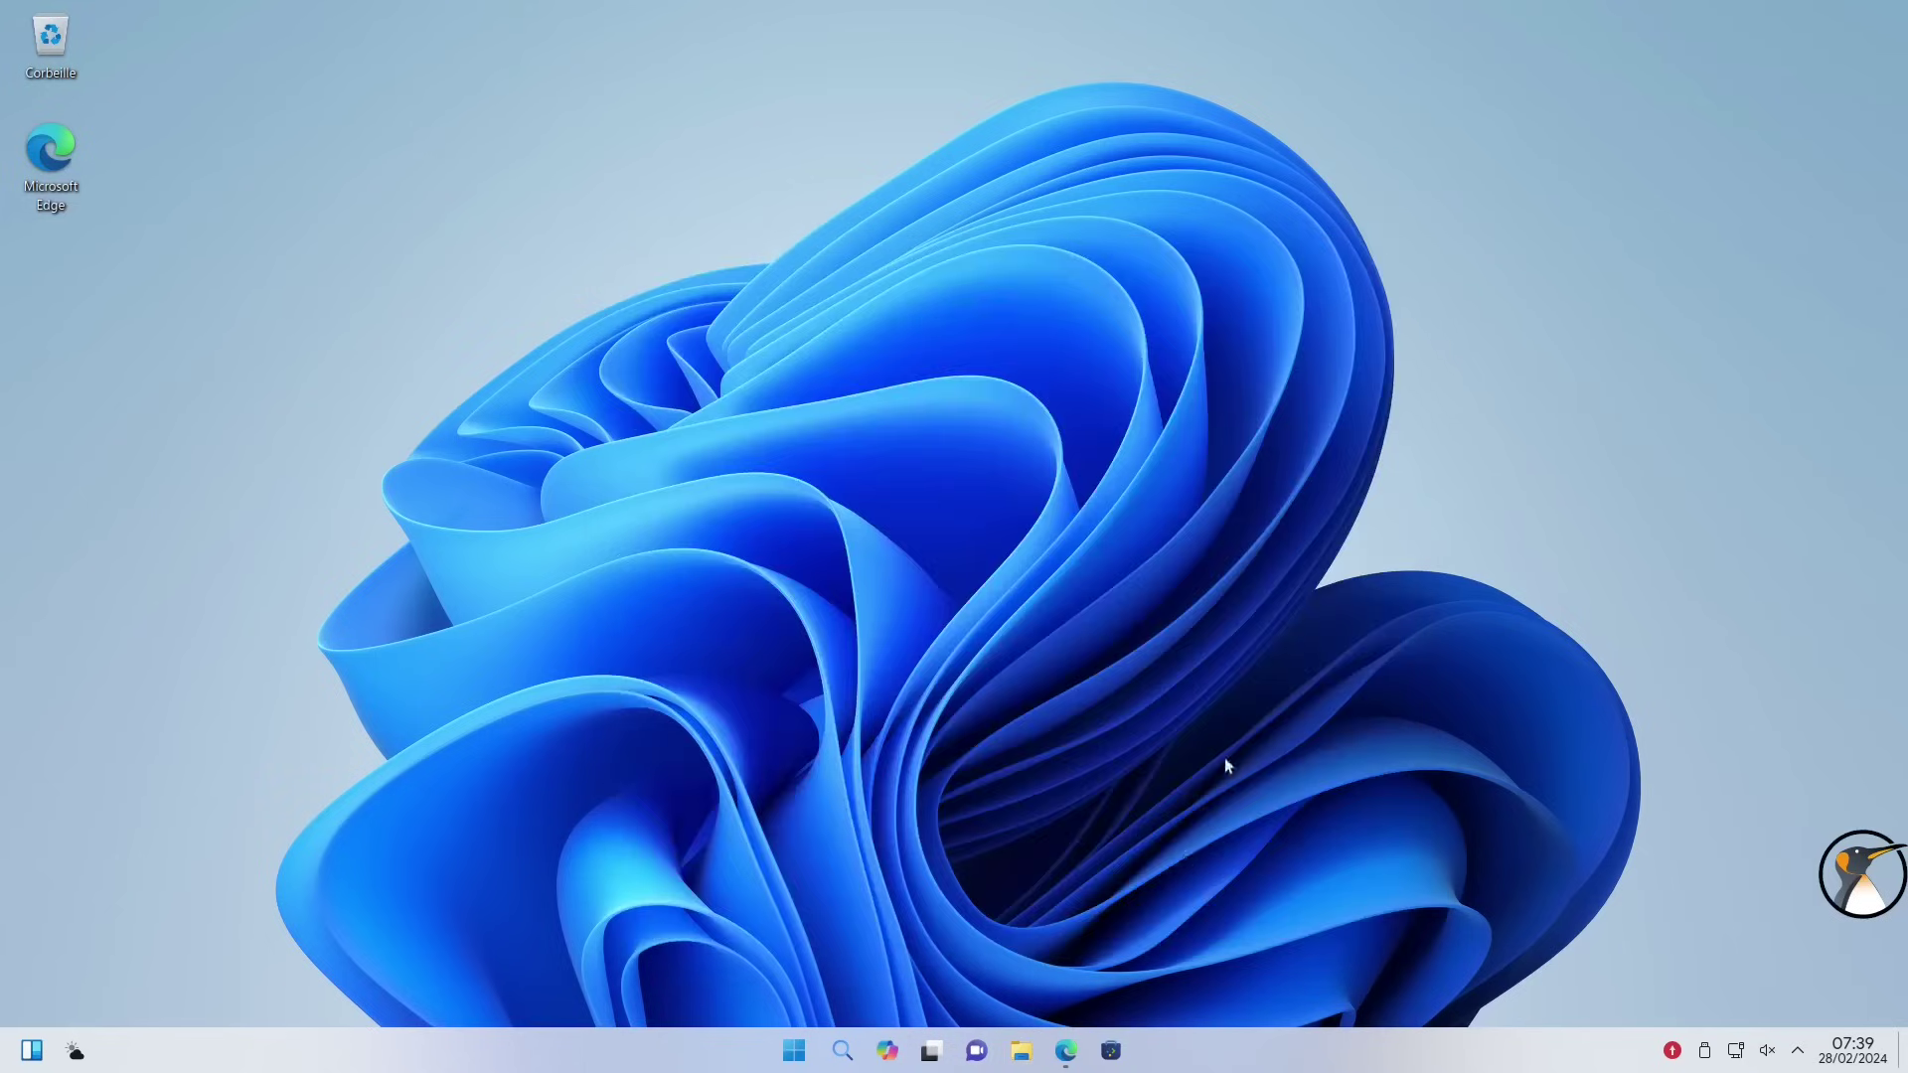
# Examine the package sources in the Discover software center's configuration with the window maximized, and close Discover
pyautogui.click(1112, 1050)
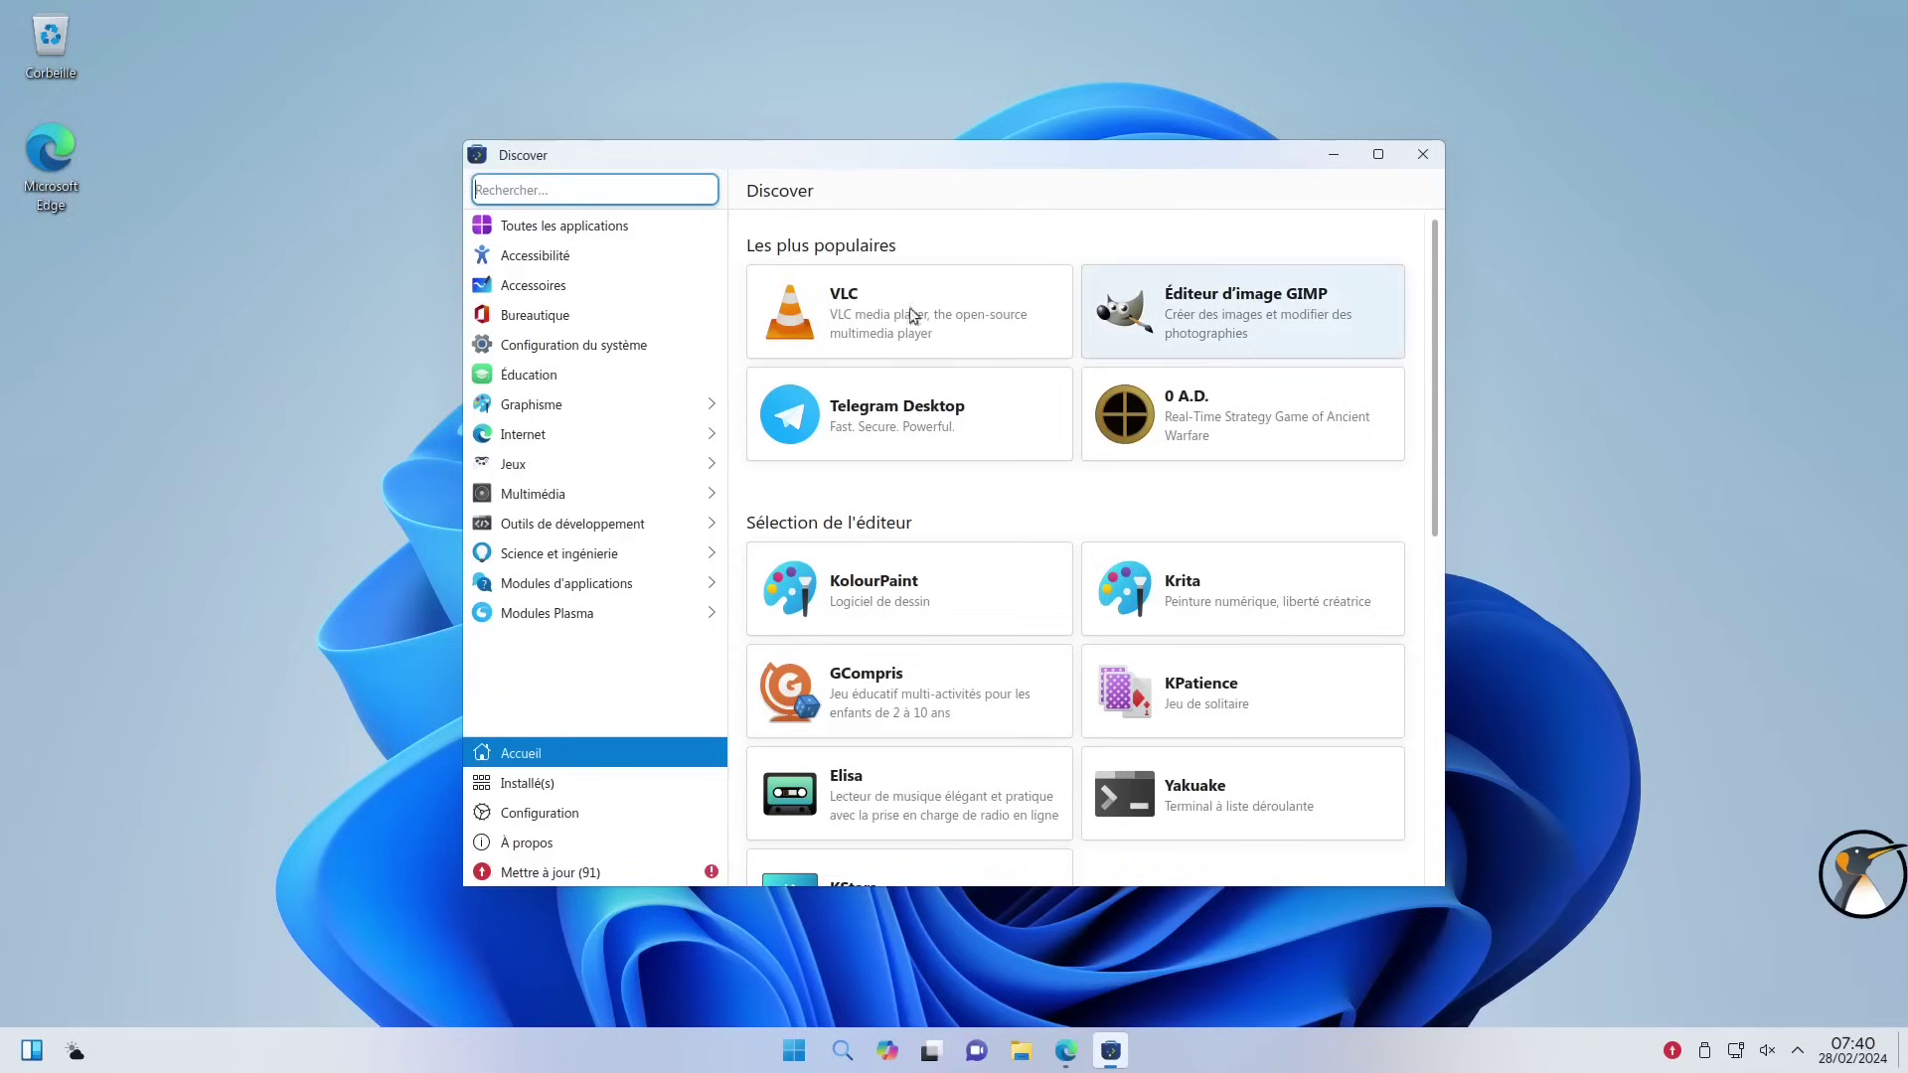
pyautogui.click(599, 812)
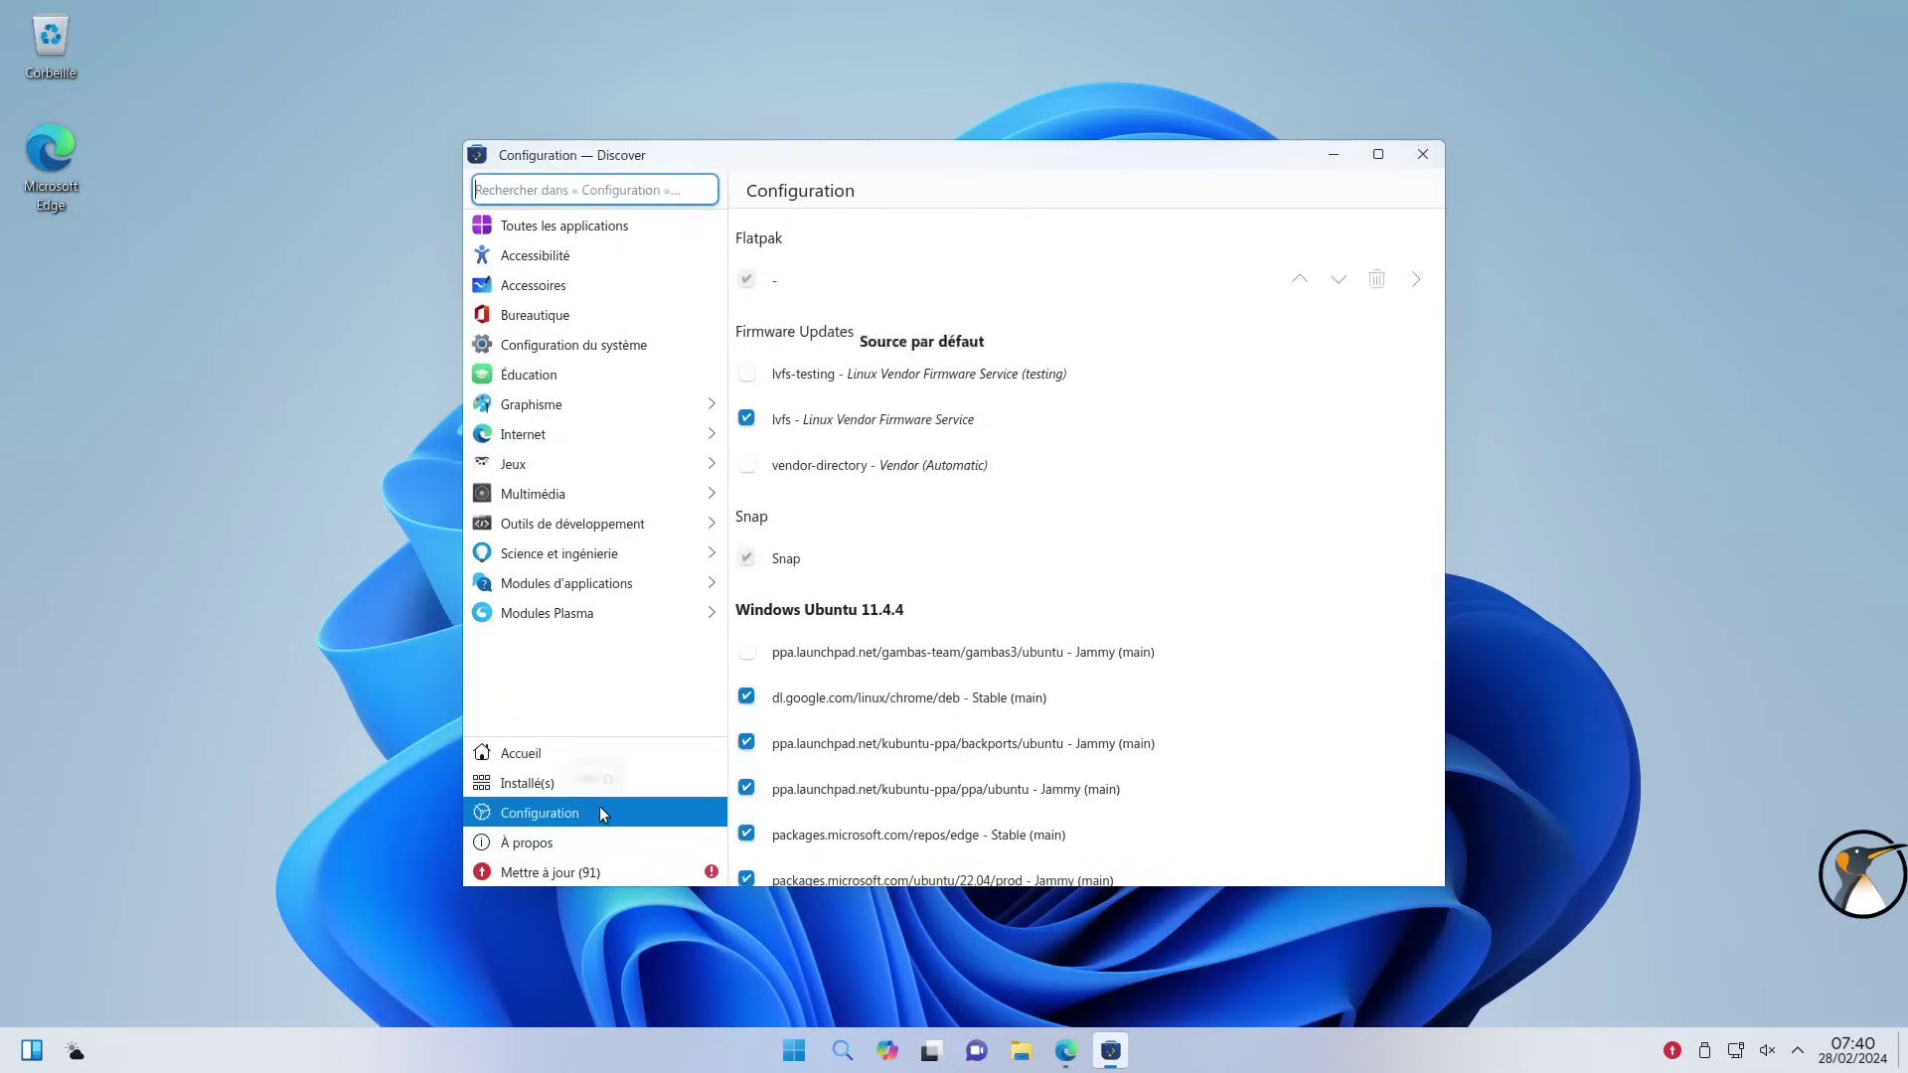
pyautogui.click(1377, 154)
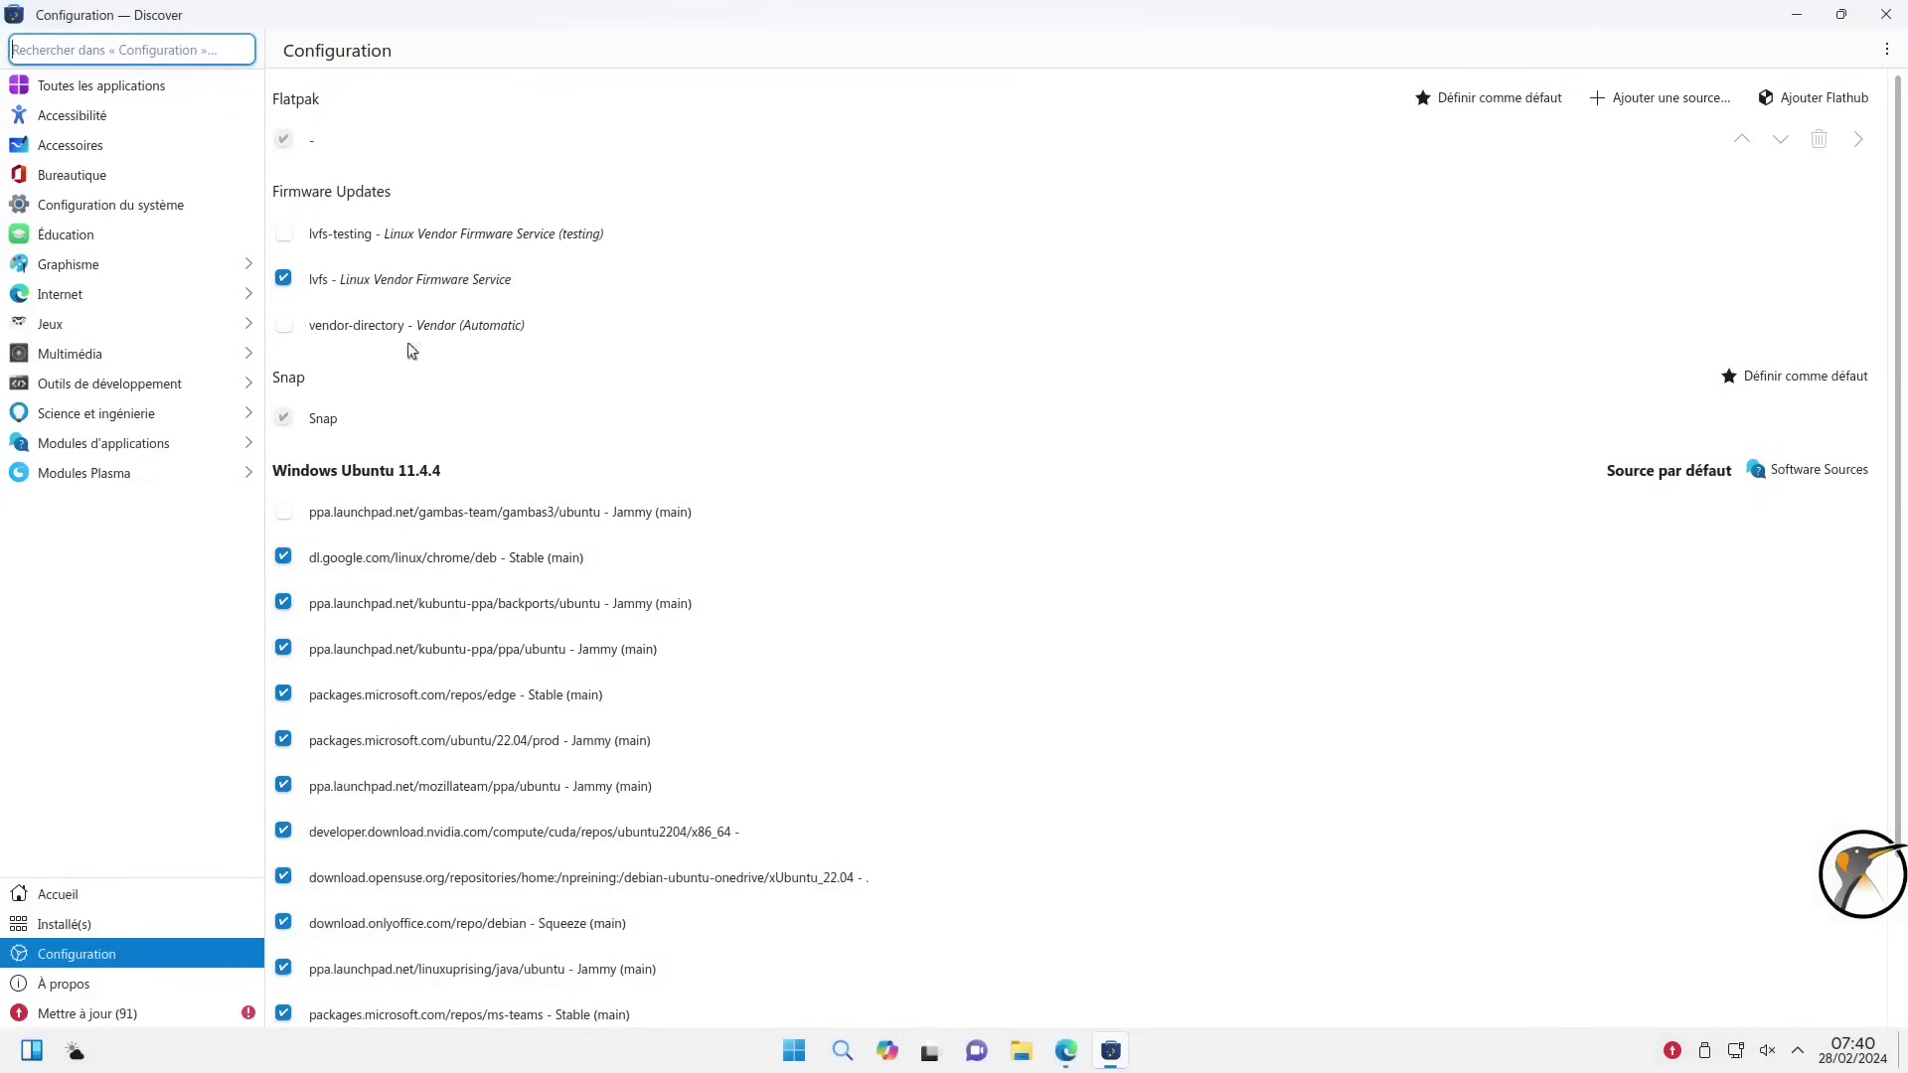
pyautogui.scroll(-1, 388, 303)
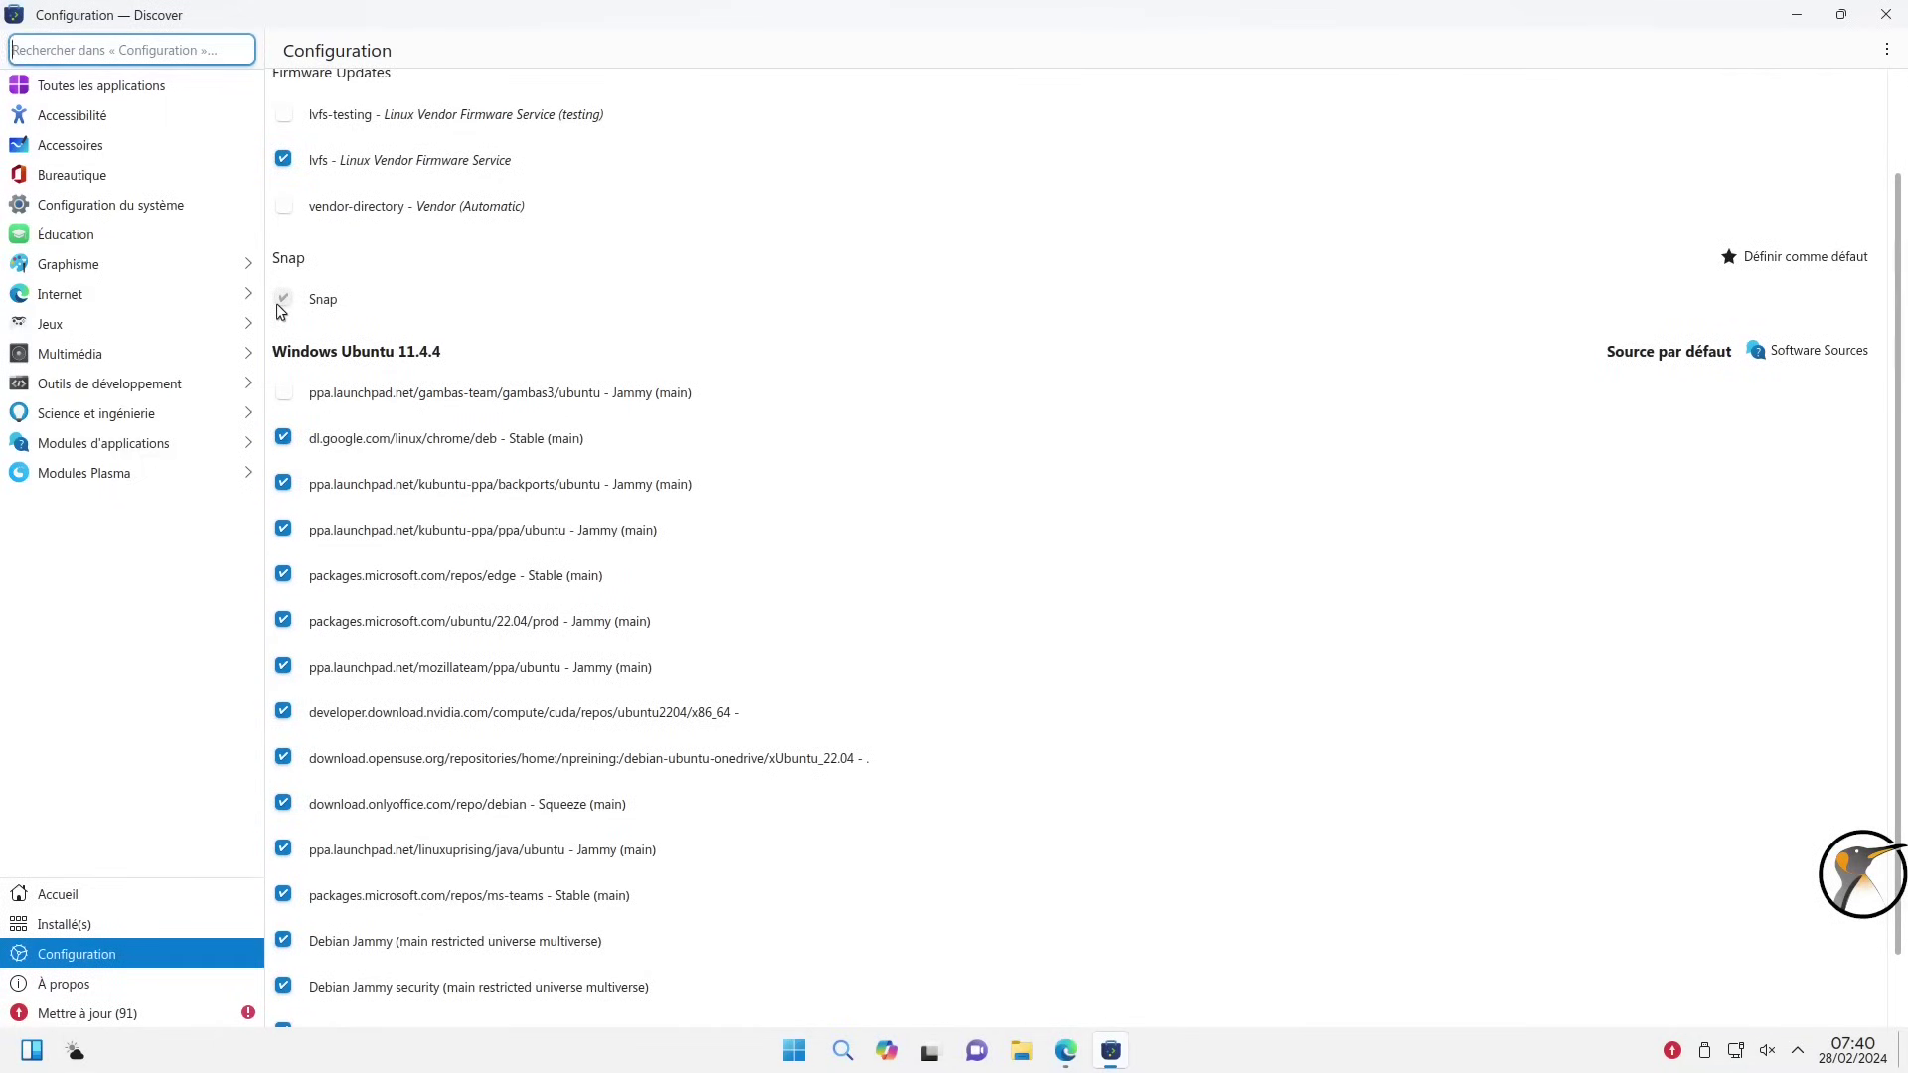
pyautogui.scroll(-1, 281, 312)
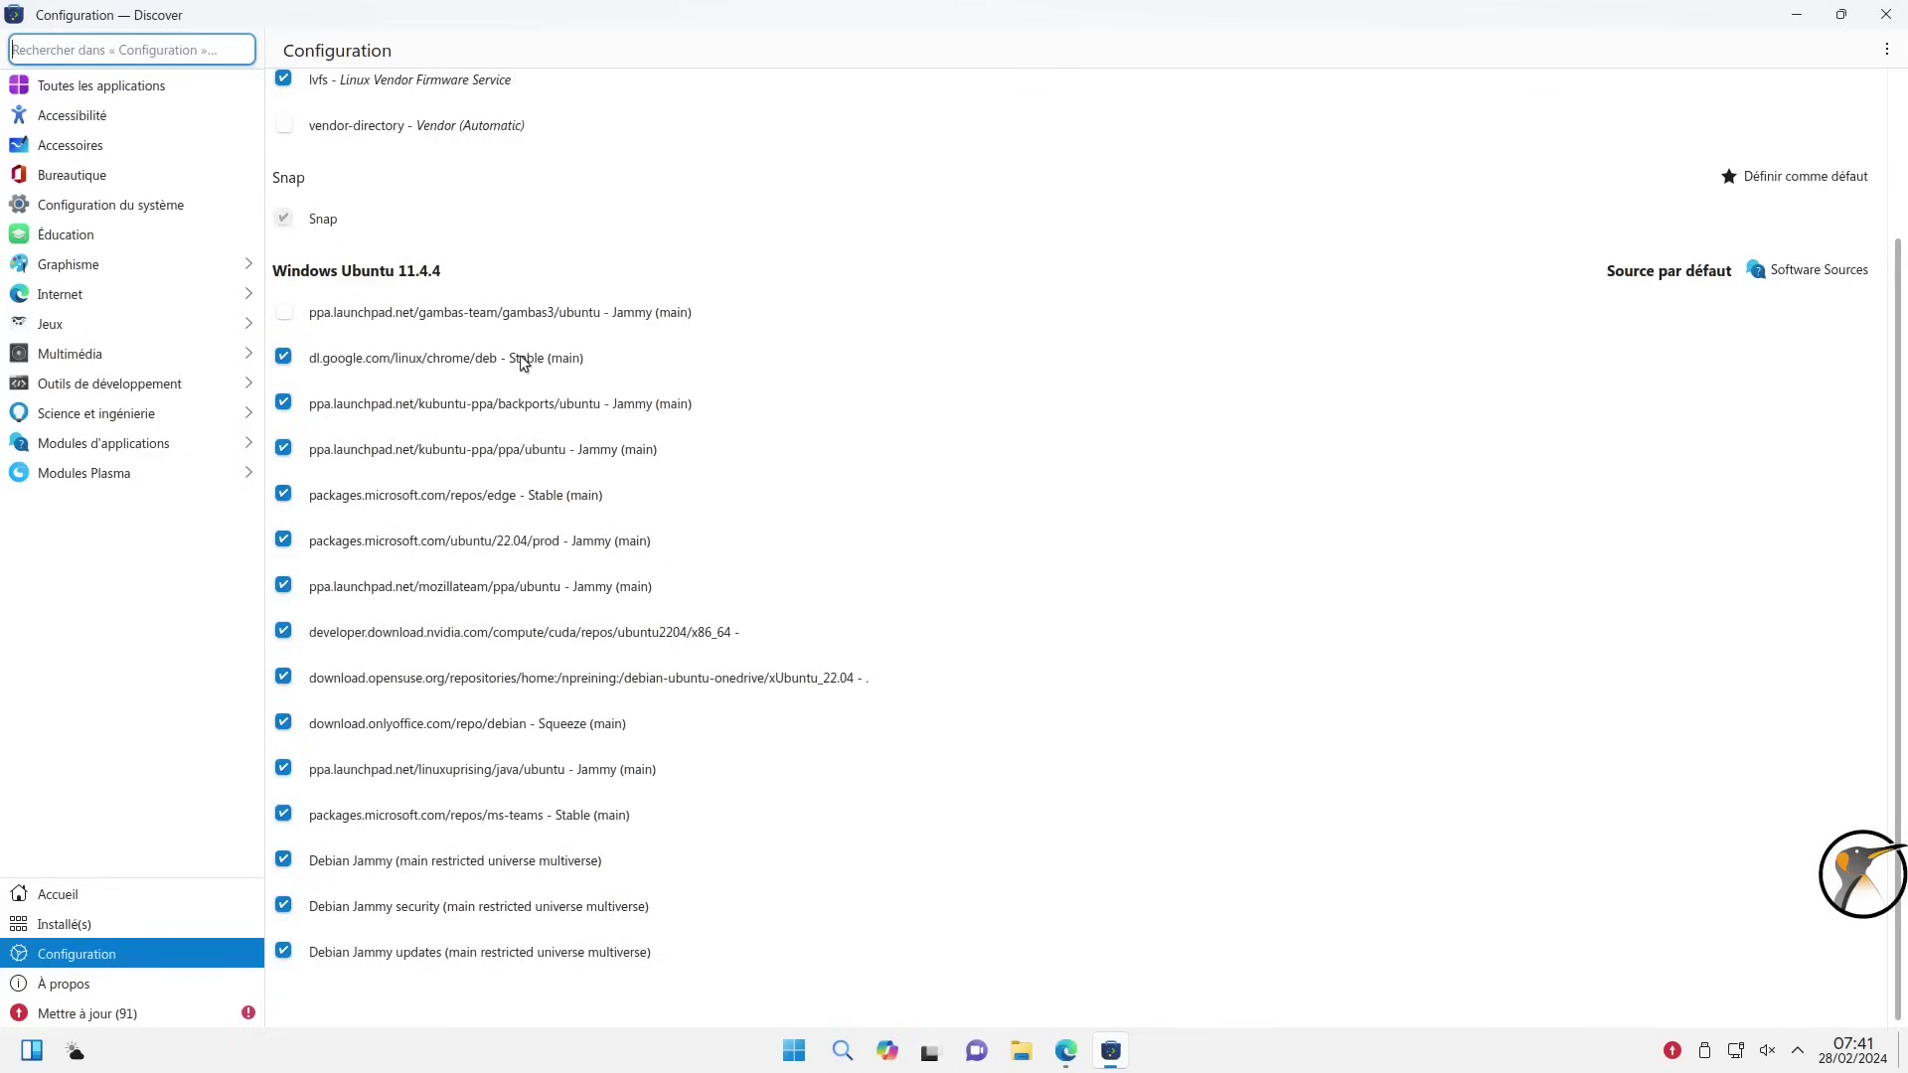
pyautogui.click(1885, 15)
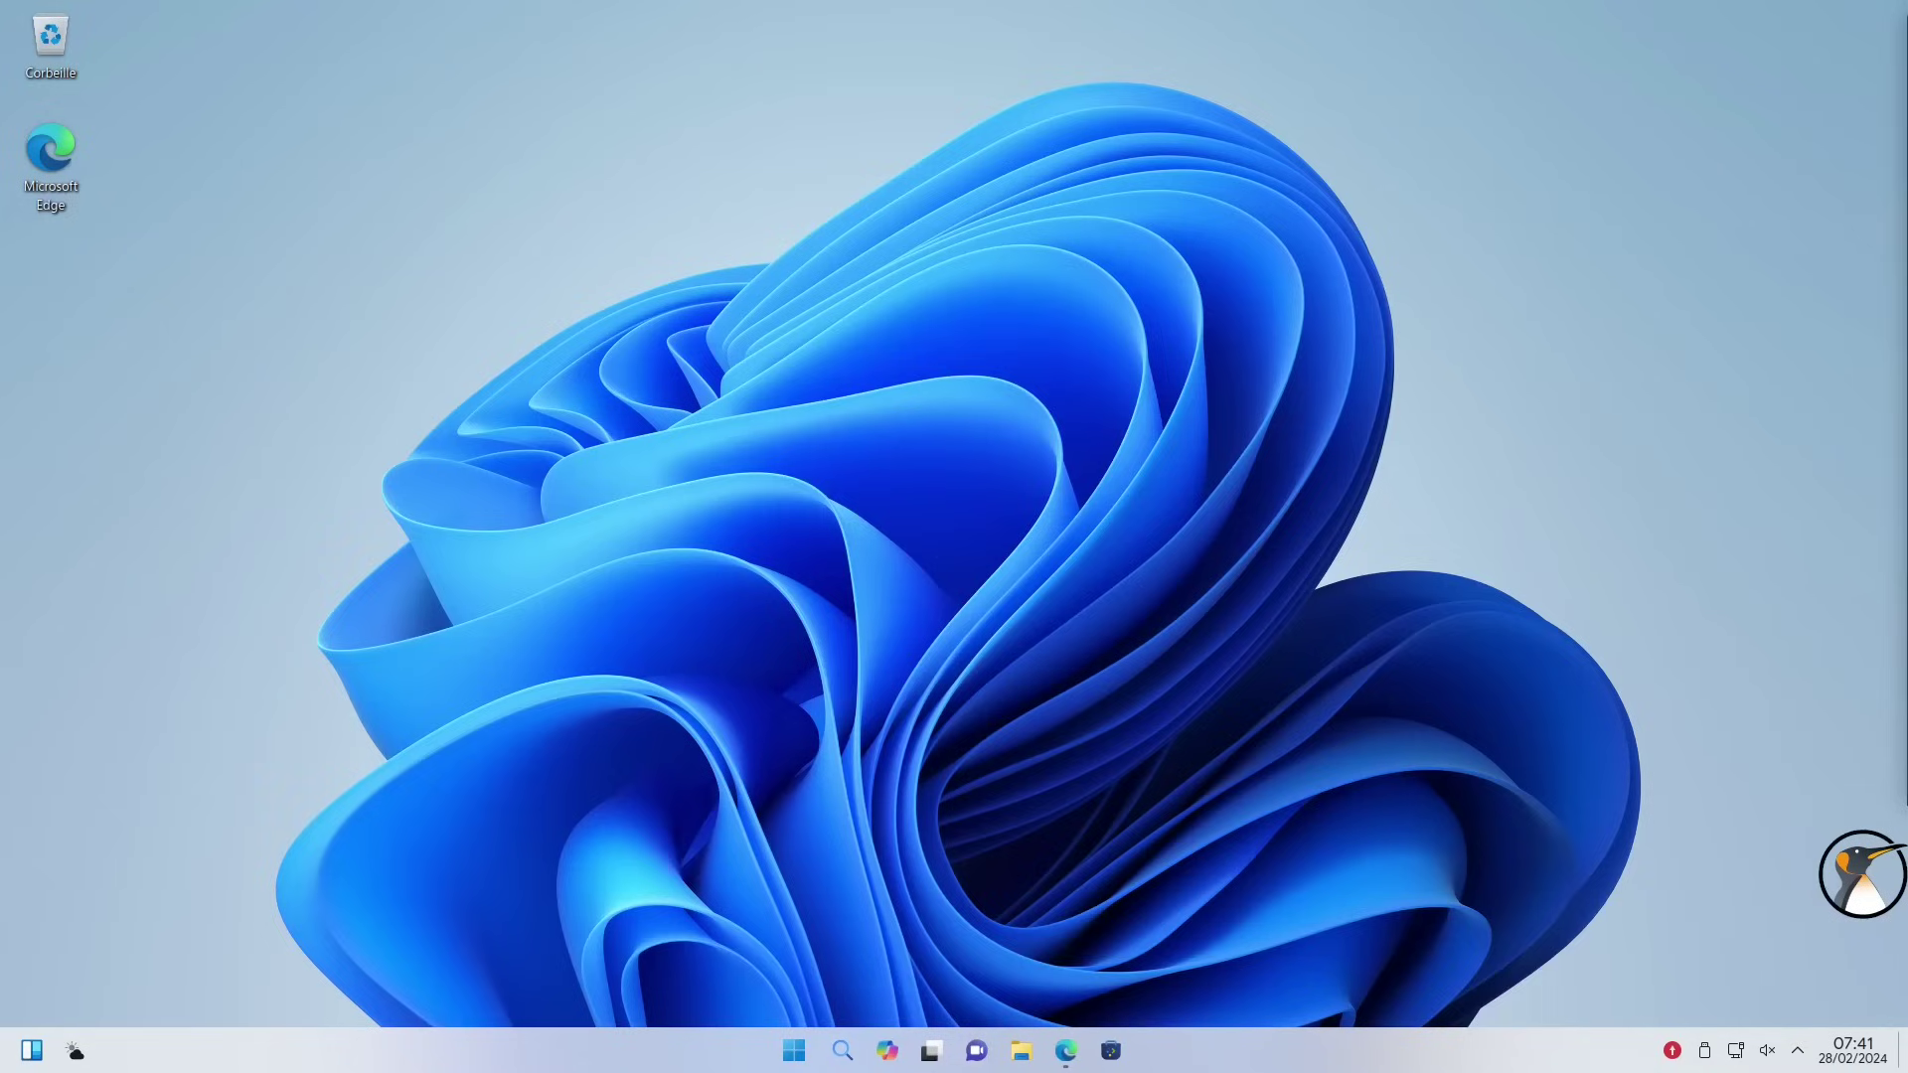
# Switch to Proxmox and examine the Android support settings in VM 922 (TESTWBUNTU), moving the progress dialog aside, and return to the Wubuntu VM
pyautogui.click(795, 1050)
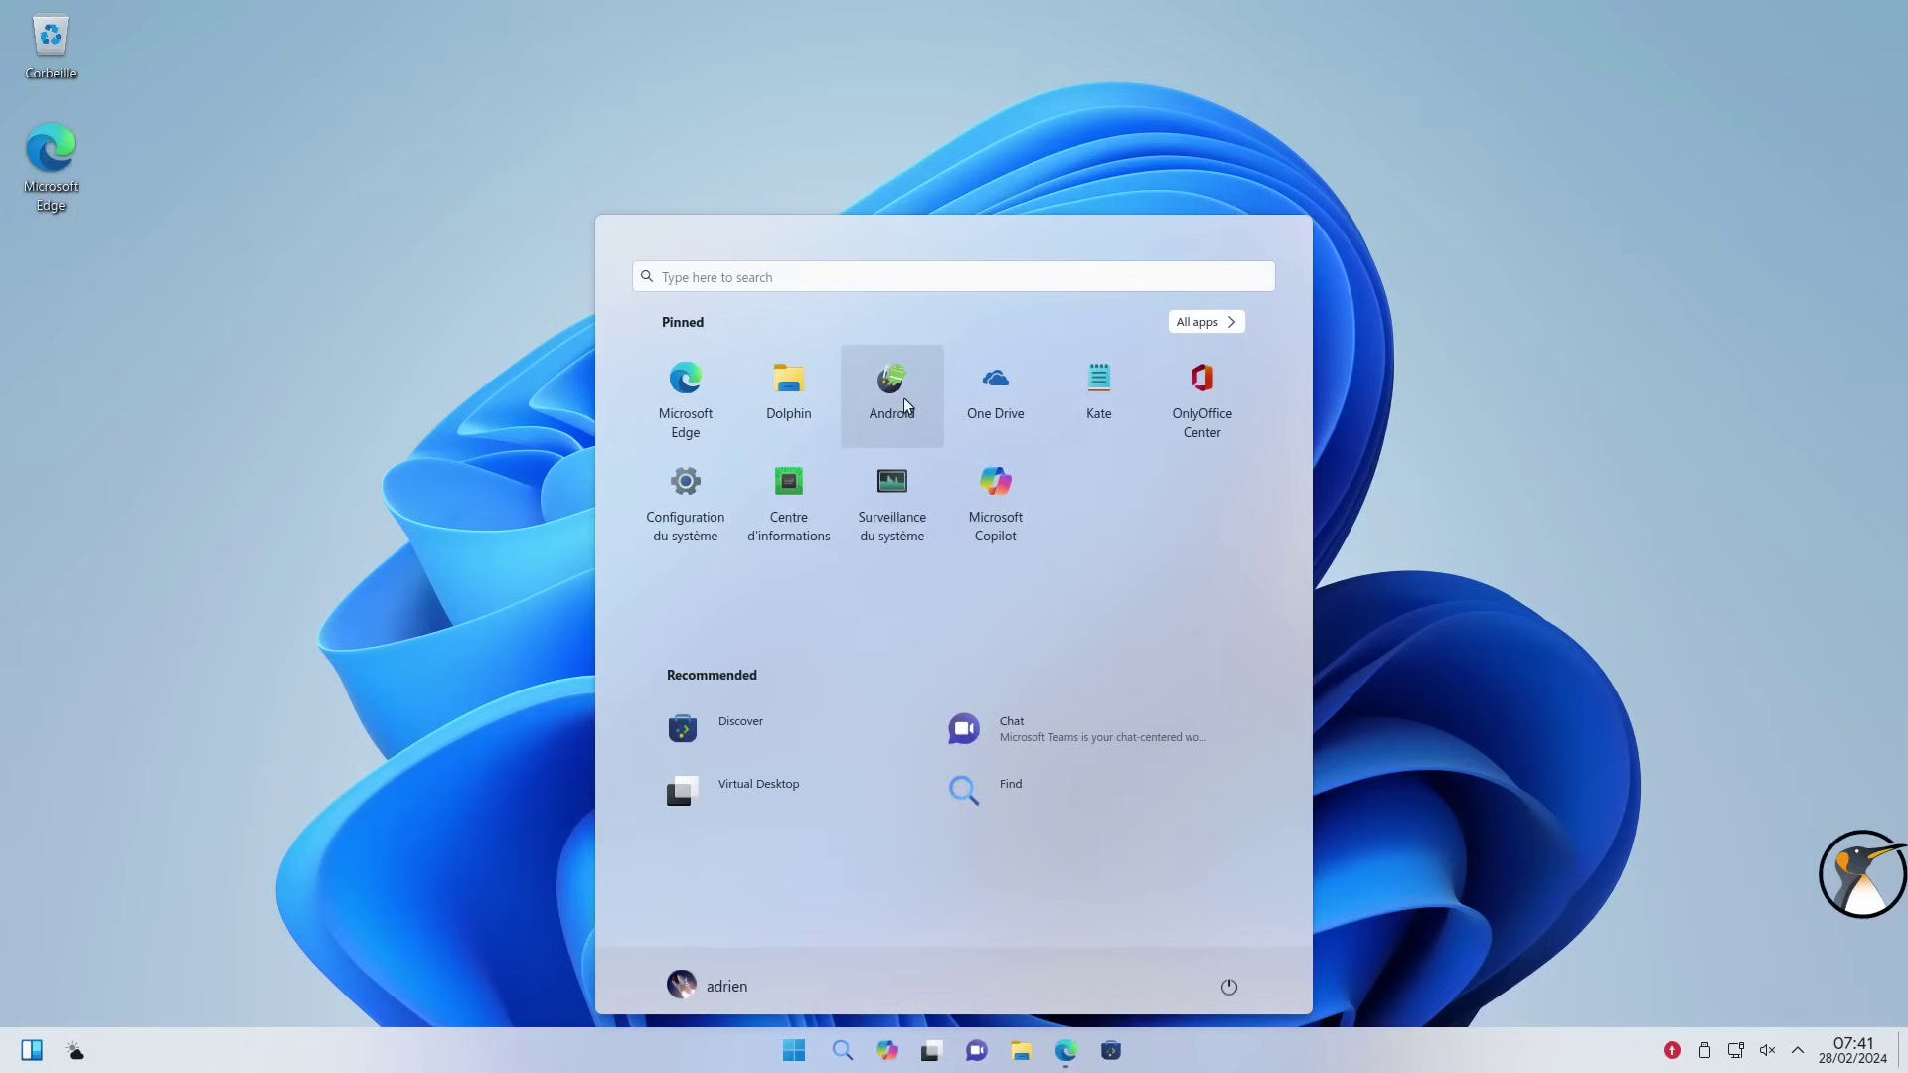
pyautogui.click(278, 1043)
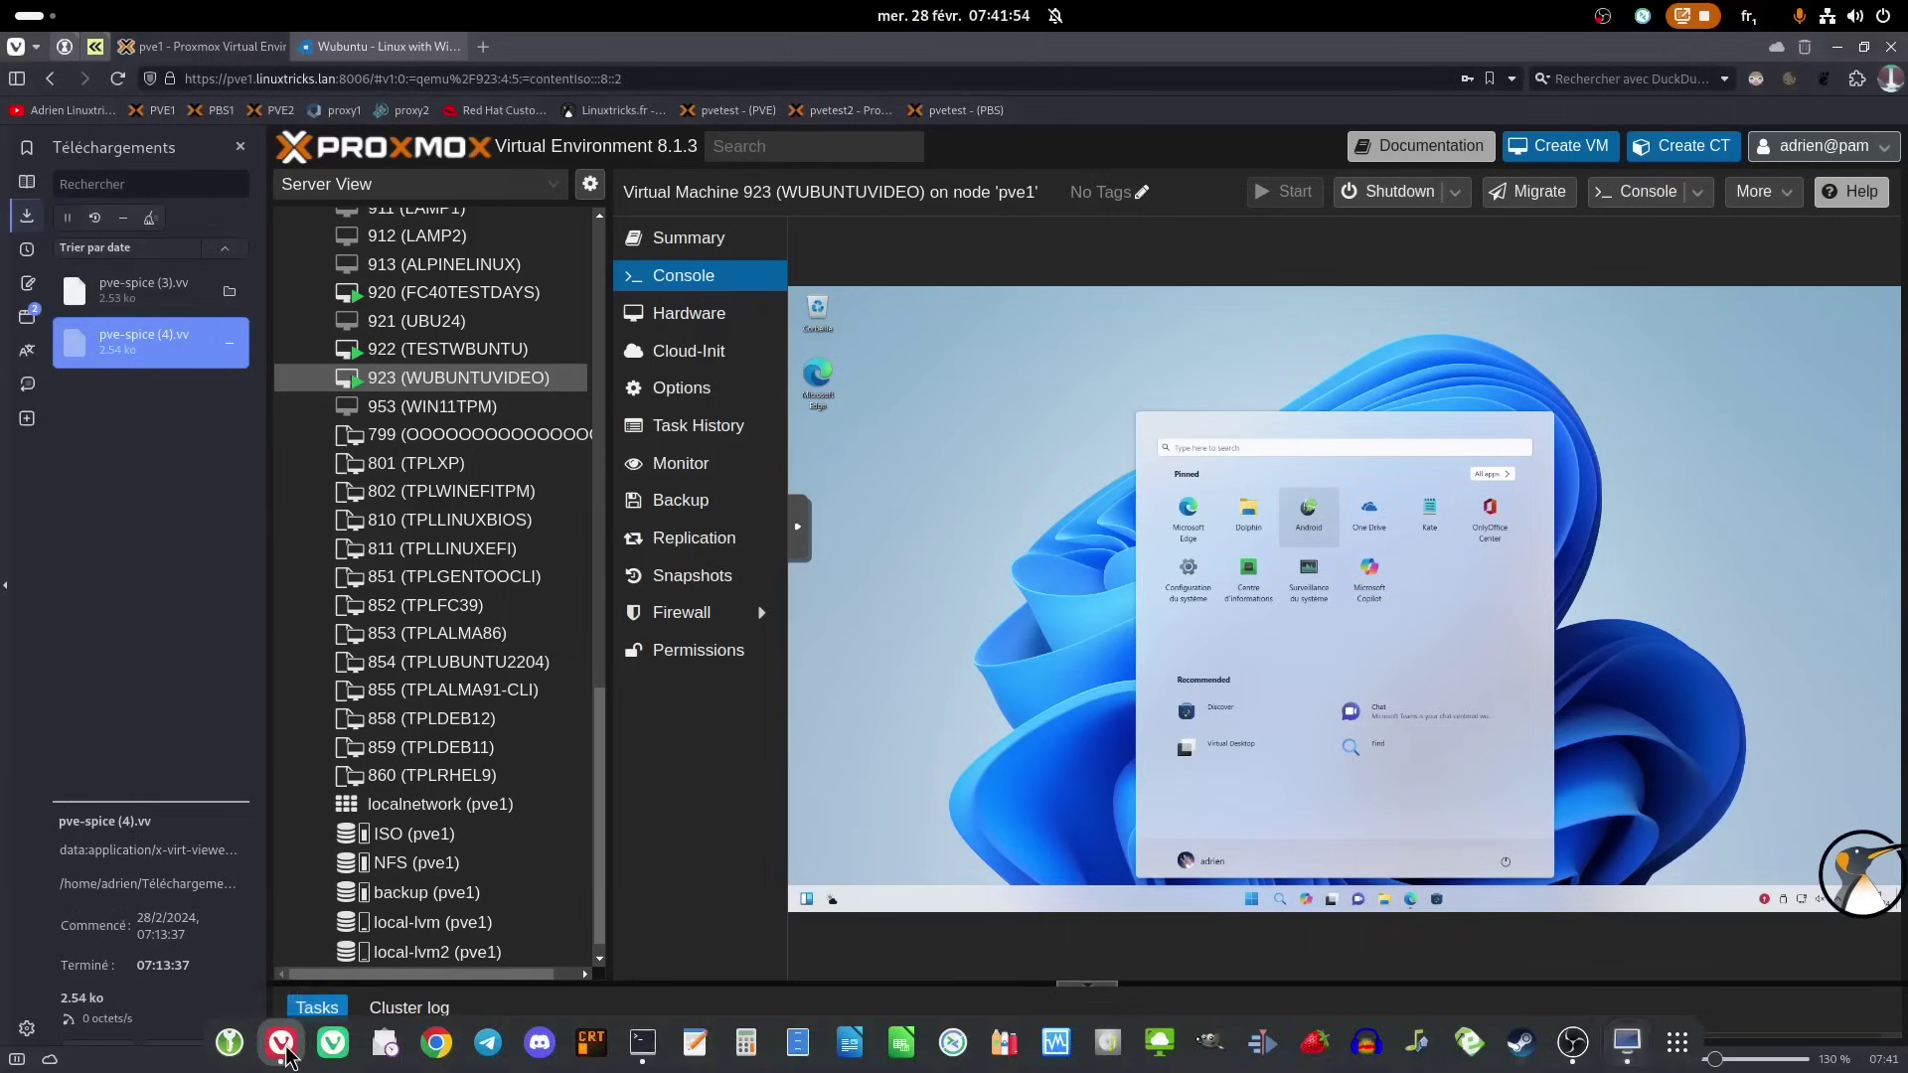
pyautogui.click(397, 349)
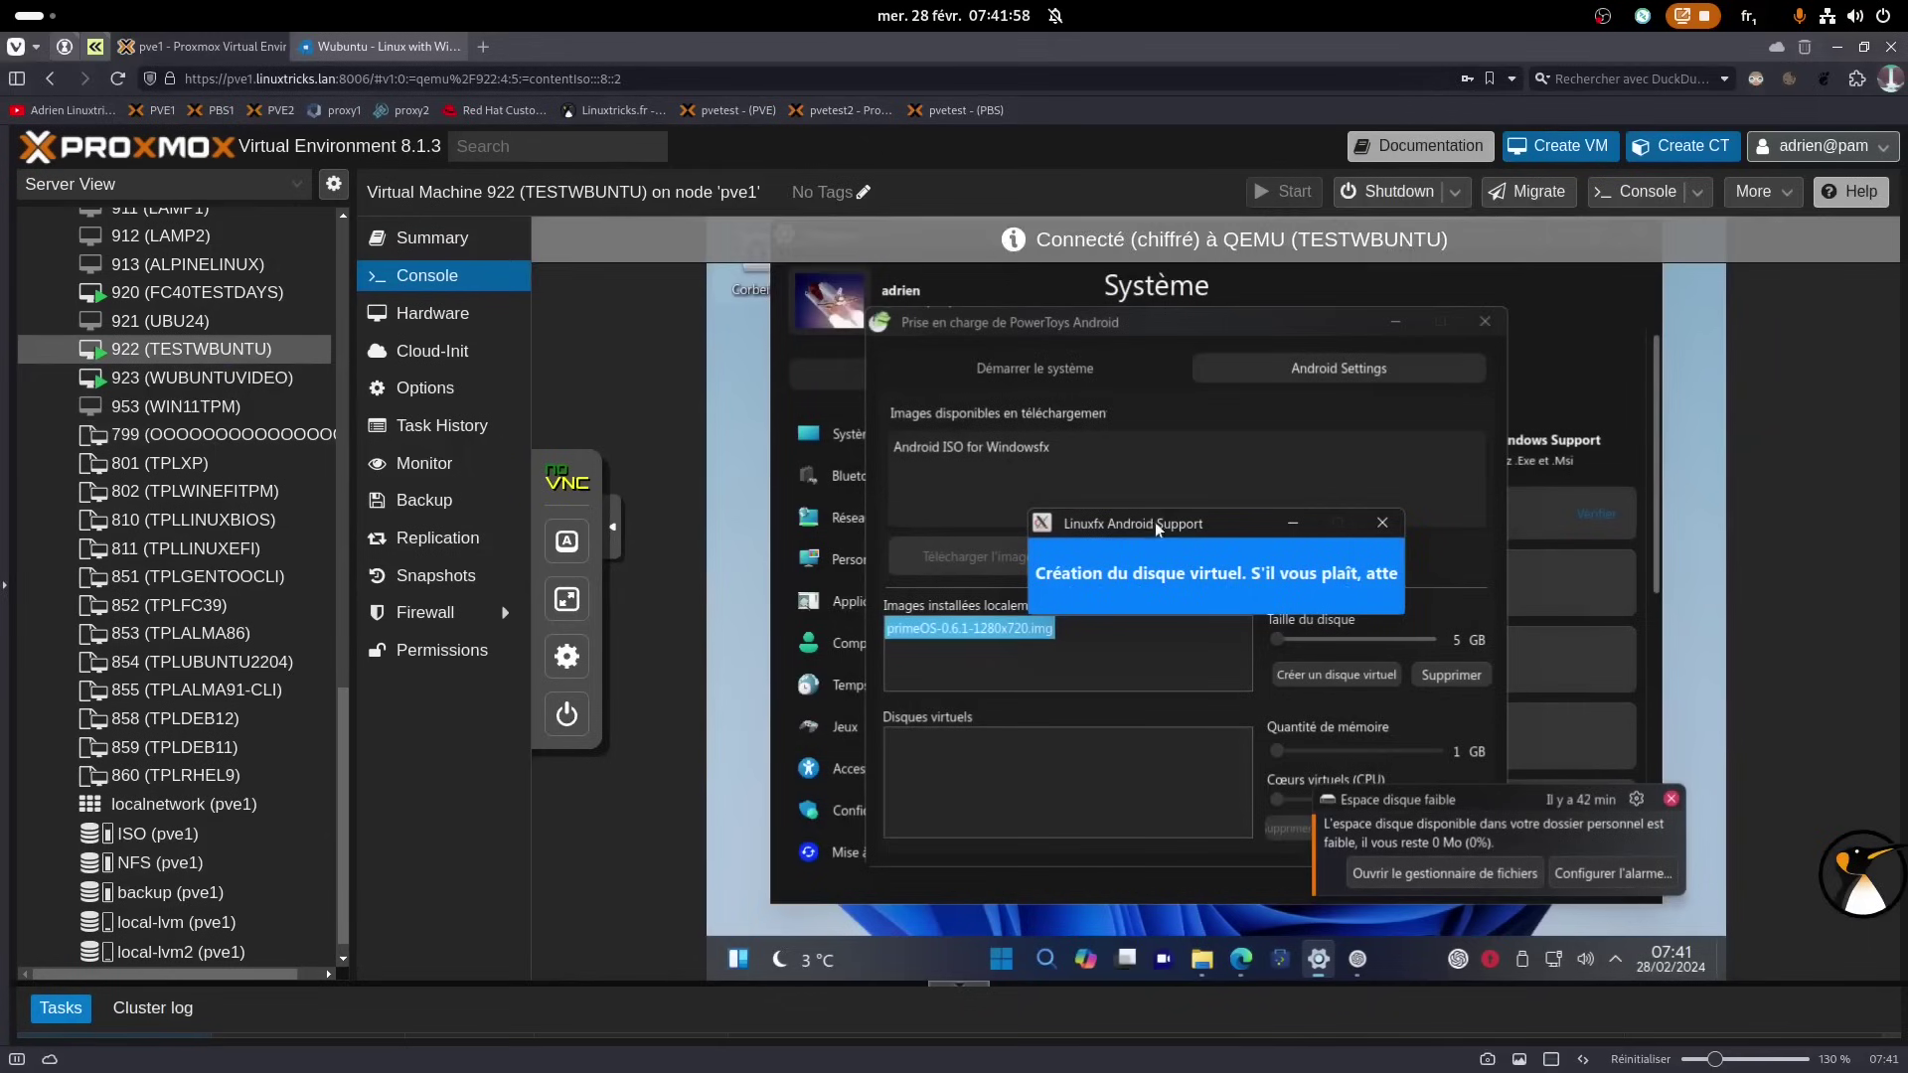
pyautogui.moveTo(1331, 531); pyautogui.dragTo(1534, 513)
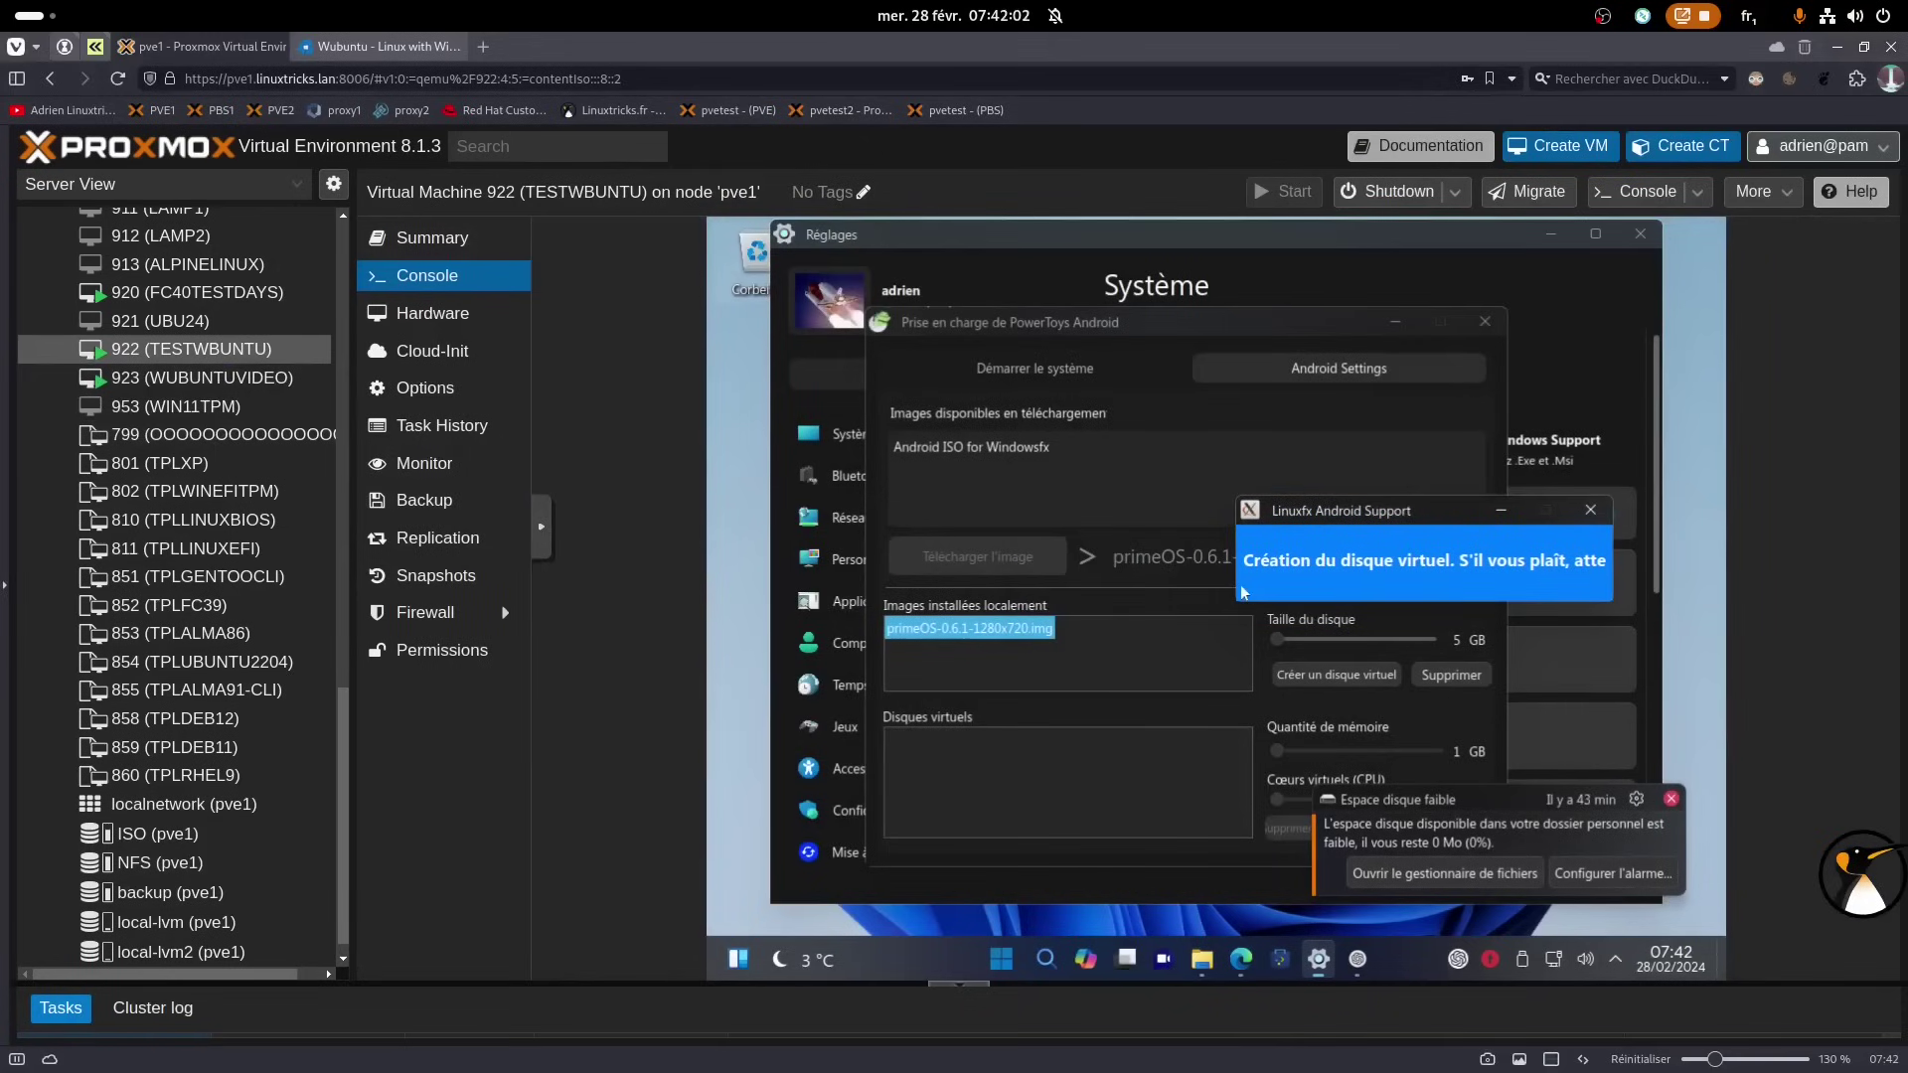
pyautogui.moveTo(1360, 514); pyautogui.dragTo(1381, 389)
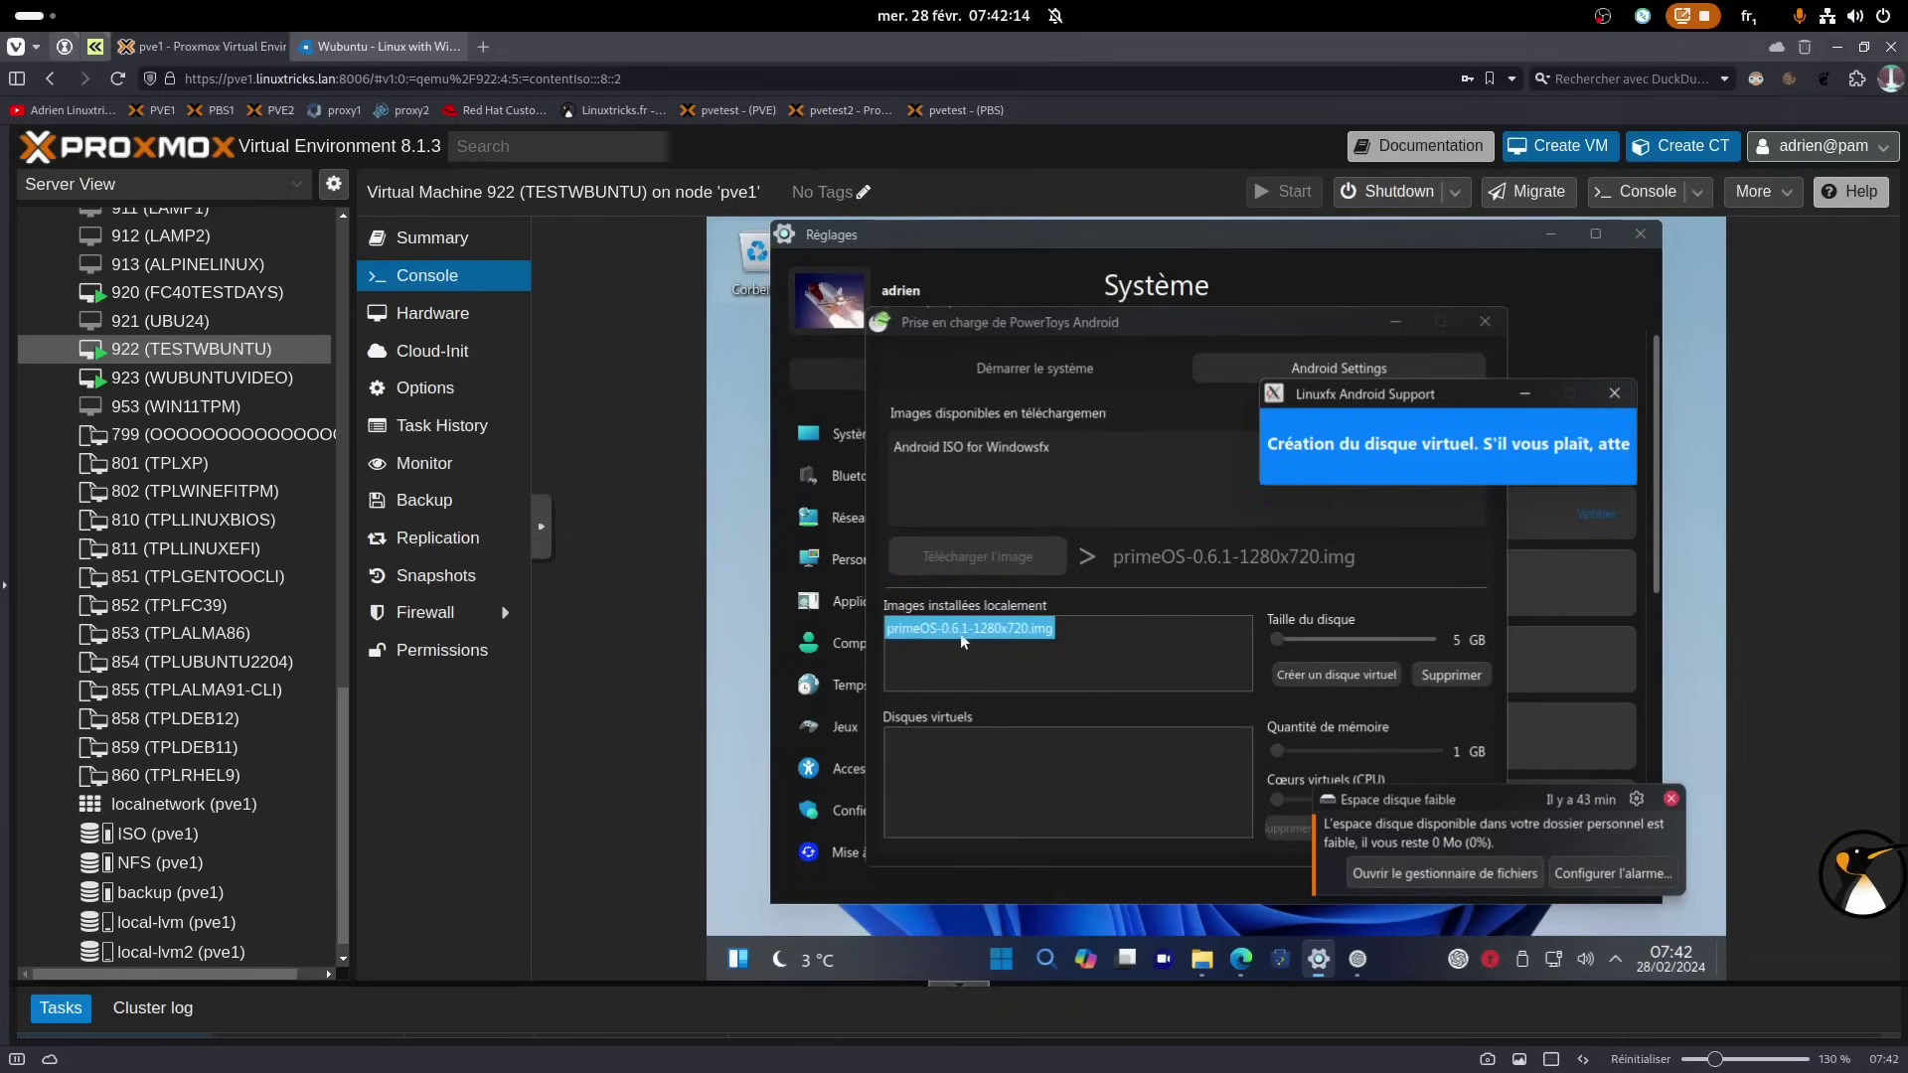
pyautogui.moveTo(795, 1053)
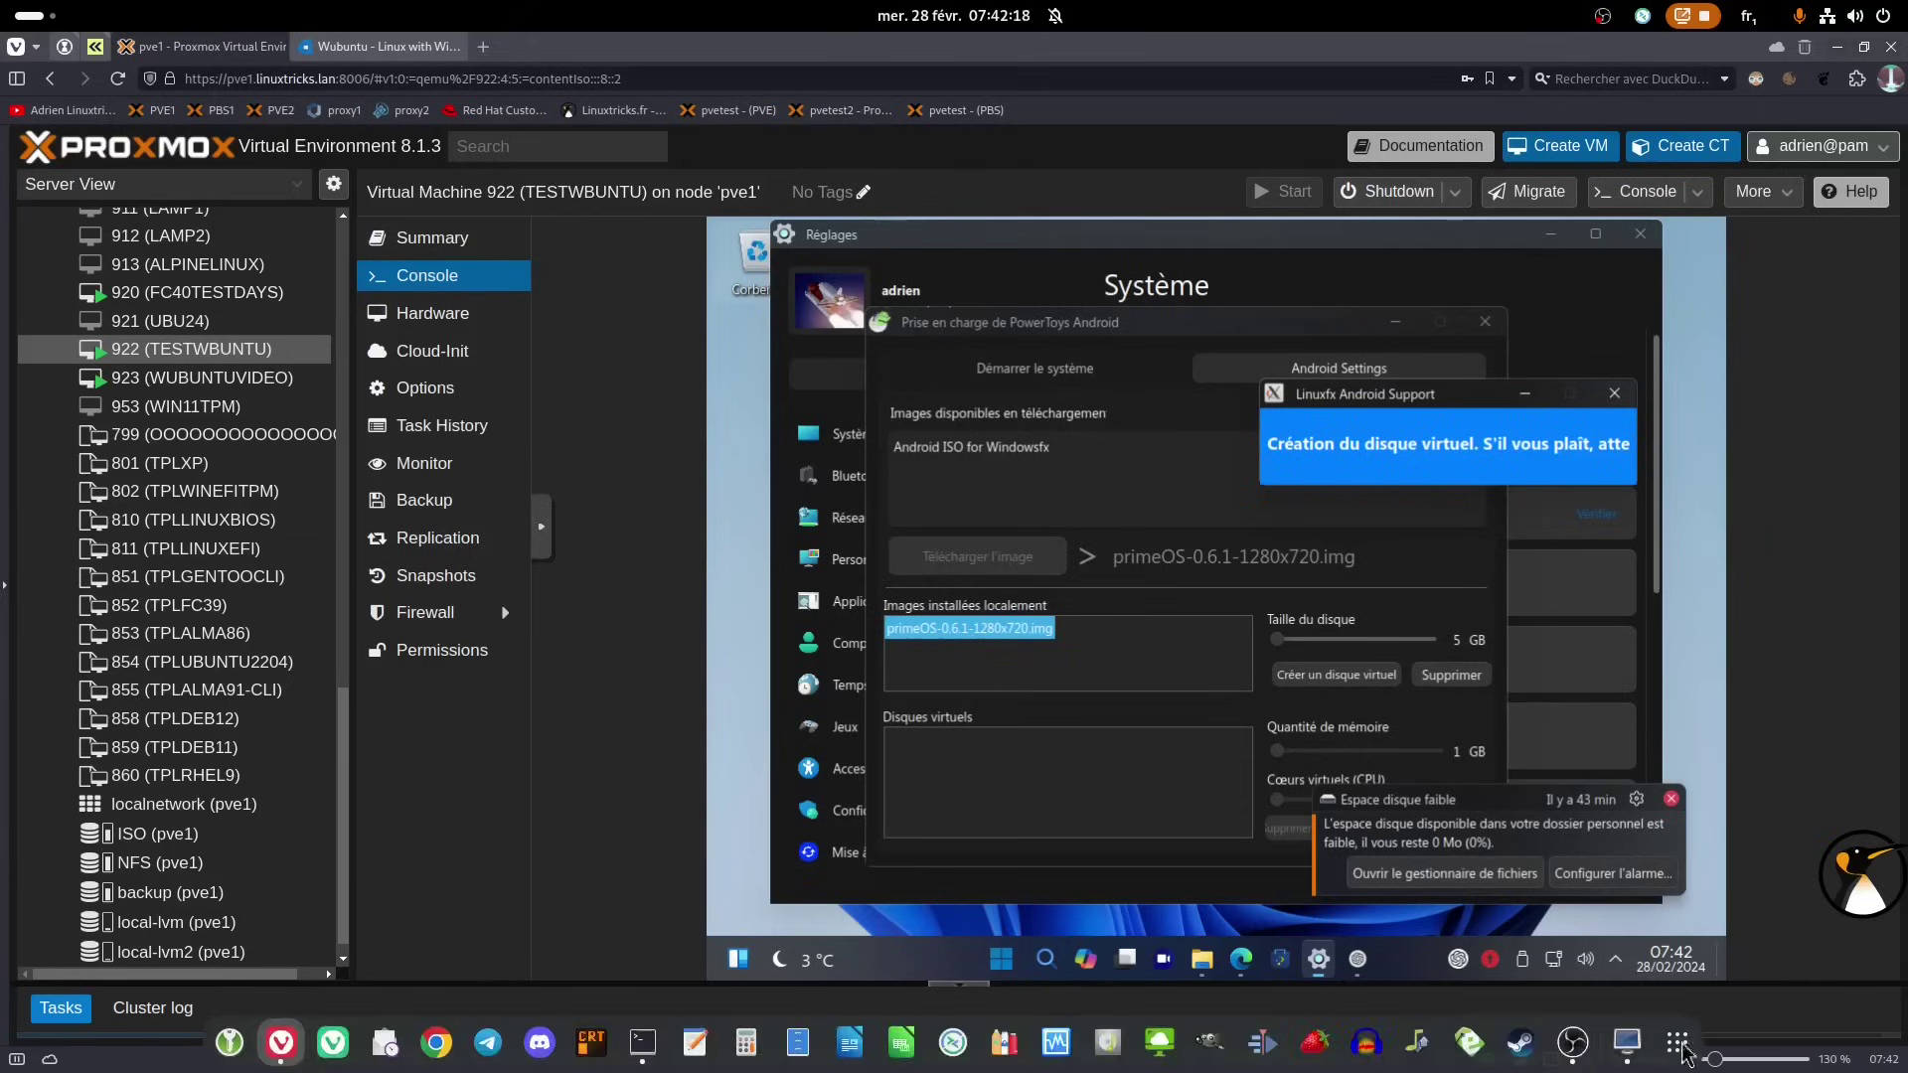
pyautogui.click(1627, 1043)
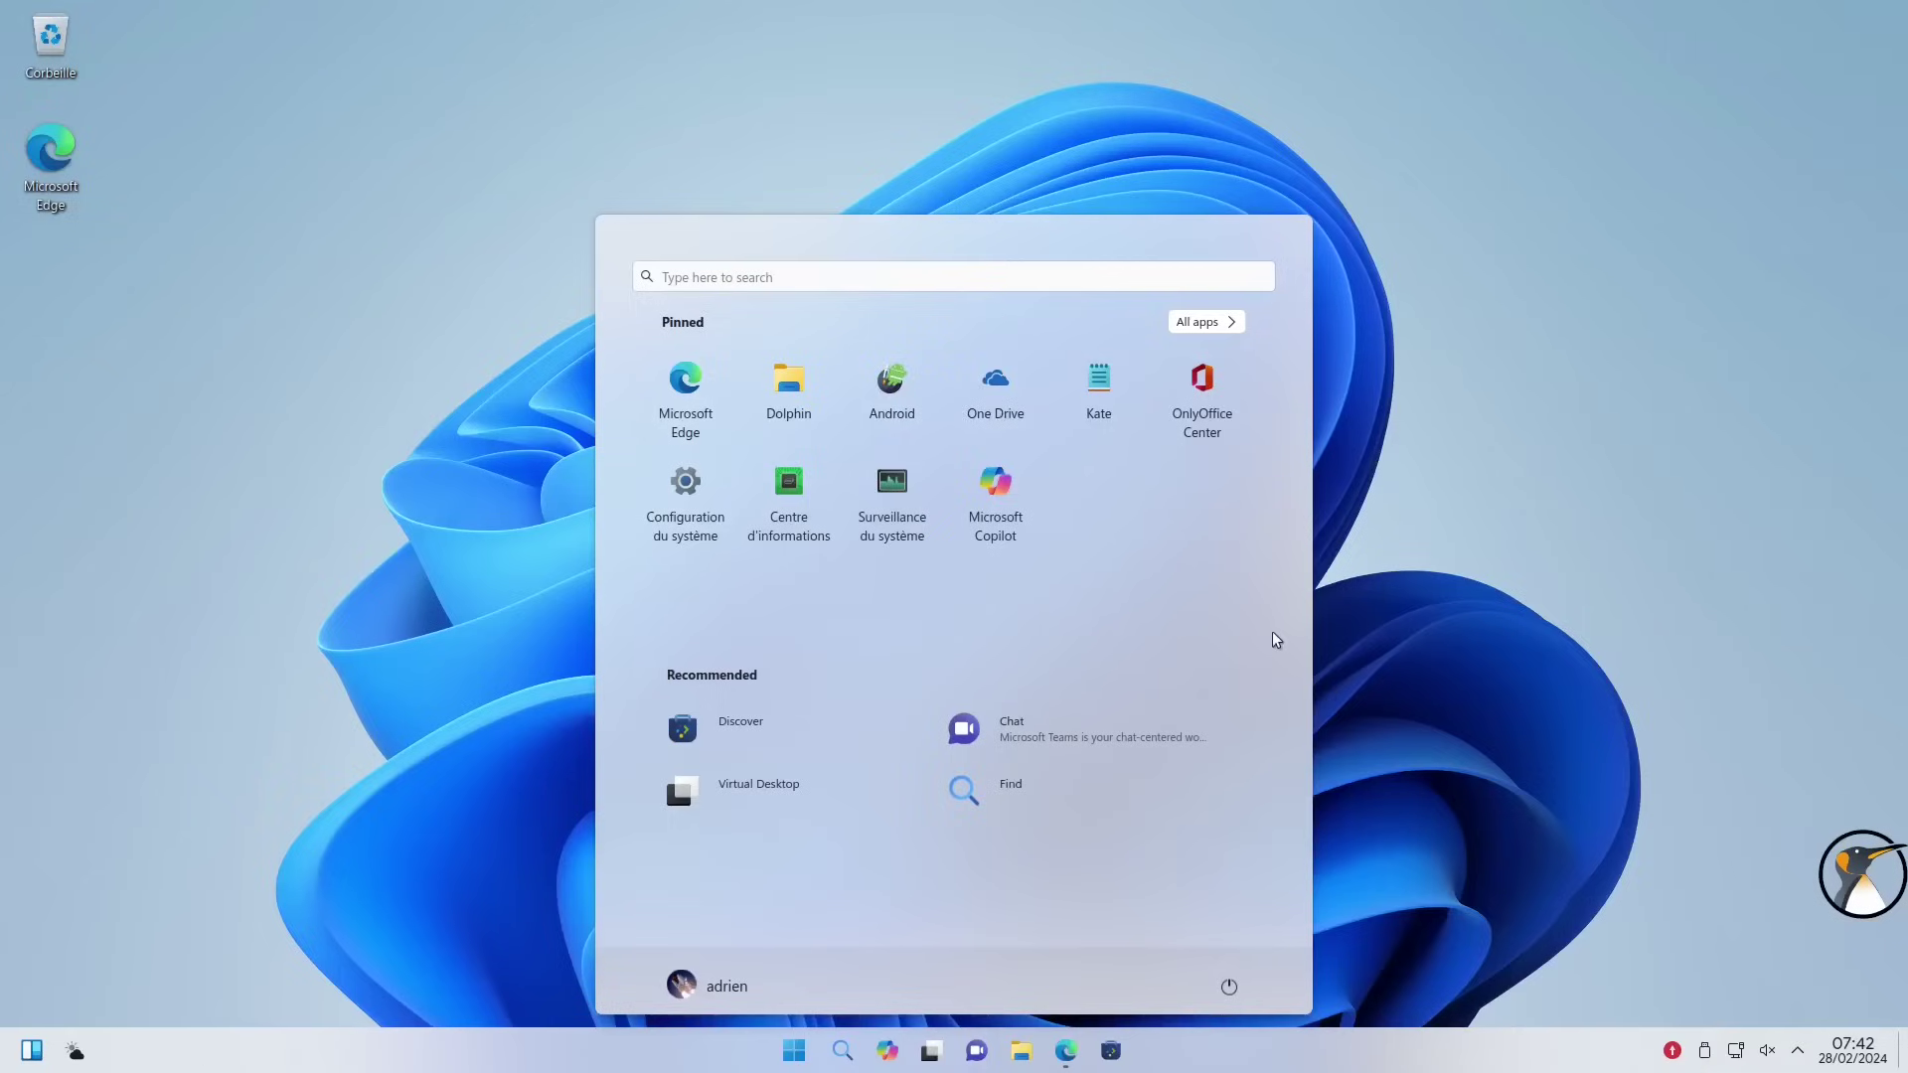
# Launch One Drive from the pinned applications, view its setup window and close it
pyautogui.click(990, 389)
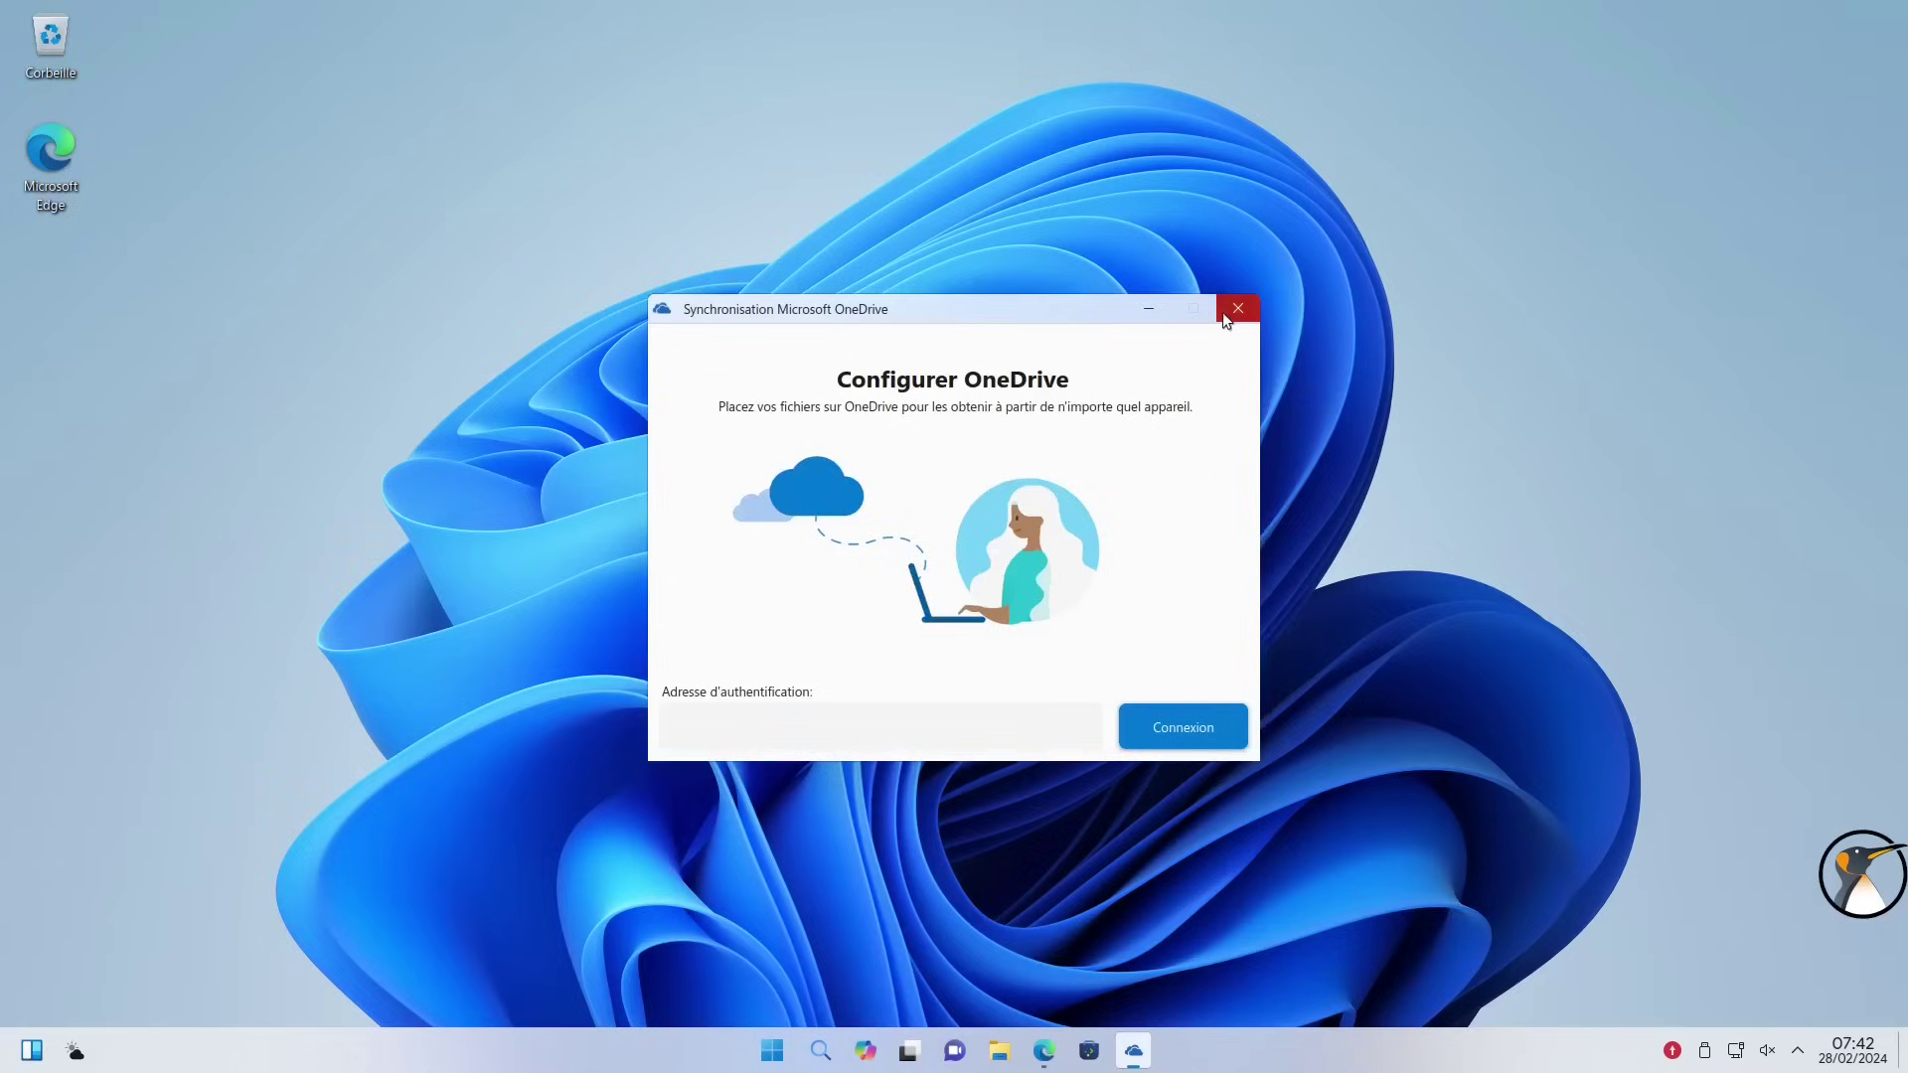
pyautogui.click(1222, 312)
# Launch OnlyOffice Center, create a blank text document to view the editor, and close the program
pyautogui.click(793, 1050)
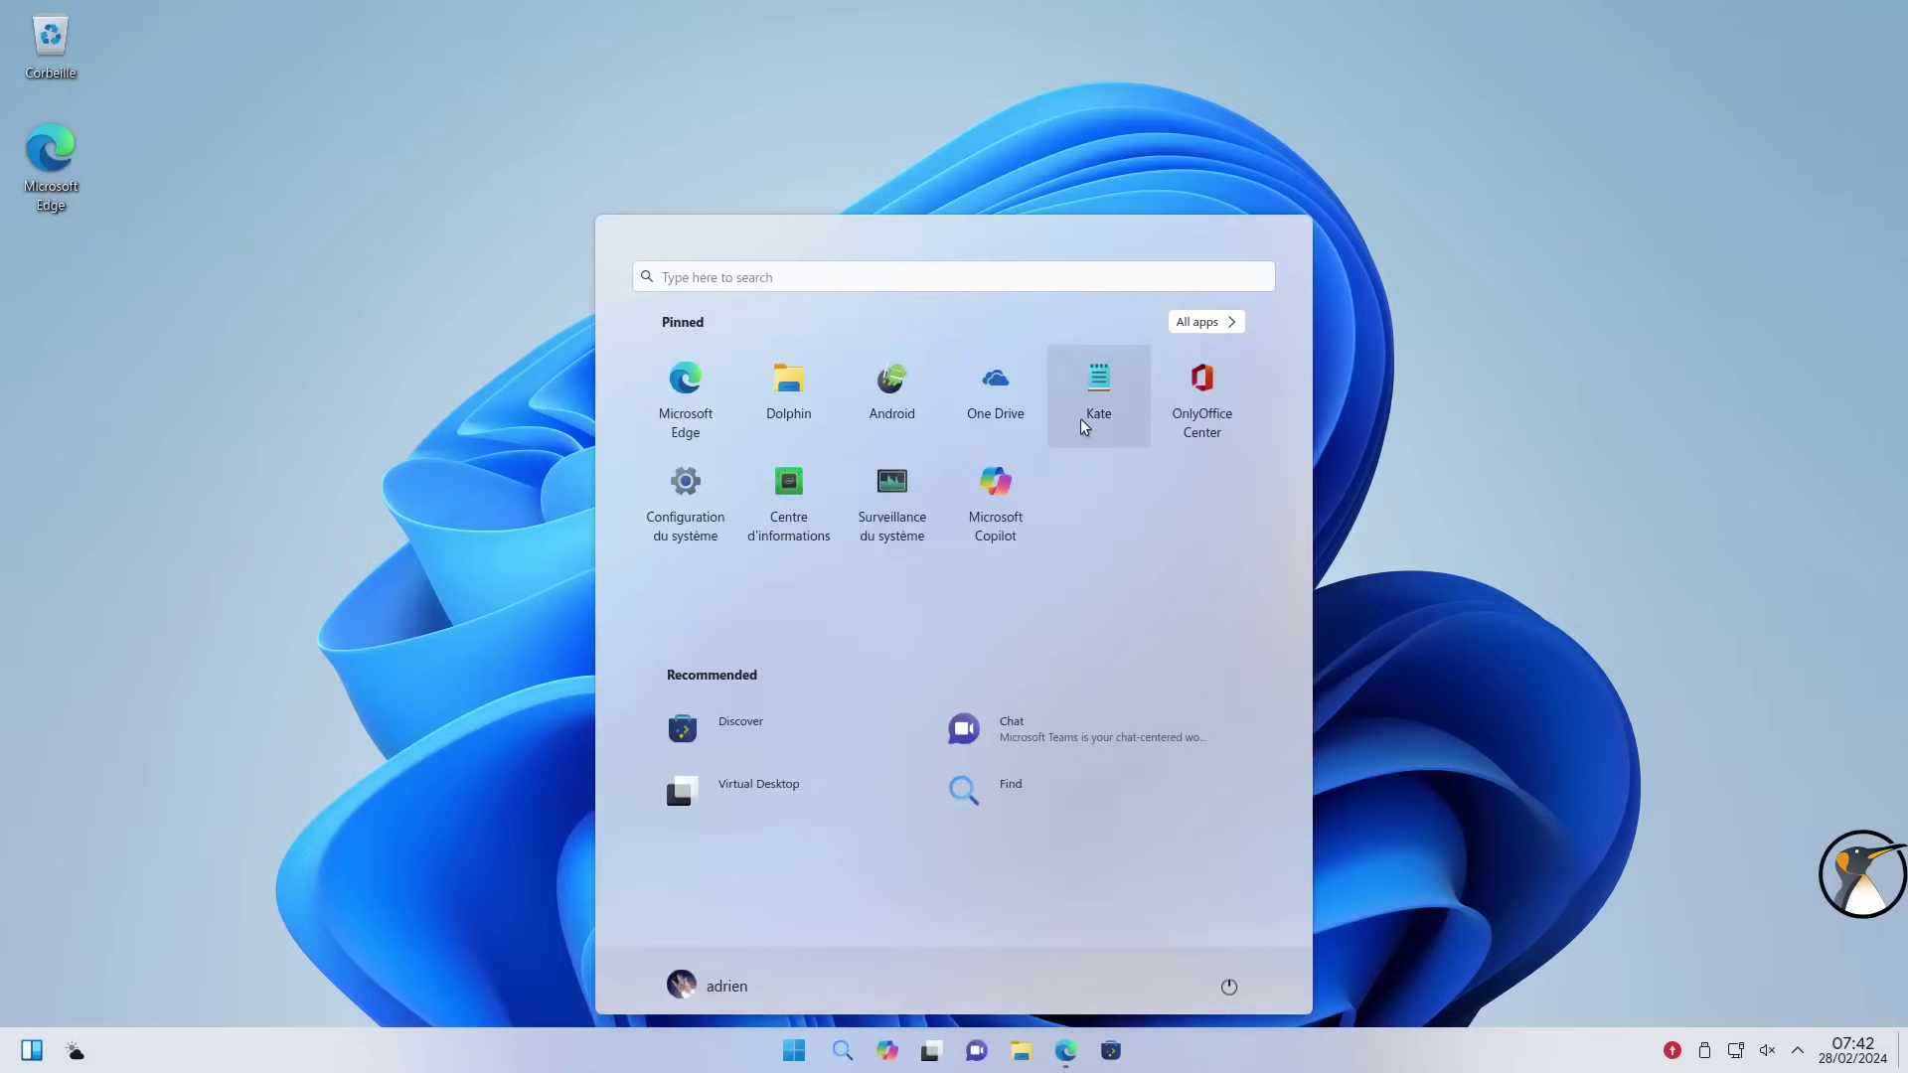
pyautogui.click(1179, 400)
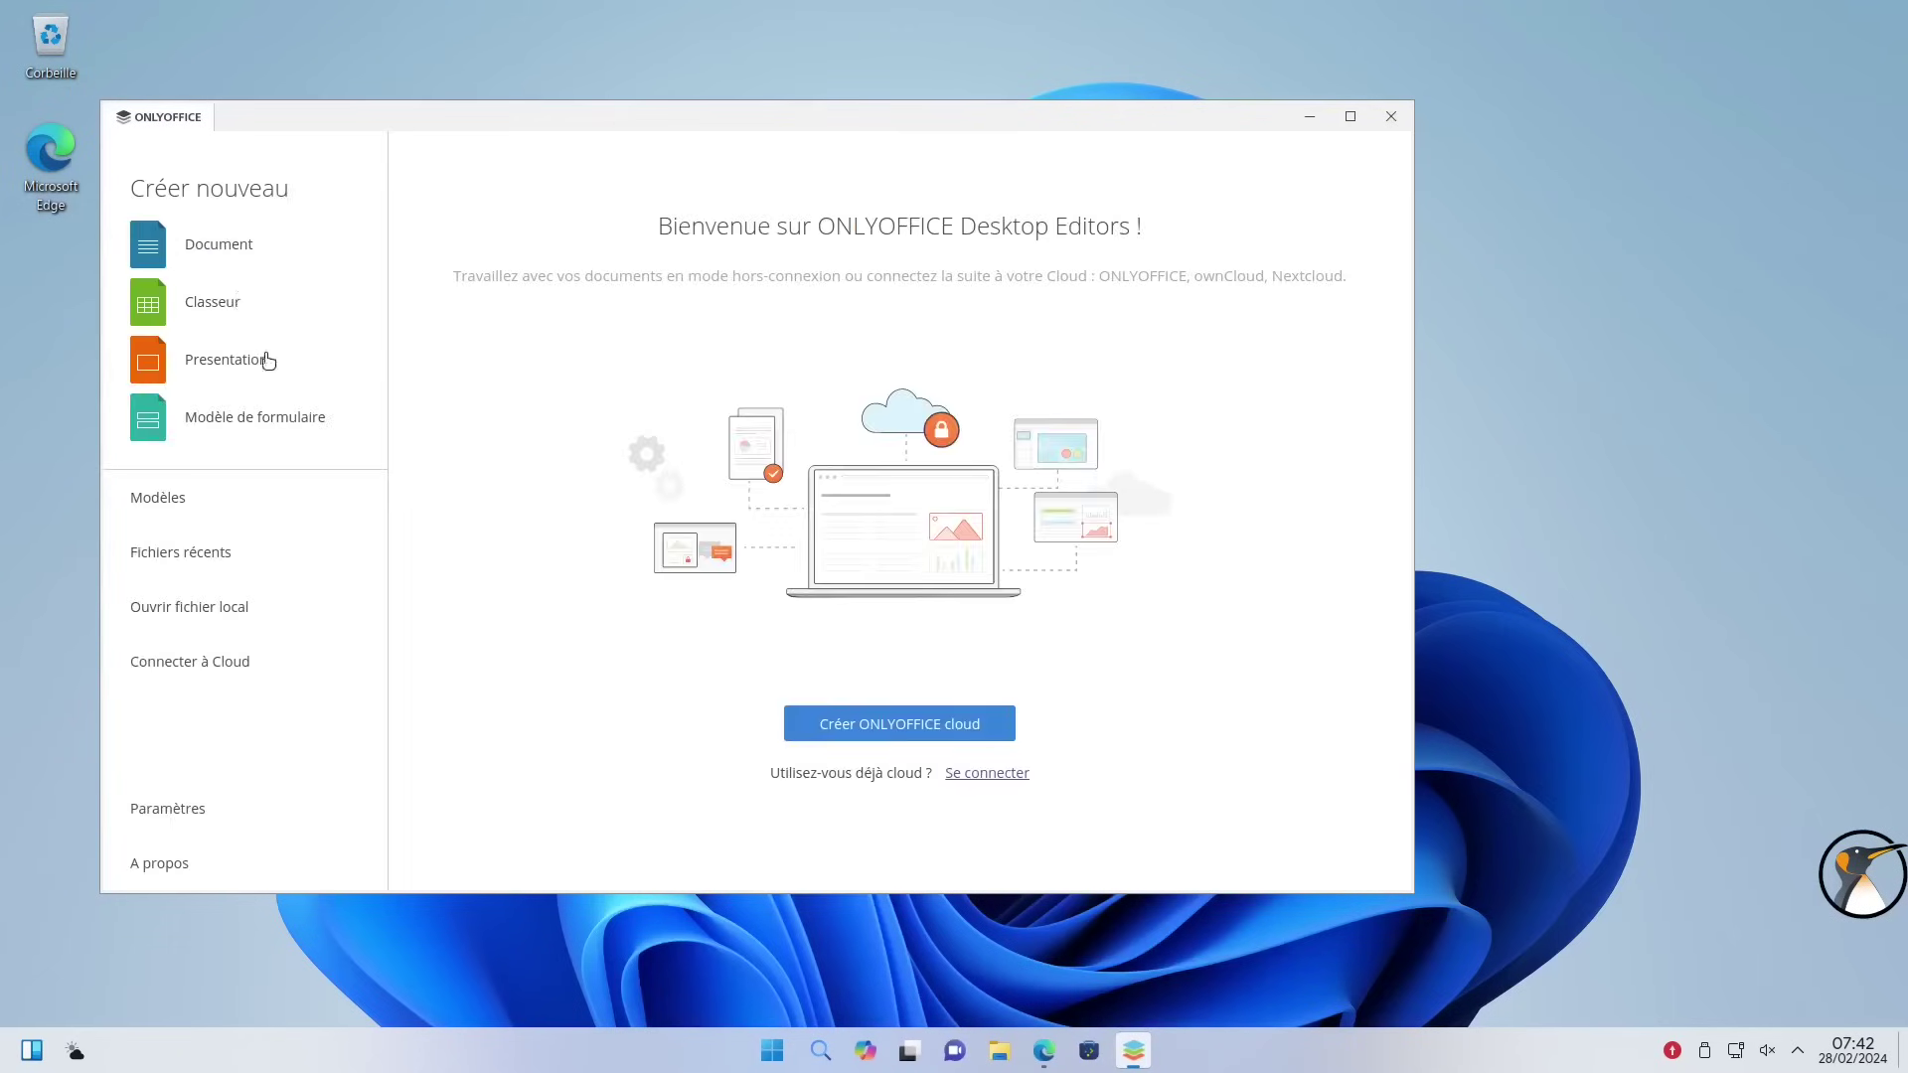
pyautogui.click(246, 264)
pyautogui.moveTo(1188, 116); pyautogui.dragTo(1304, 103)
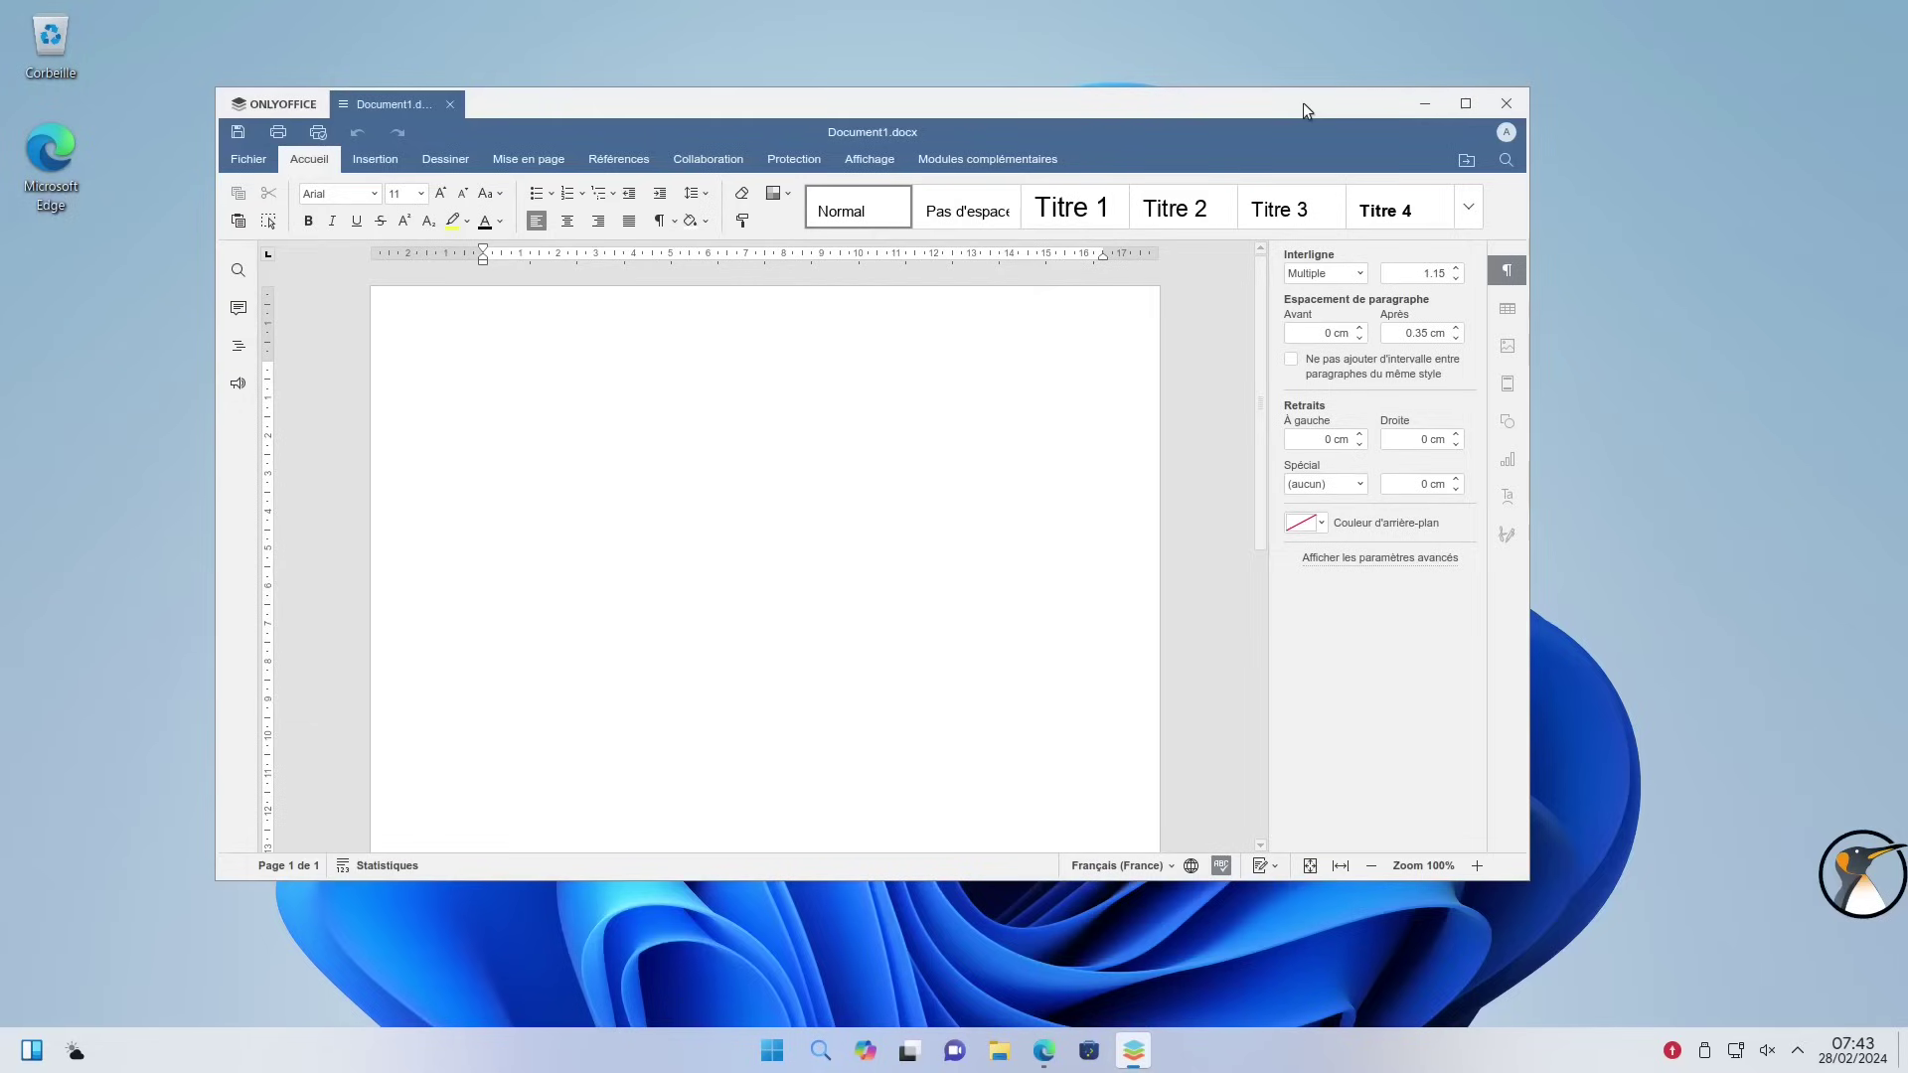
pyautogui.click(1501, 107)
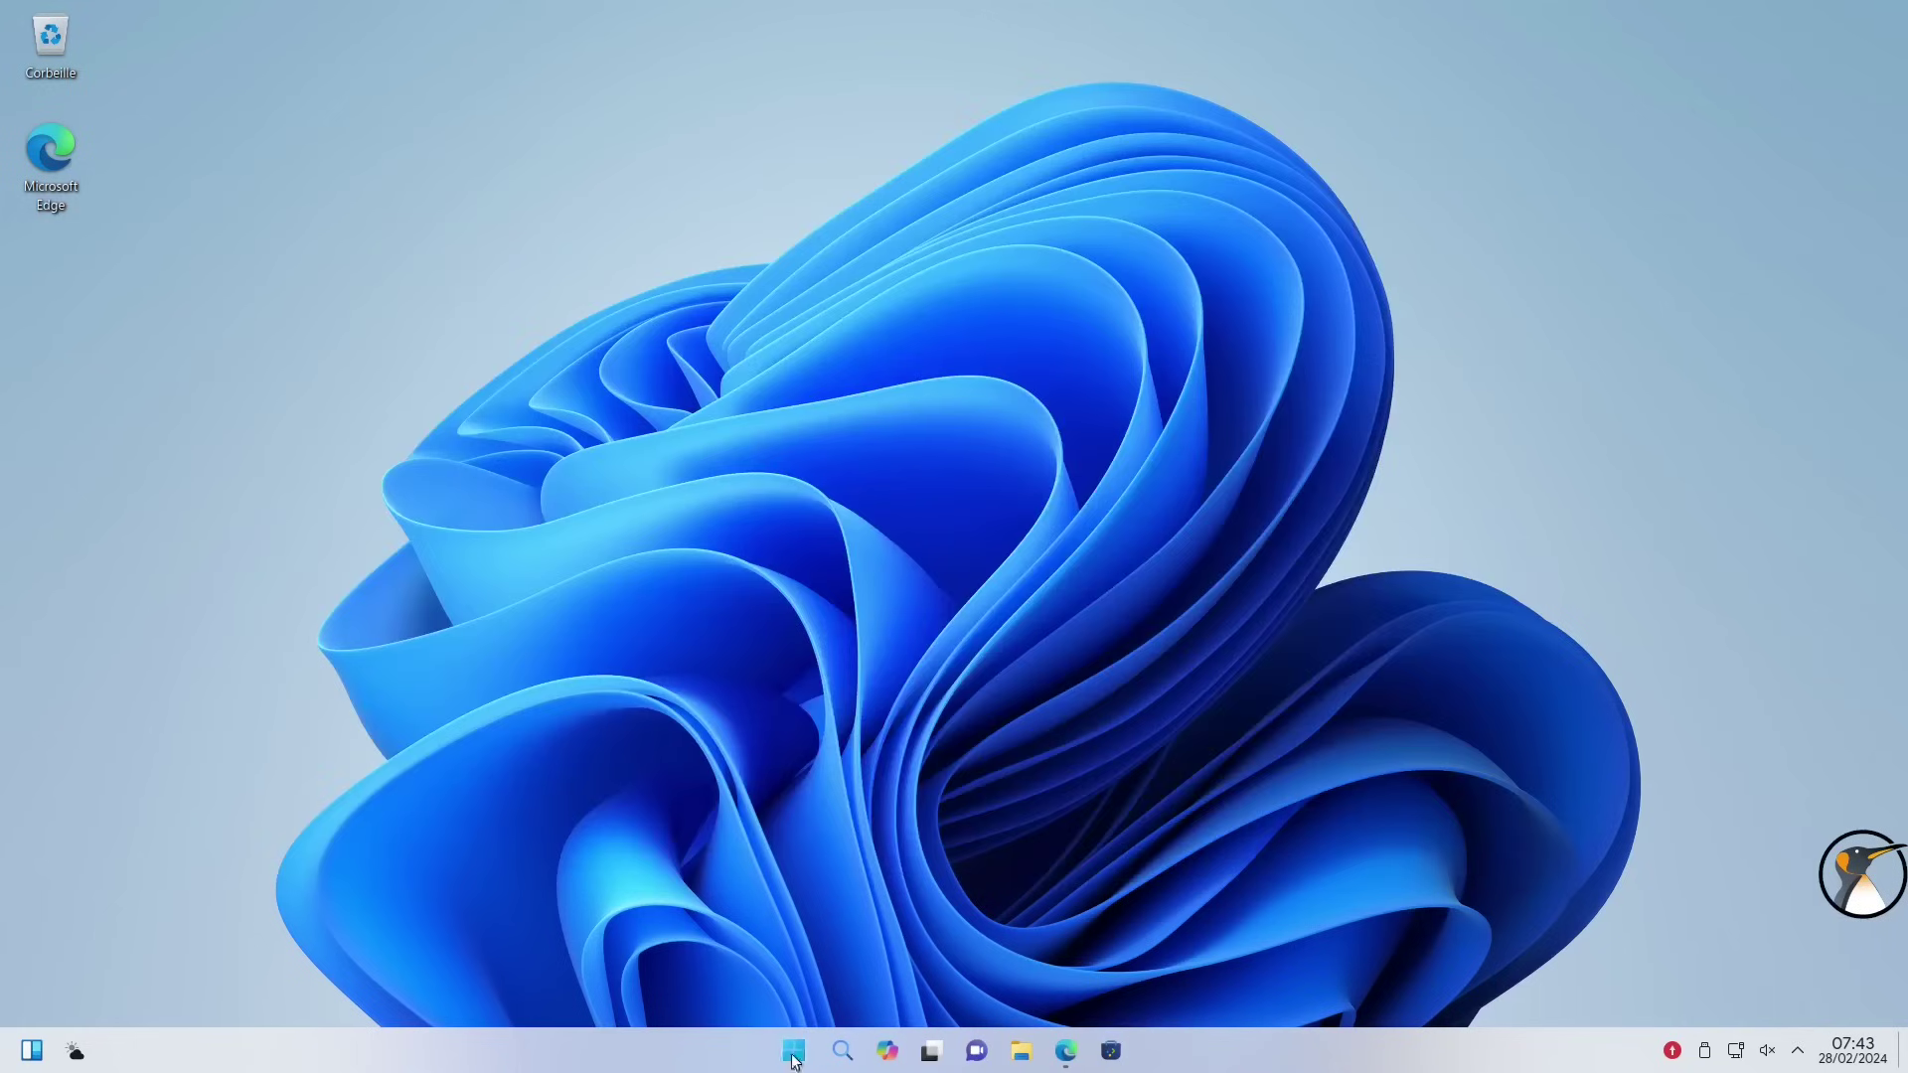
# Browse the start menu's complete application list and launch Microsoft Excel (online)
pyautogui.click(795, 1055)
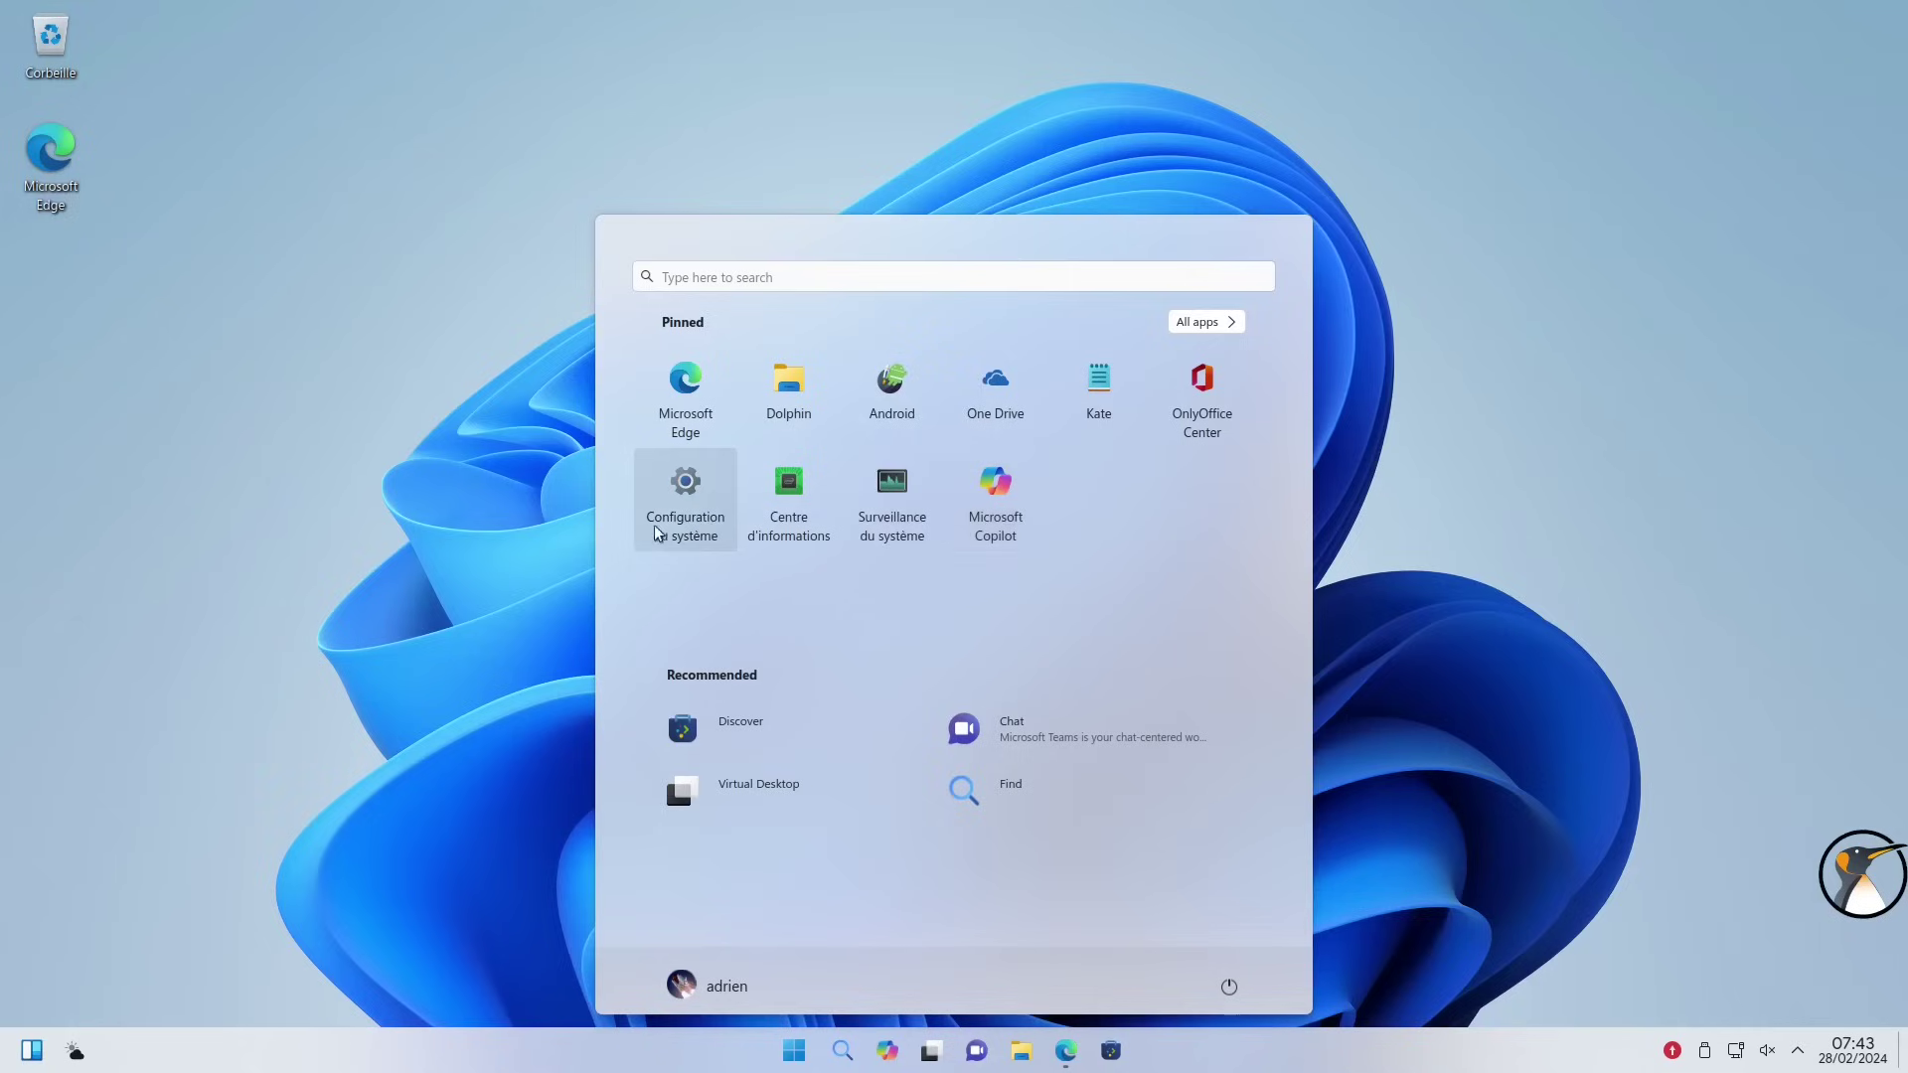
pyautogui.click(1228, 330)
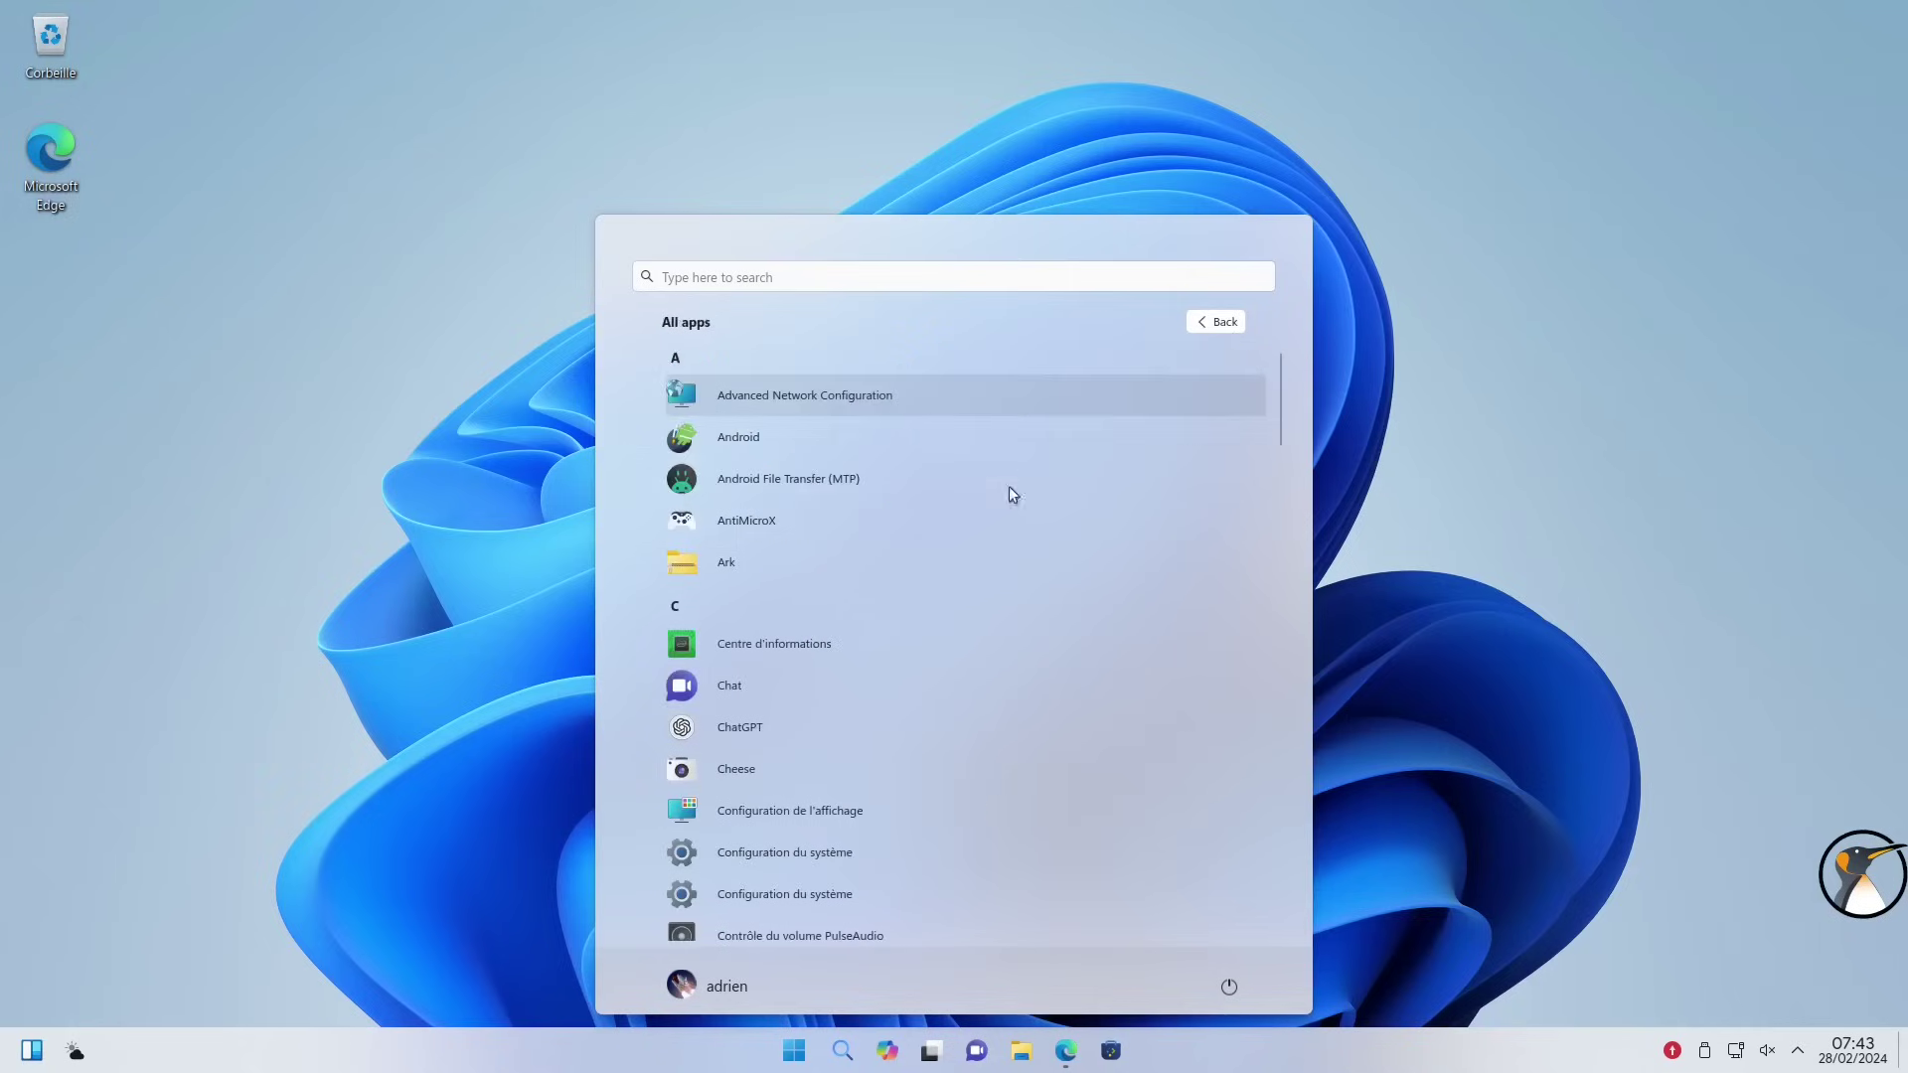
pyautogui.scroll(-2, 980, 503)
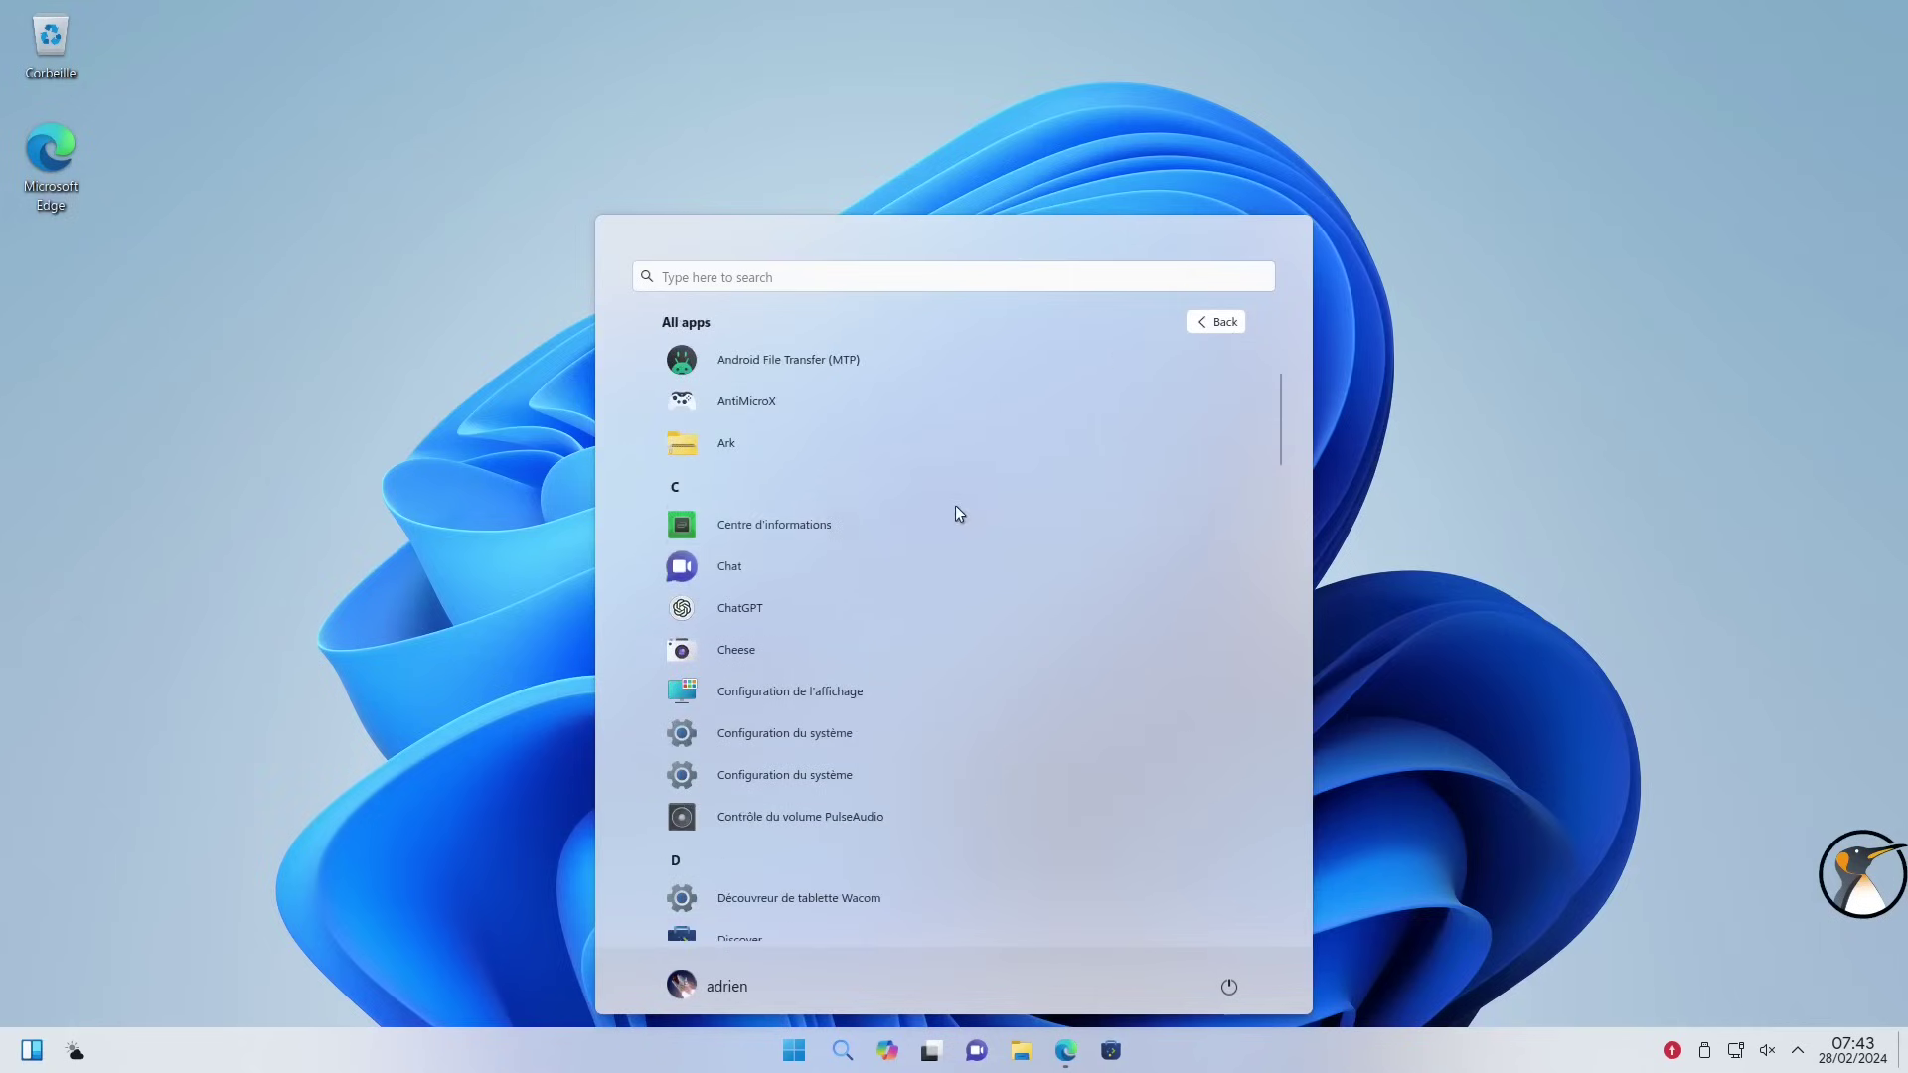
pyautogui.scroll(-2, 930, 410)
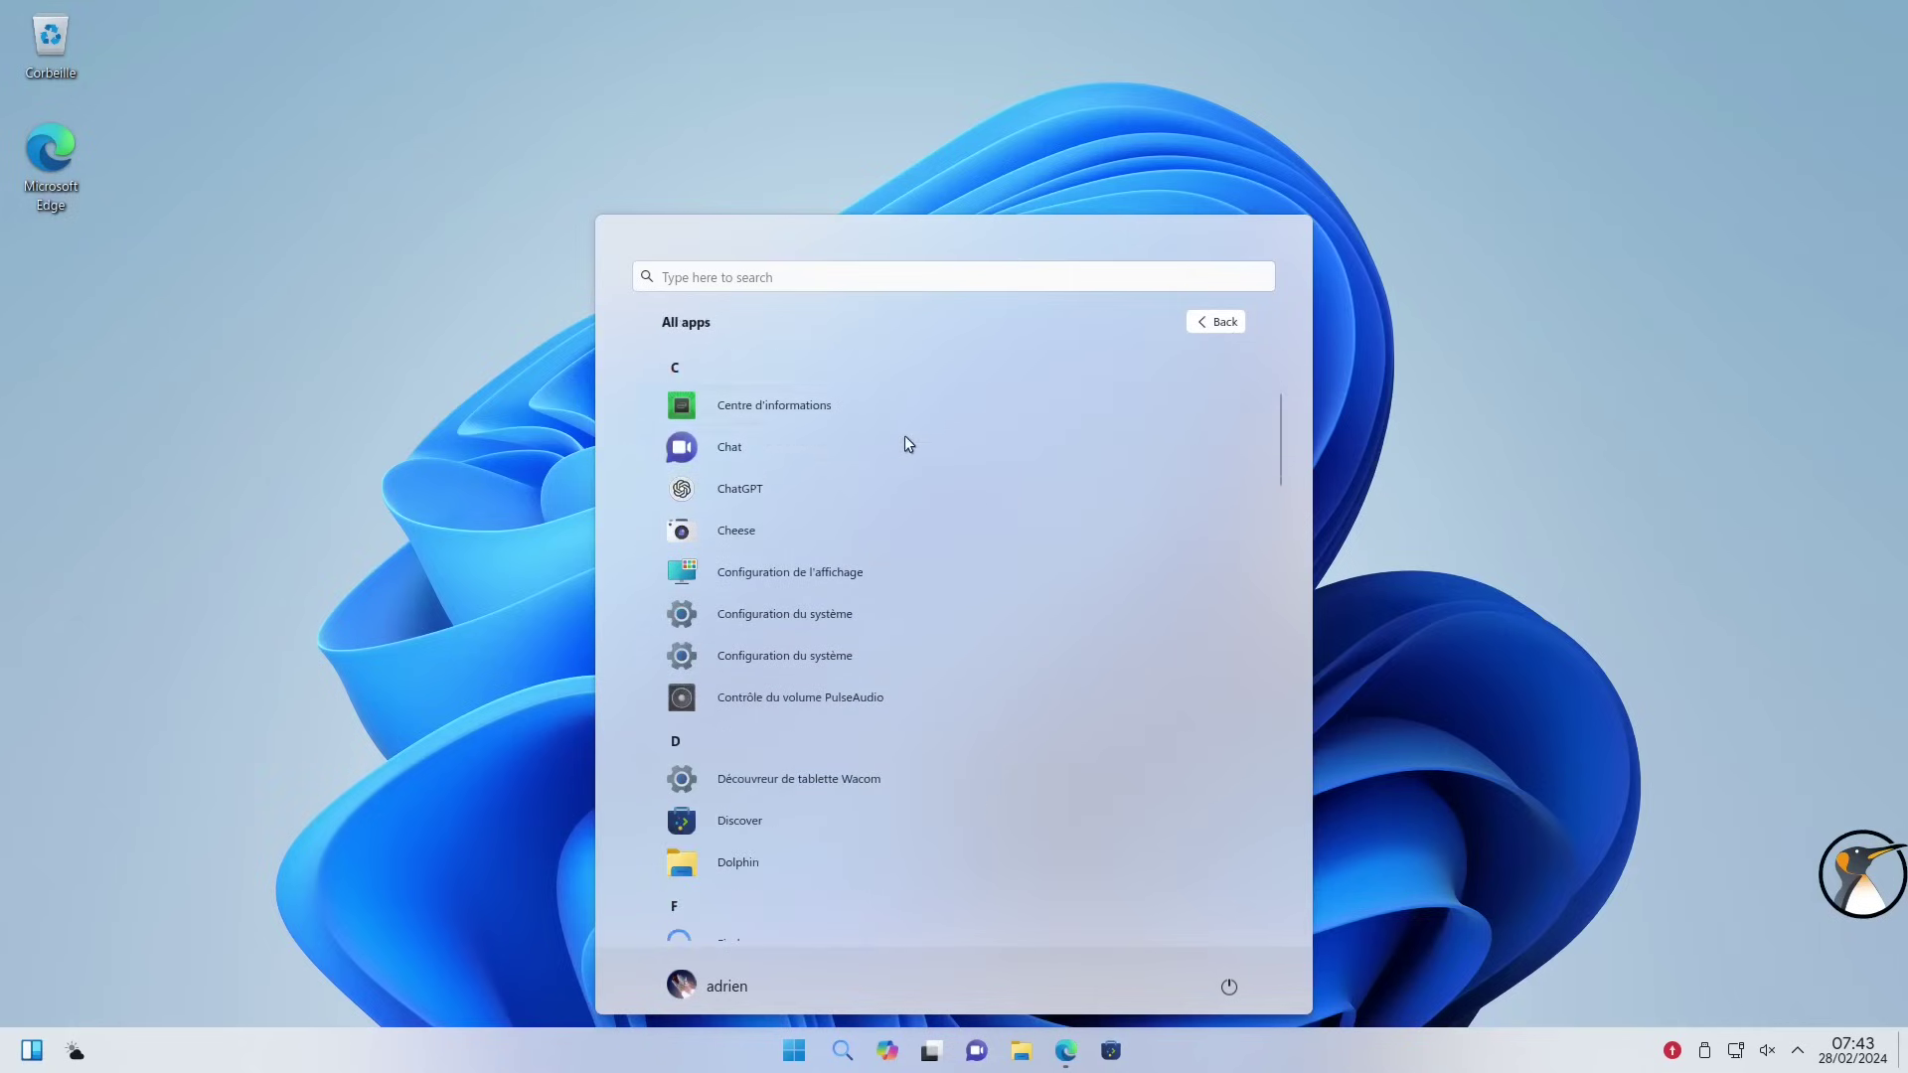
pyautogui.scroll(-8, 844, 488)
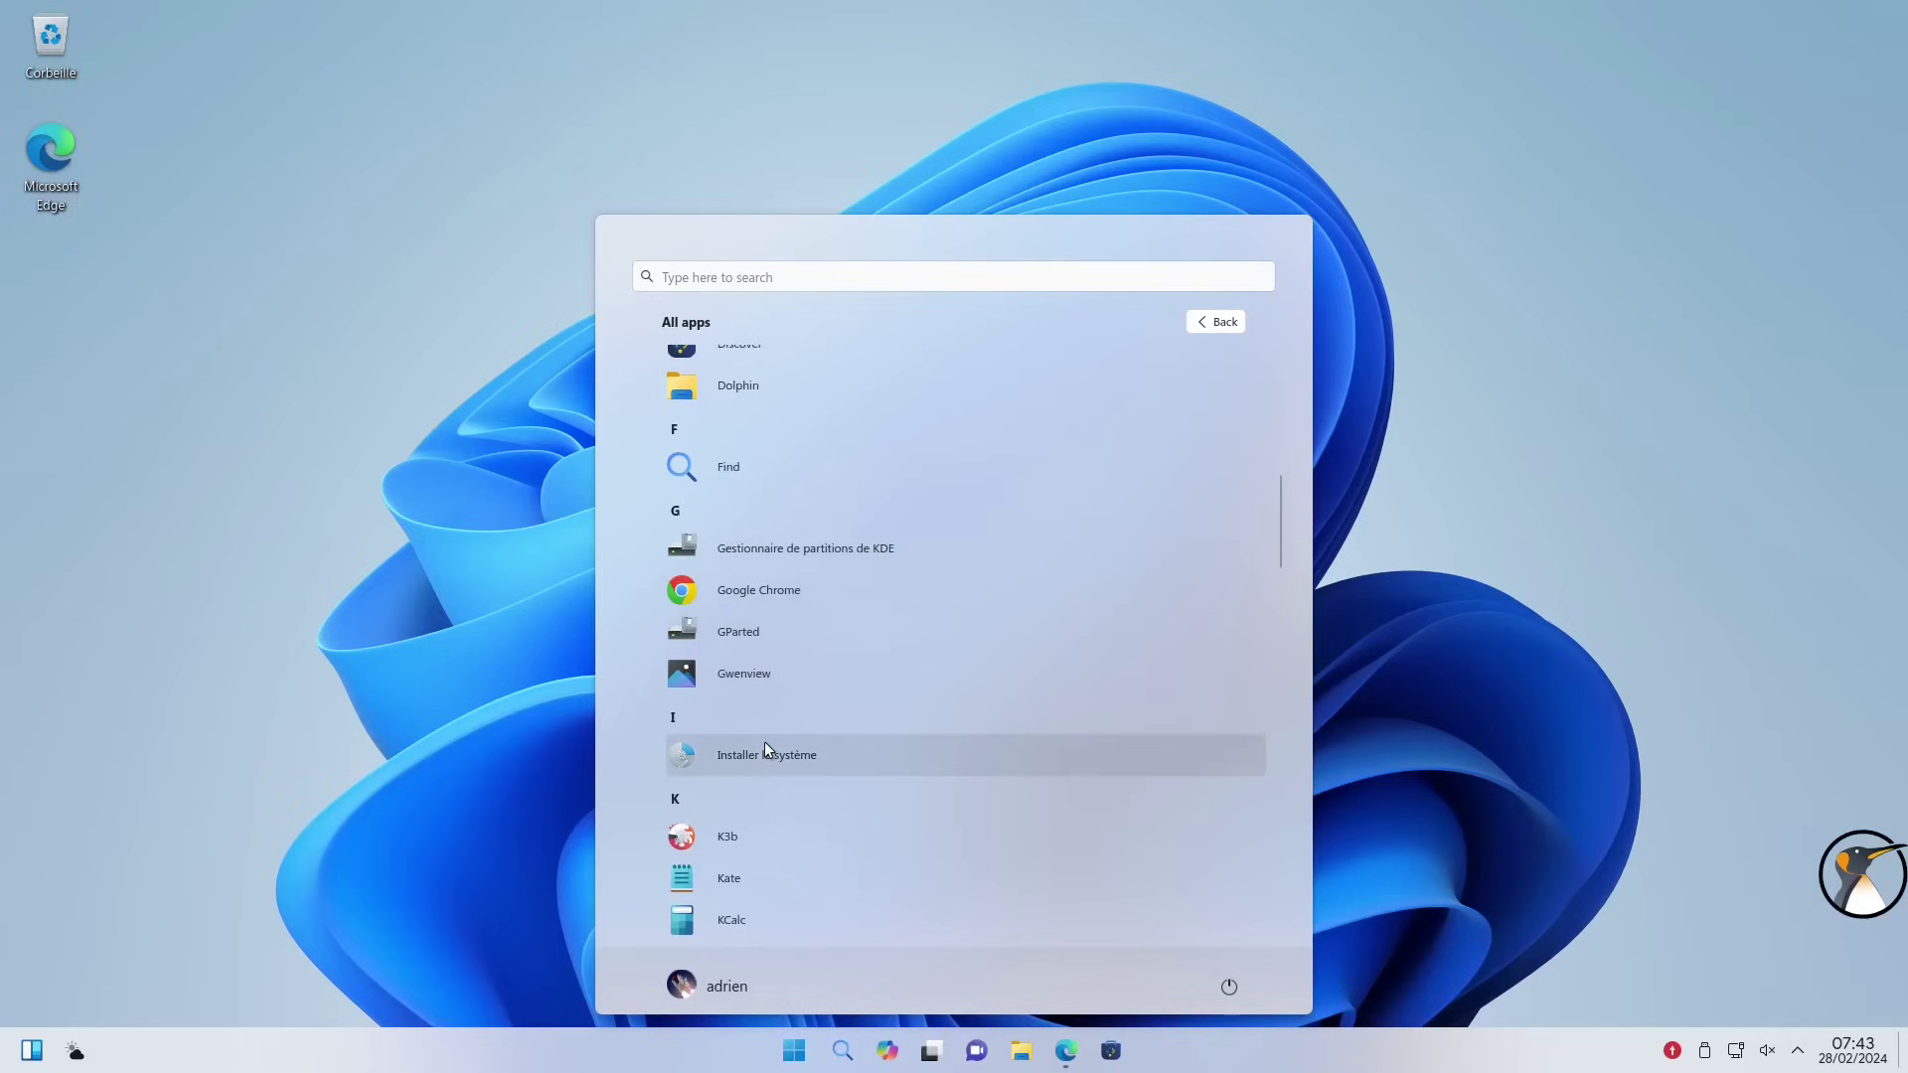
pyautogui.scroll(-3, 765, 741)
pyautogui.scroll(-1, 804, 697)
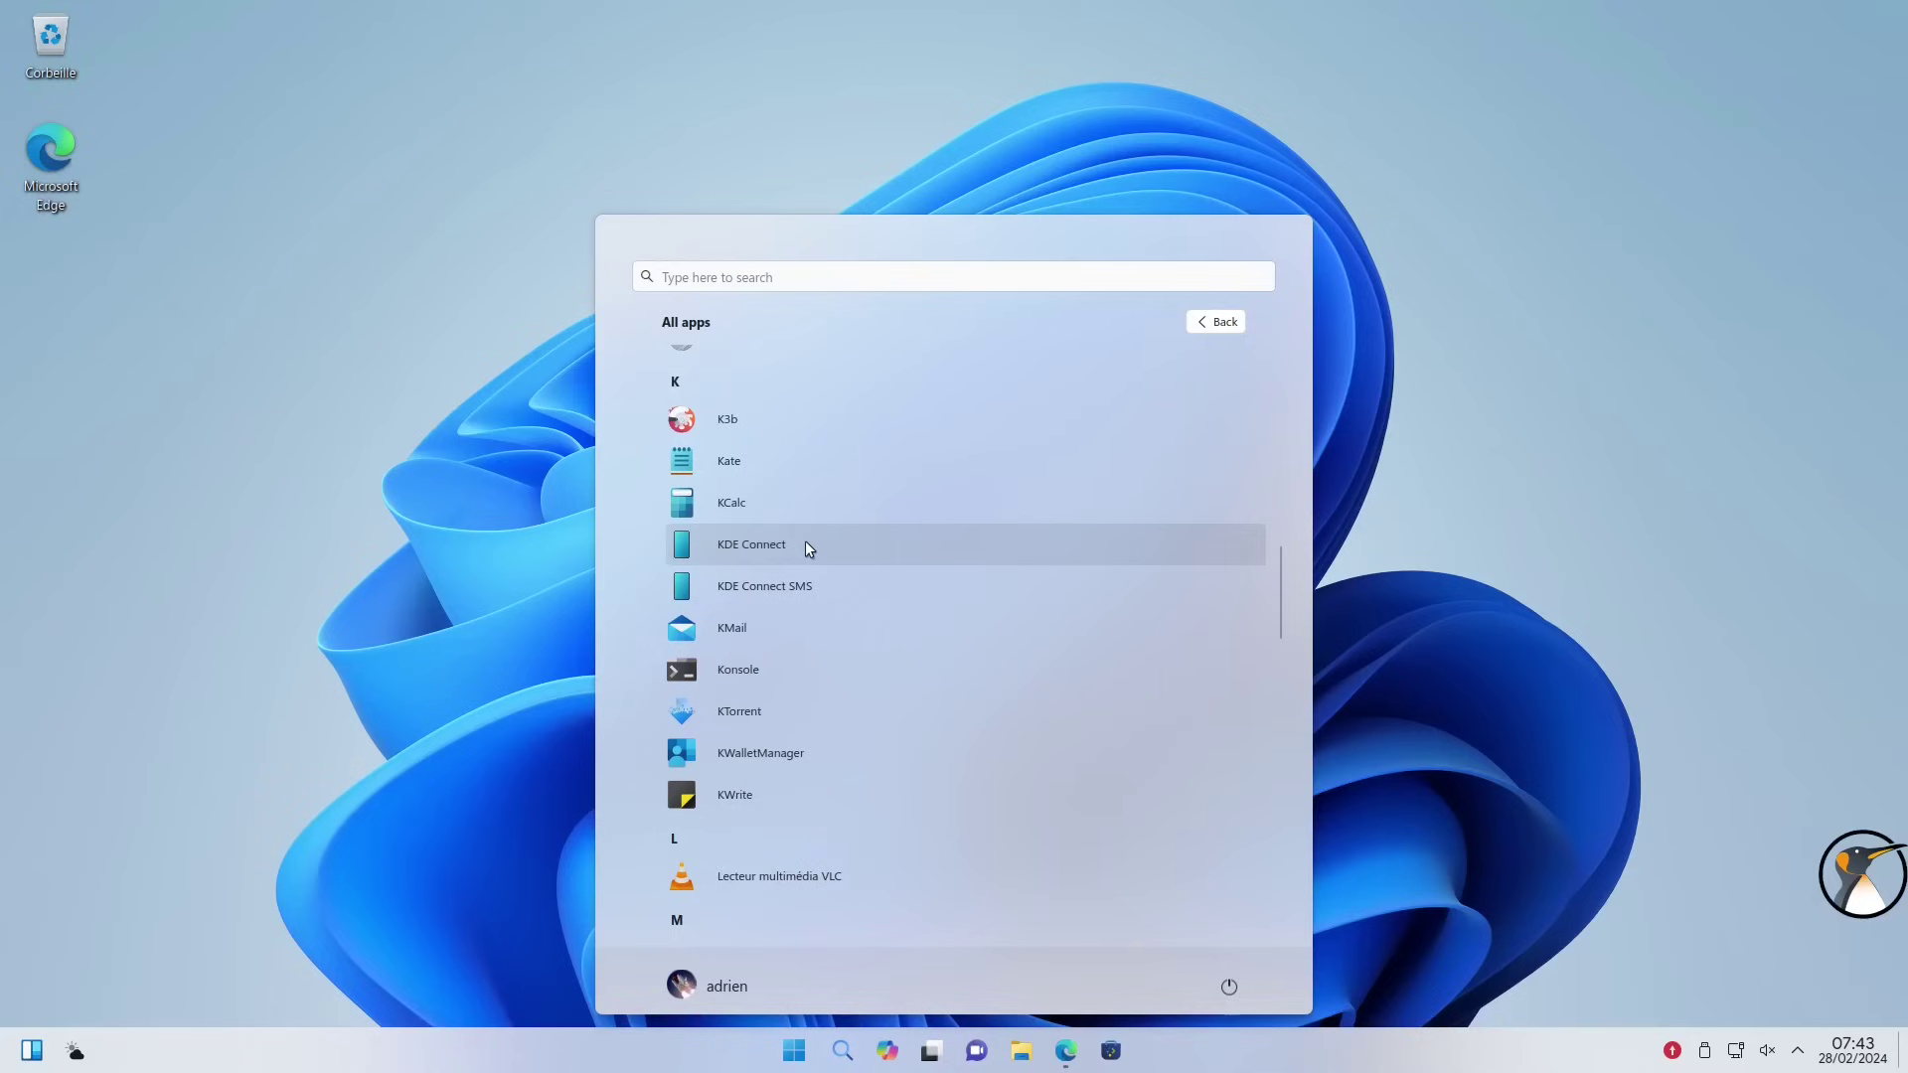
pyautogui.scroll(-5, 810, 549)
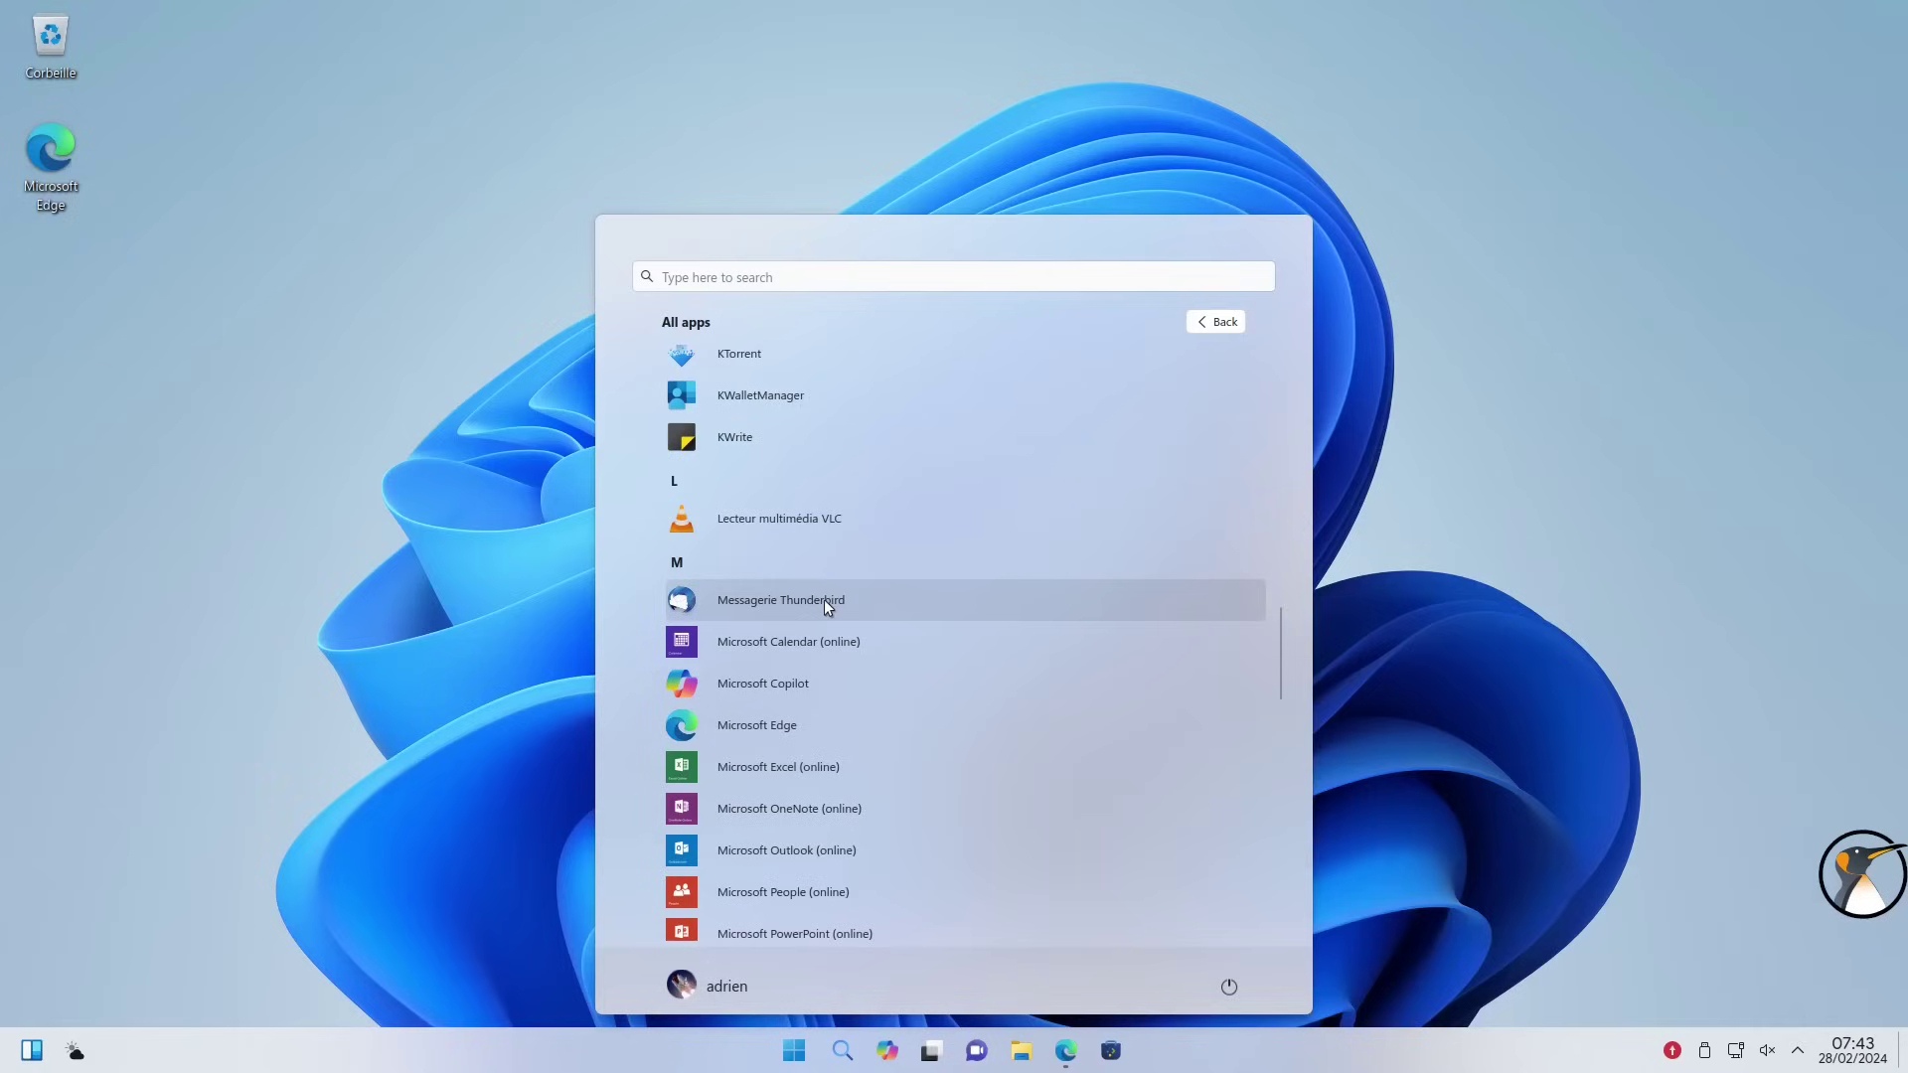
pyautogui.scroll(-3, 825, 599)
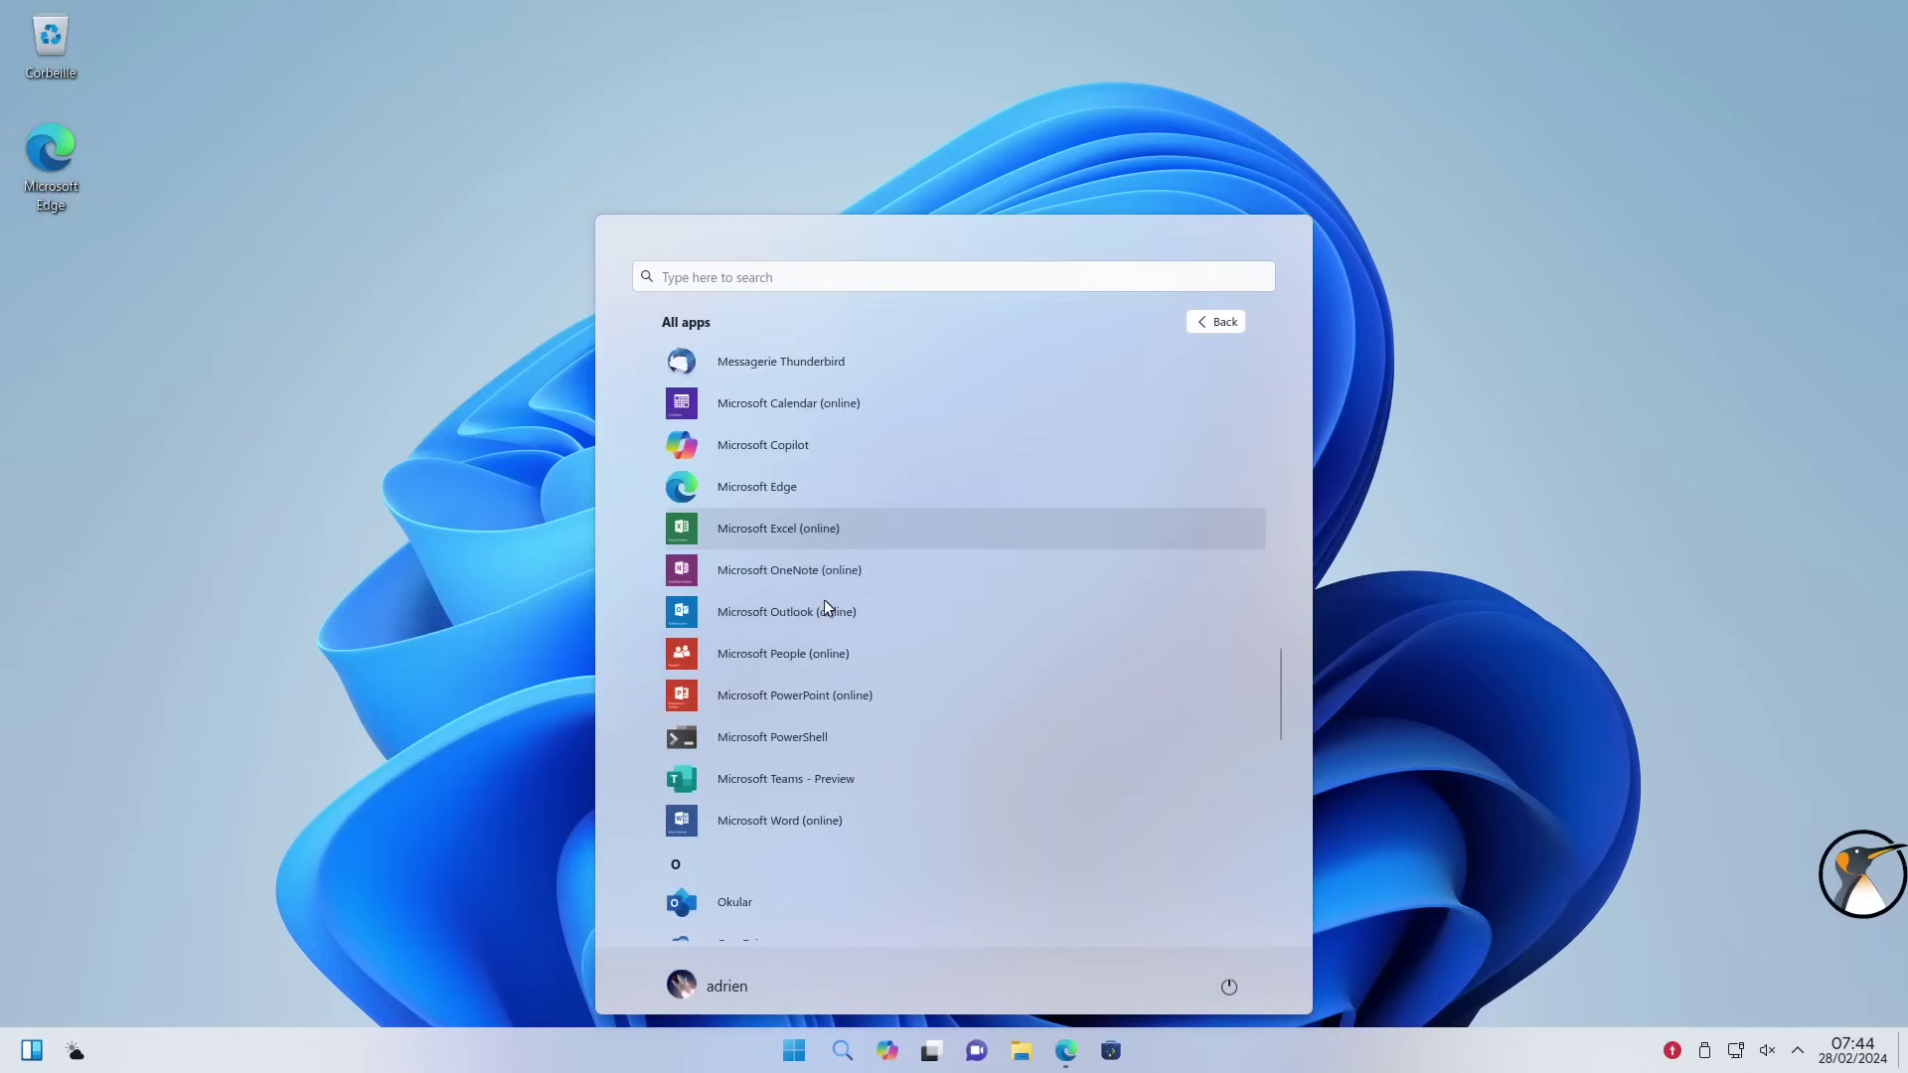
pyautogui.click(810, 536)
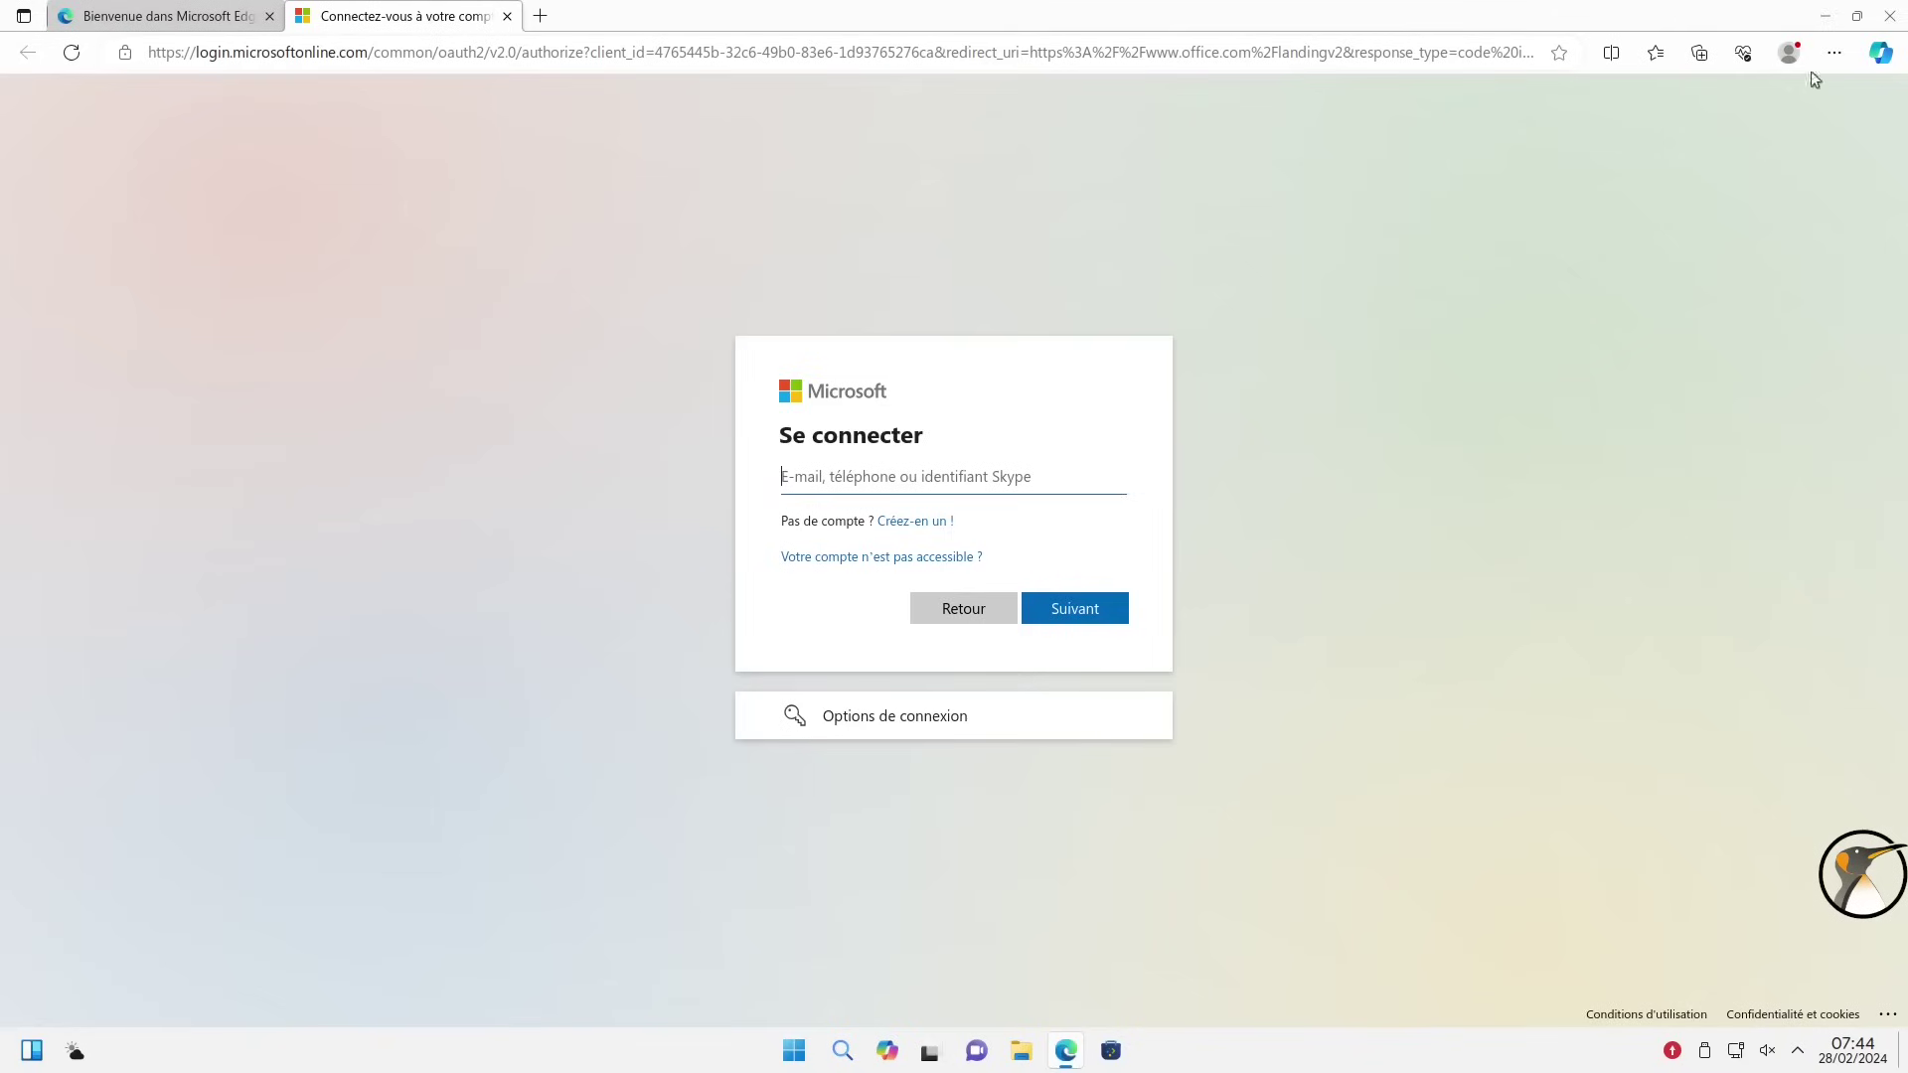
# Minimize the browser and examine the start menu's complete application list through to the Wubuntu tools at its end
pyautogui.click(1818, 16)
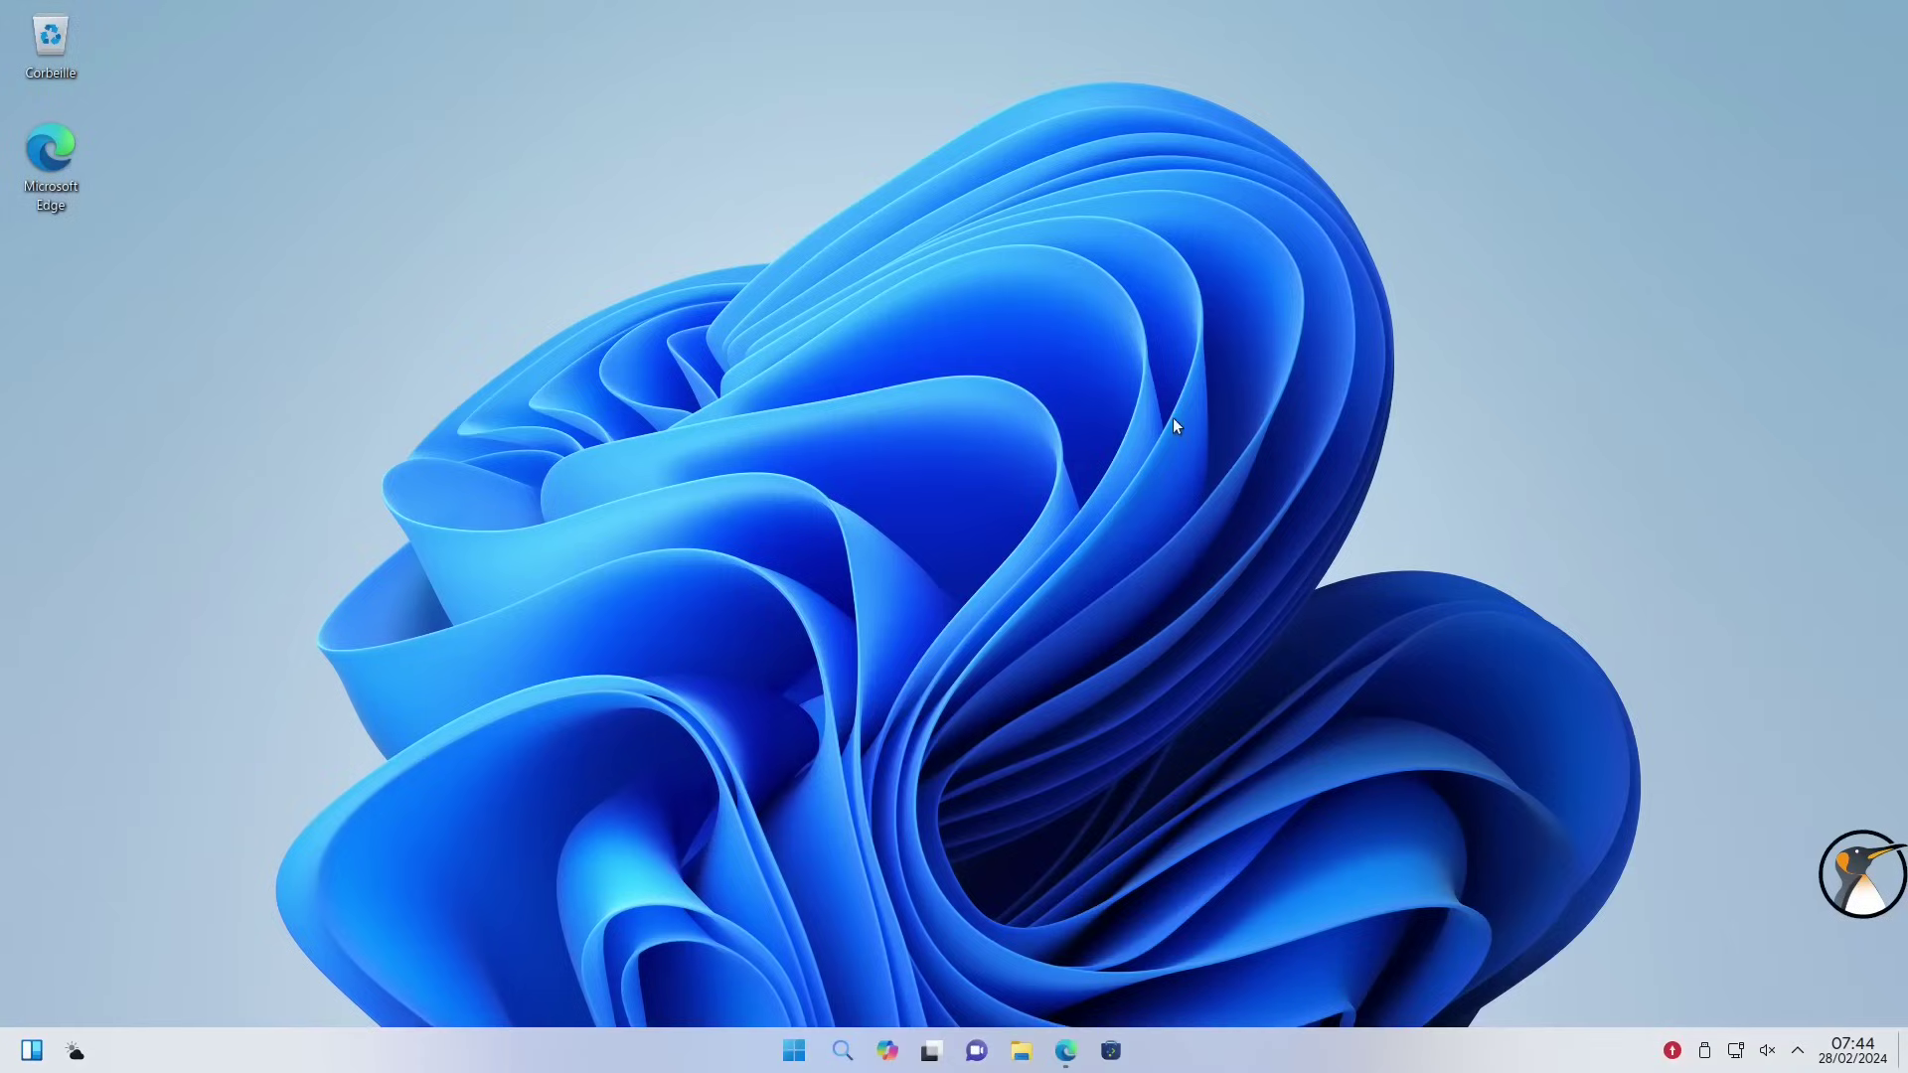
pyautogui.click(793, 1050)
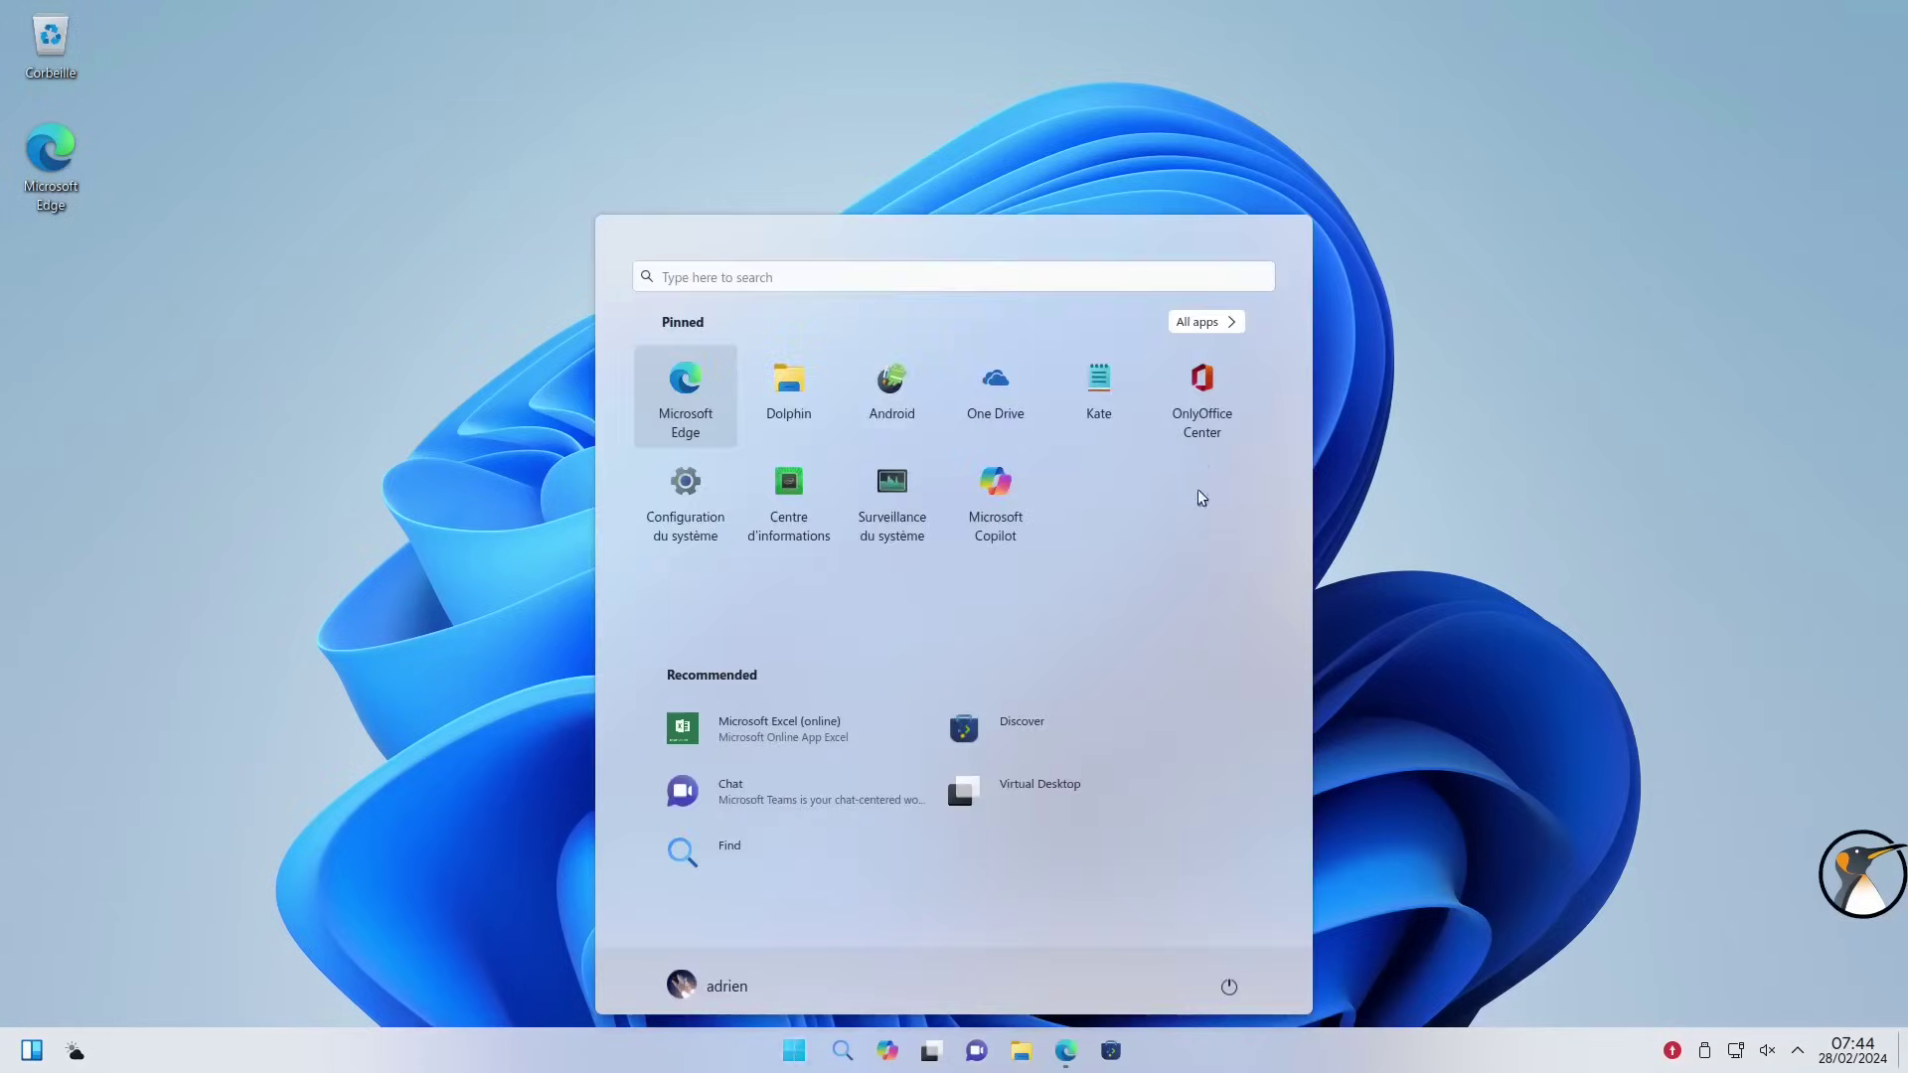
pyautogui.click(1207, 322)
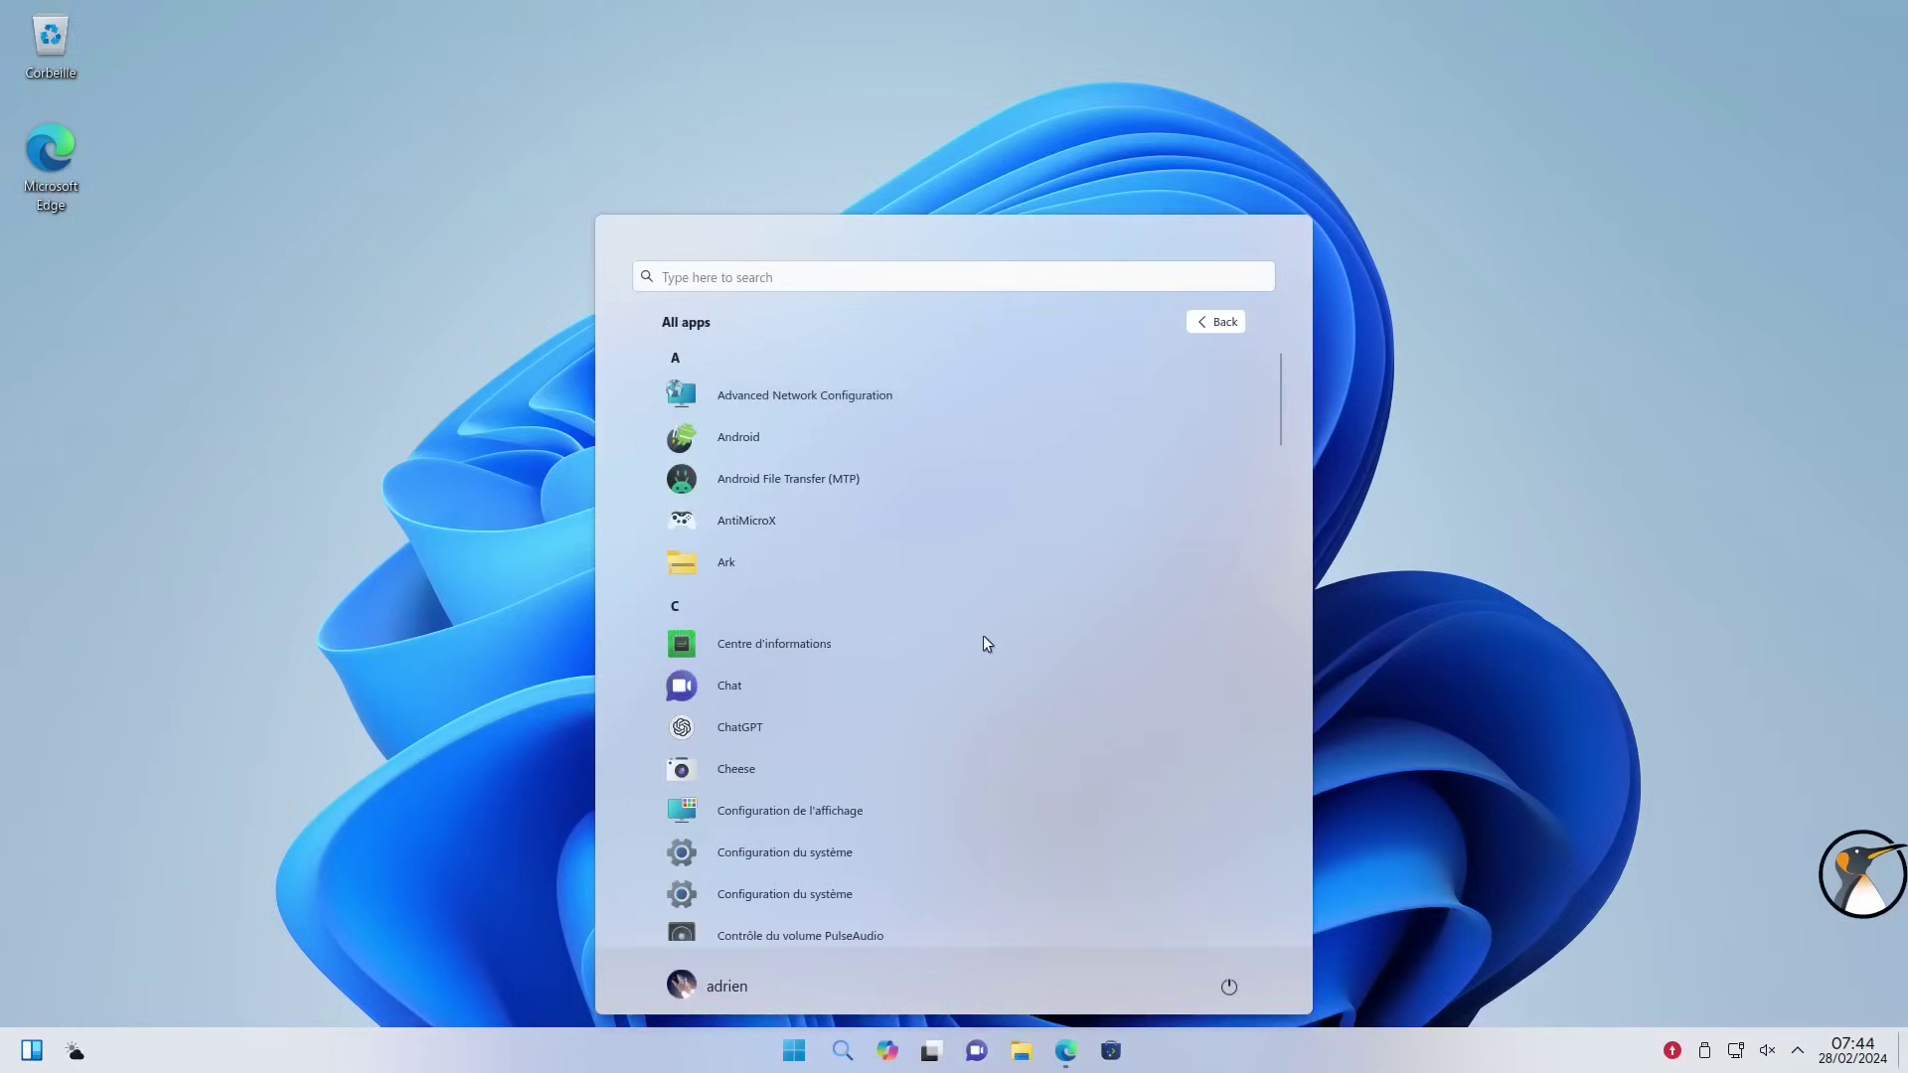
pyautogui.scroll(-2, 981, 635)
pyautogui.scroll(2, 1278, 546)
pyautogui.scroll(-3, 1277, 572)
pyautogui.scroll(-10, 973, 713)
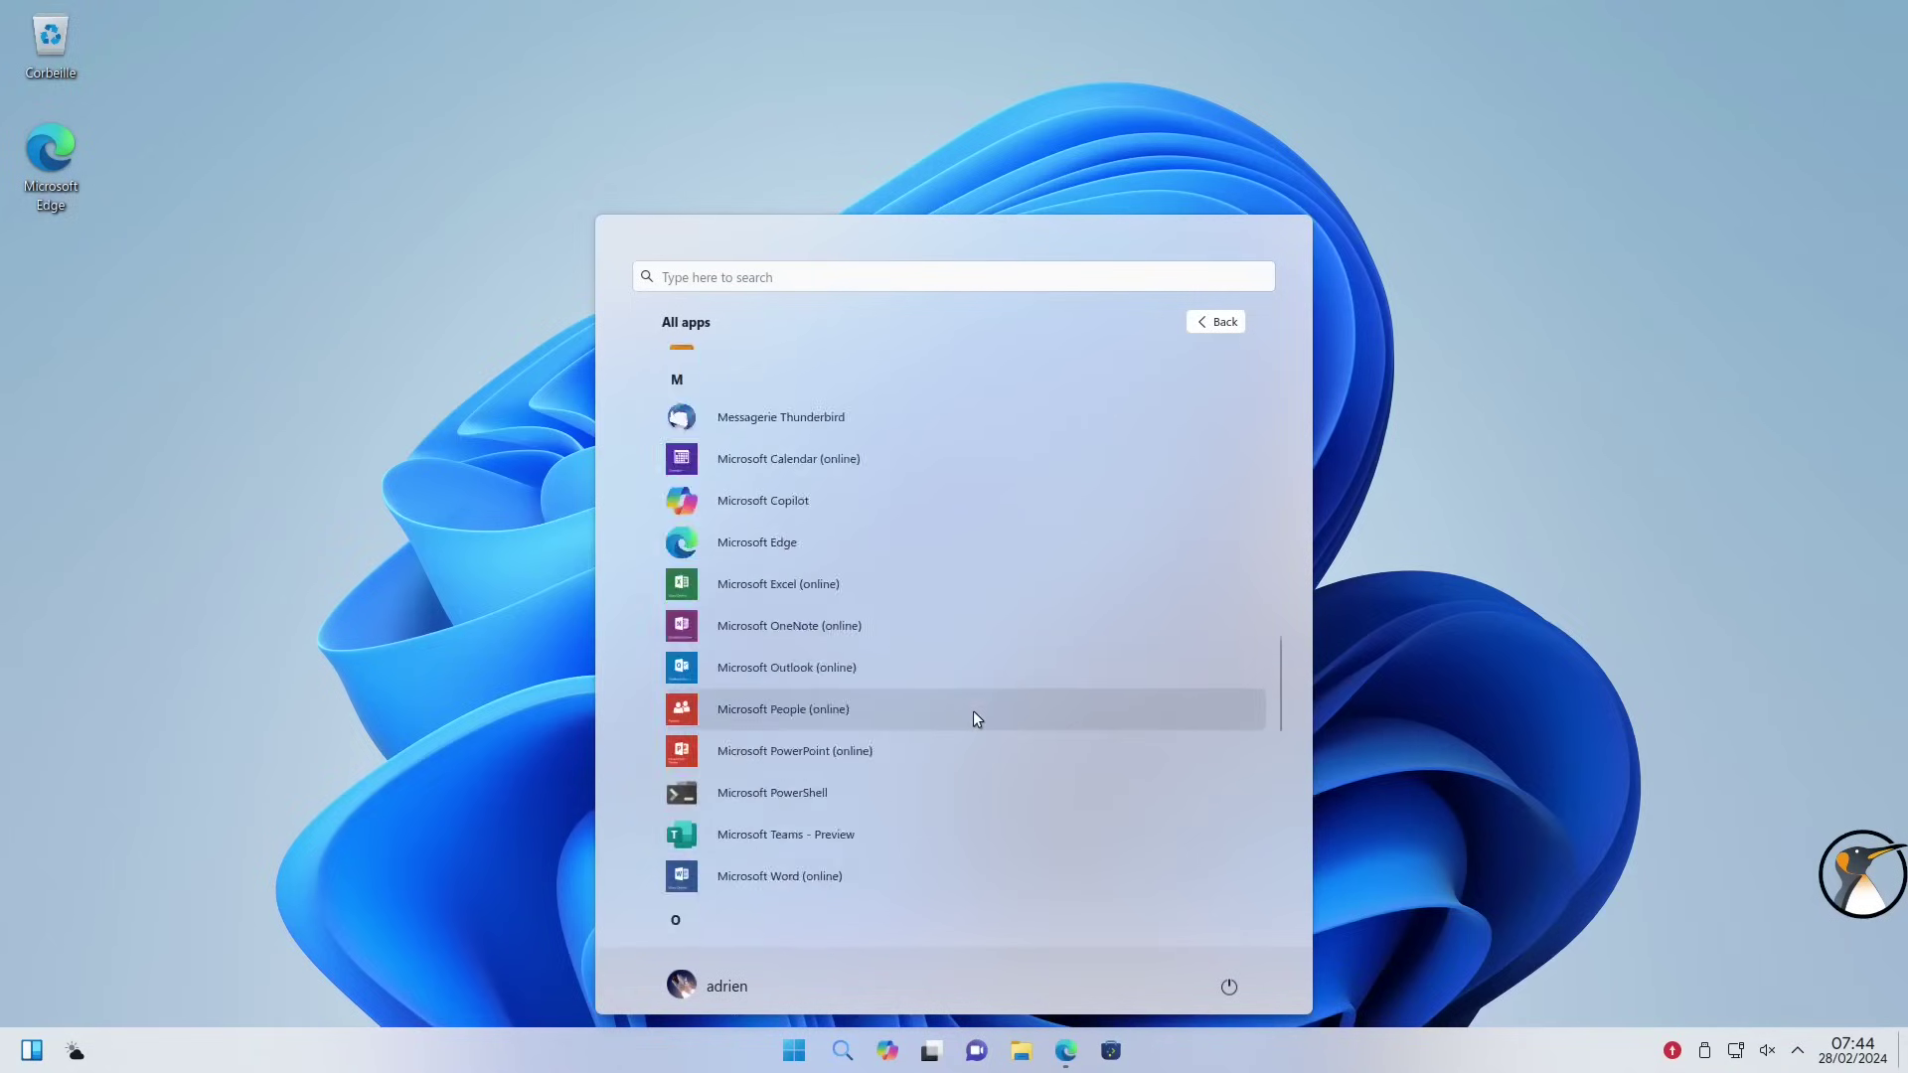
pyautogui.scroll(-2, 973, 712)
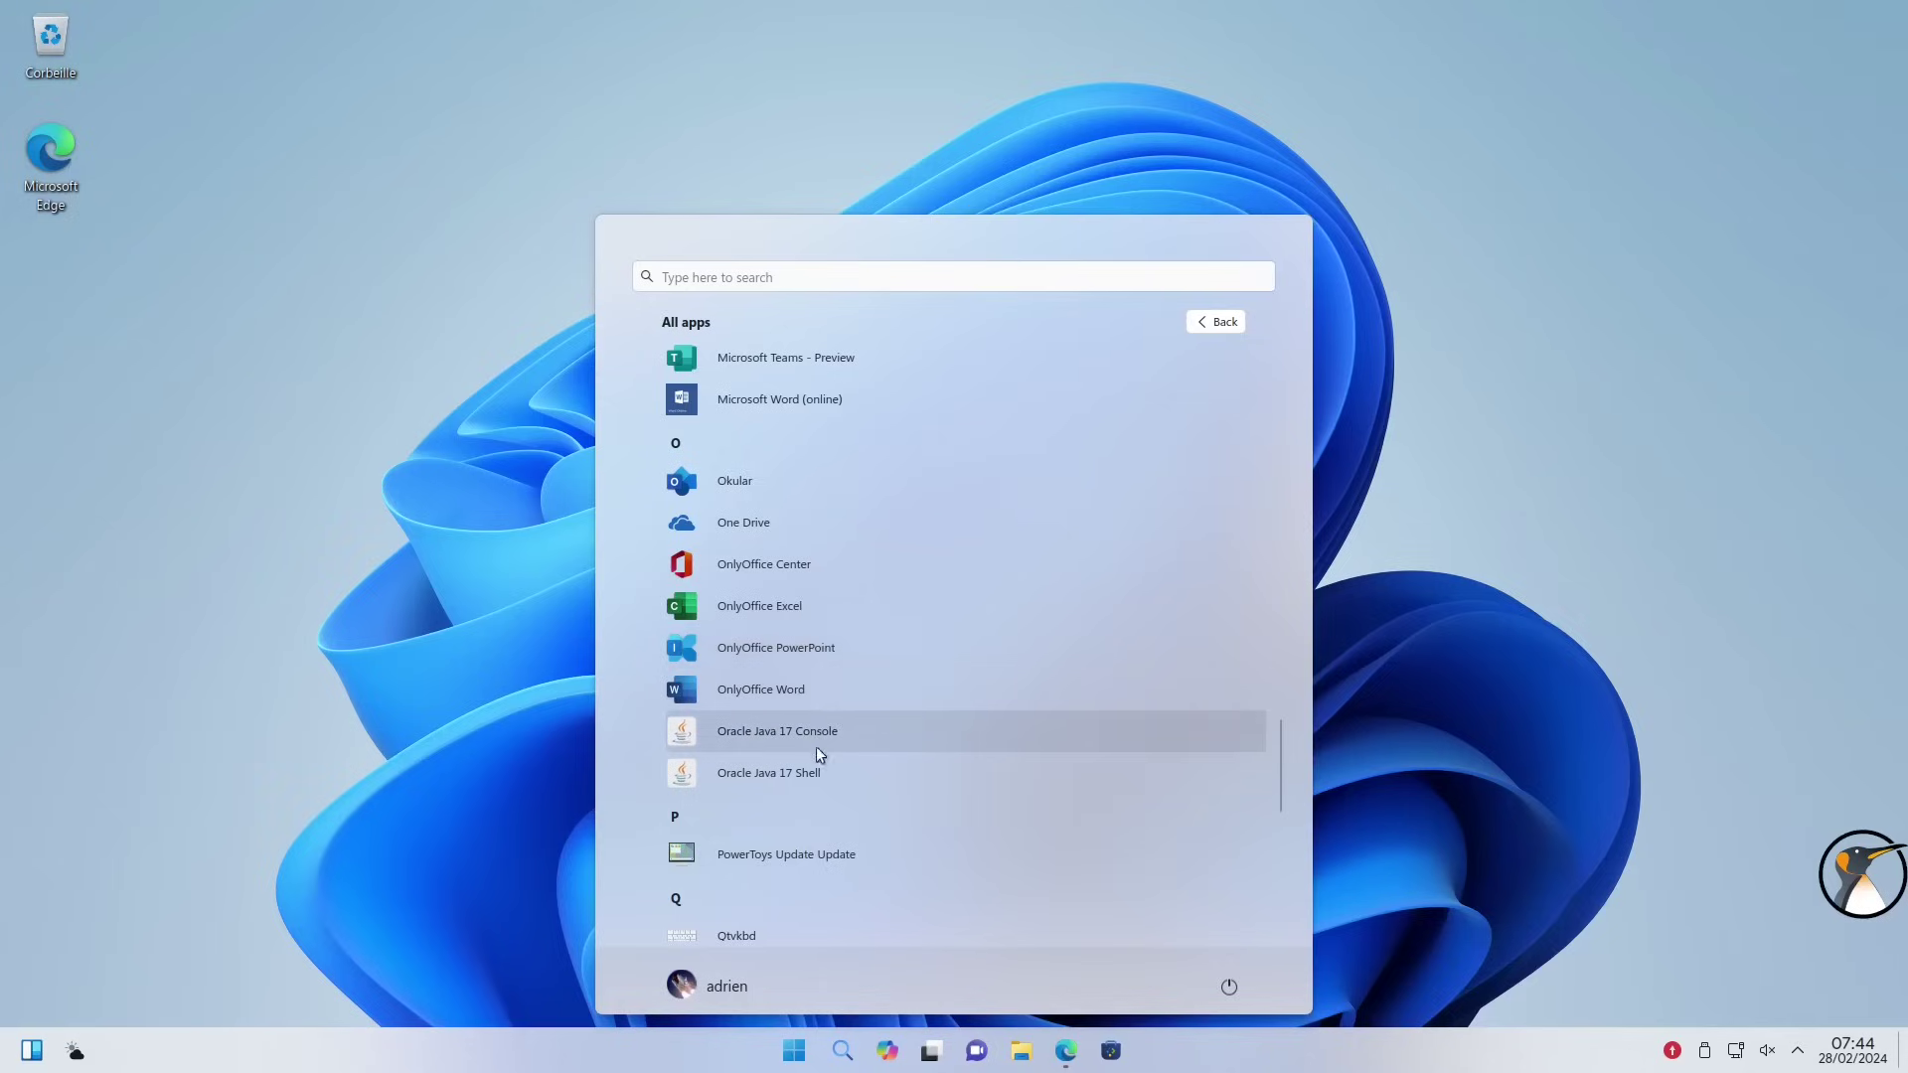
pyautogui.scroll(-1, 815, 838)
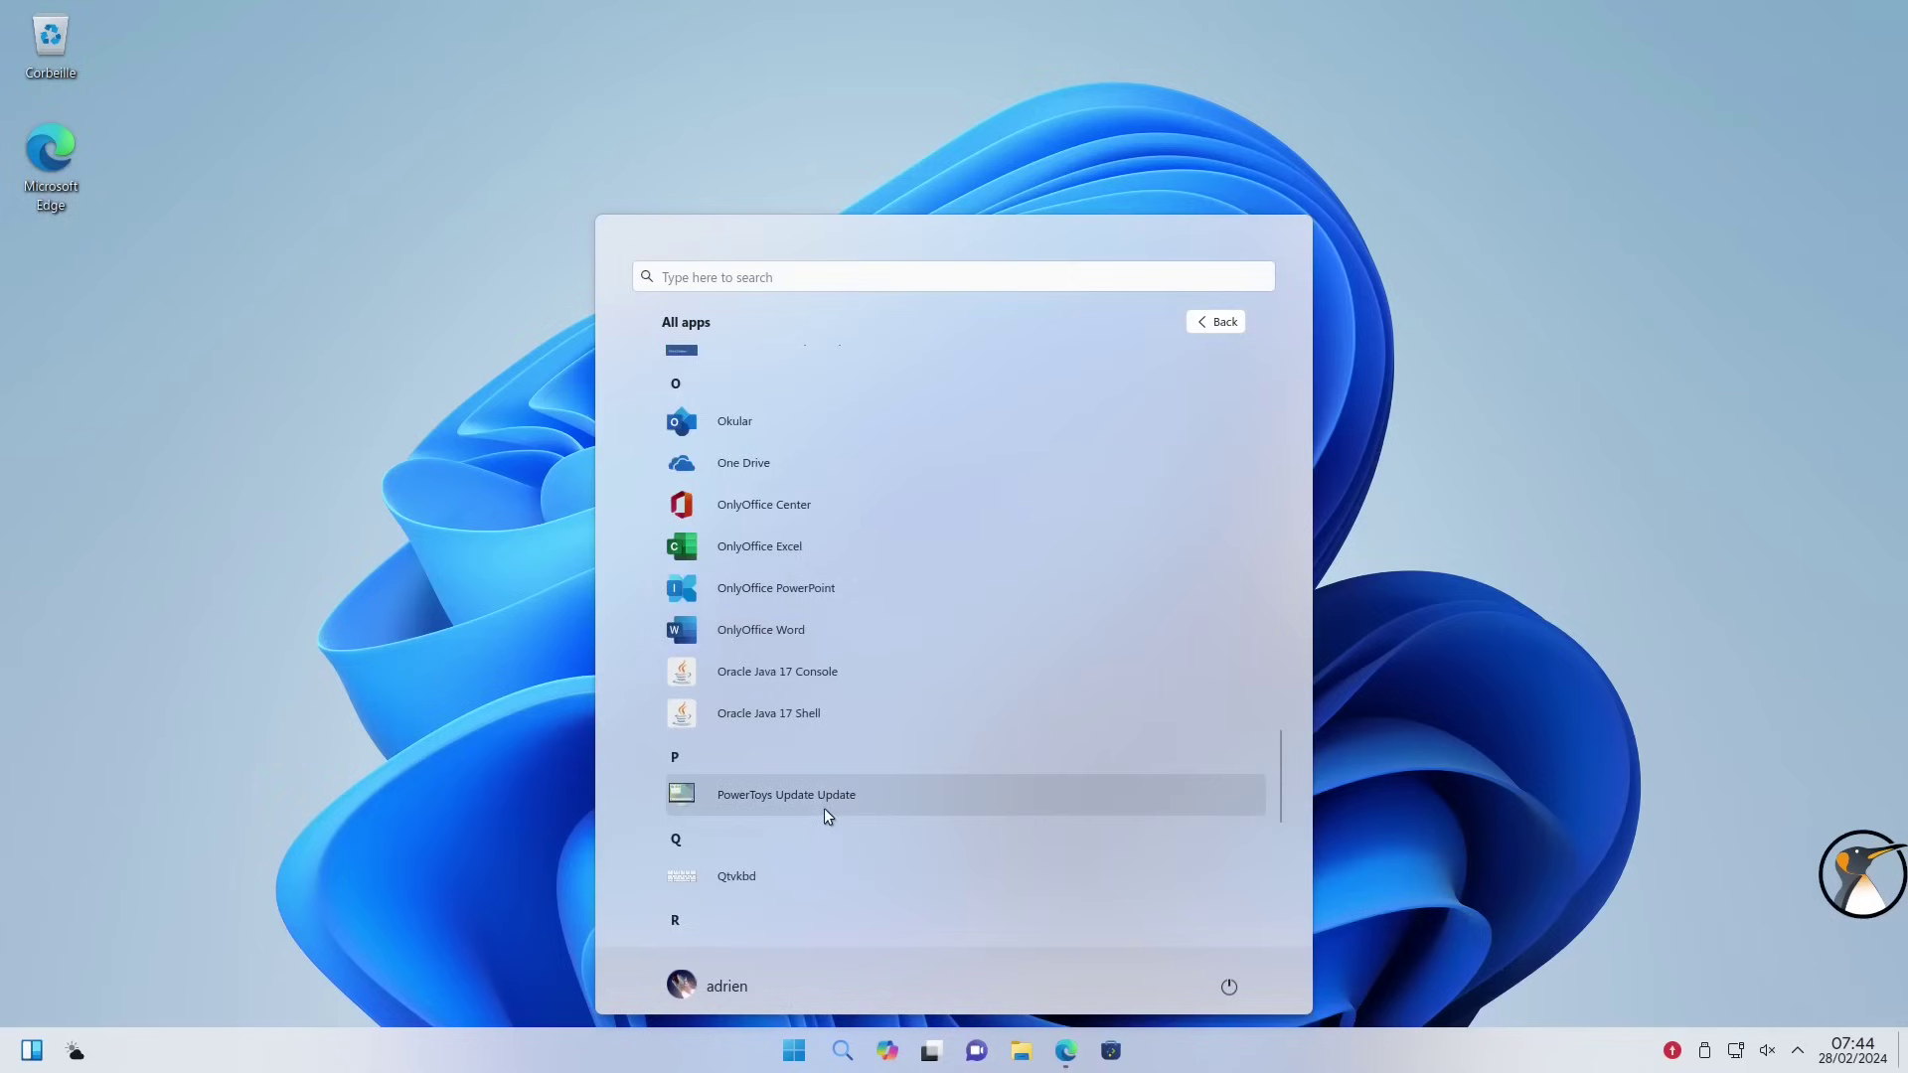
pyautogui.scroll(-2, 823, 807)
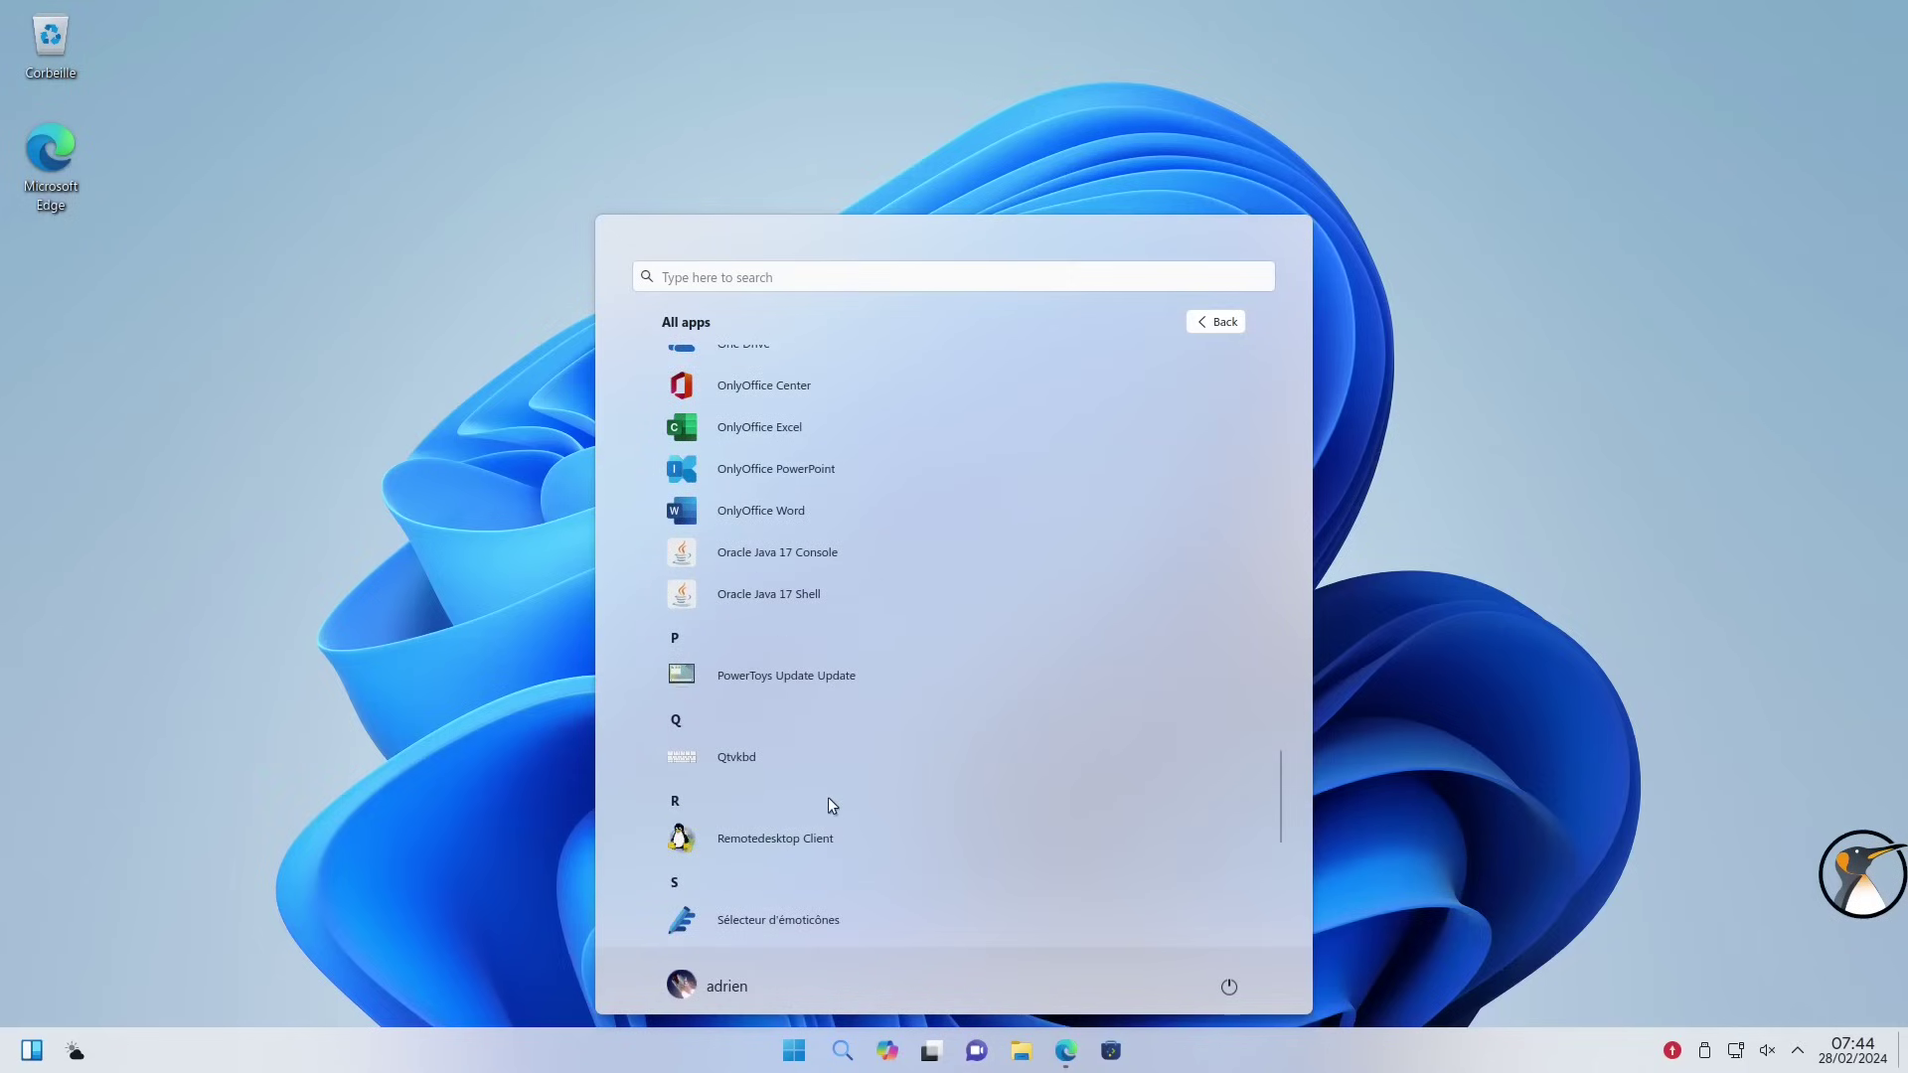
pyautogui.scroll(-4, 867, 777)
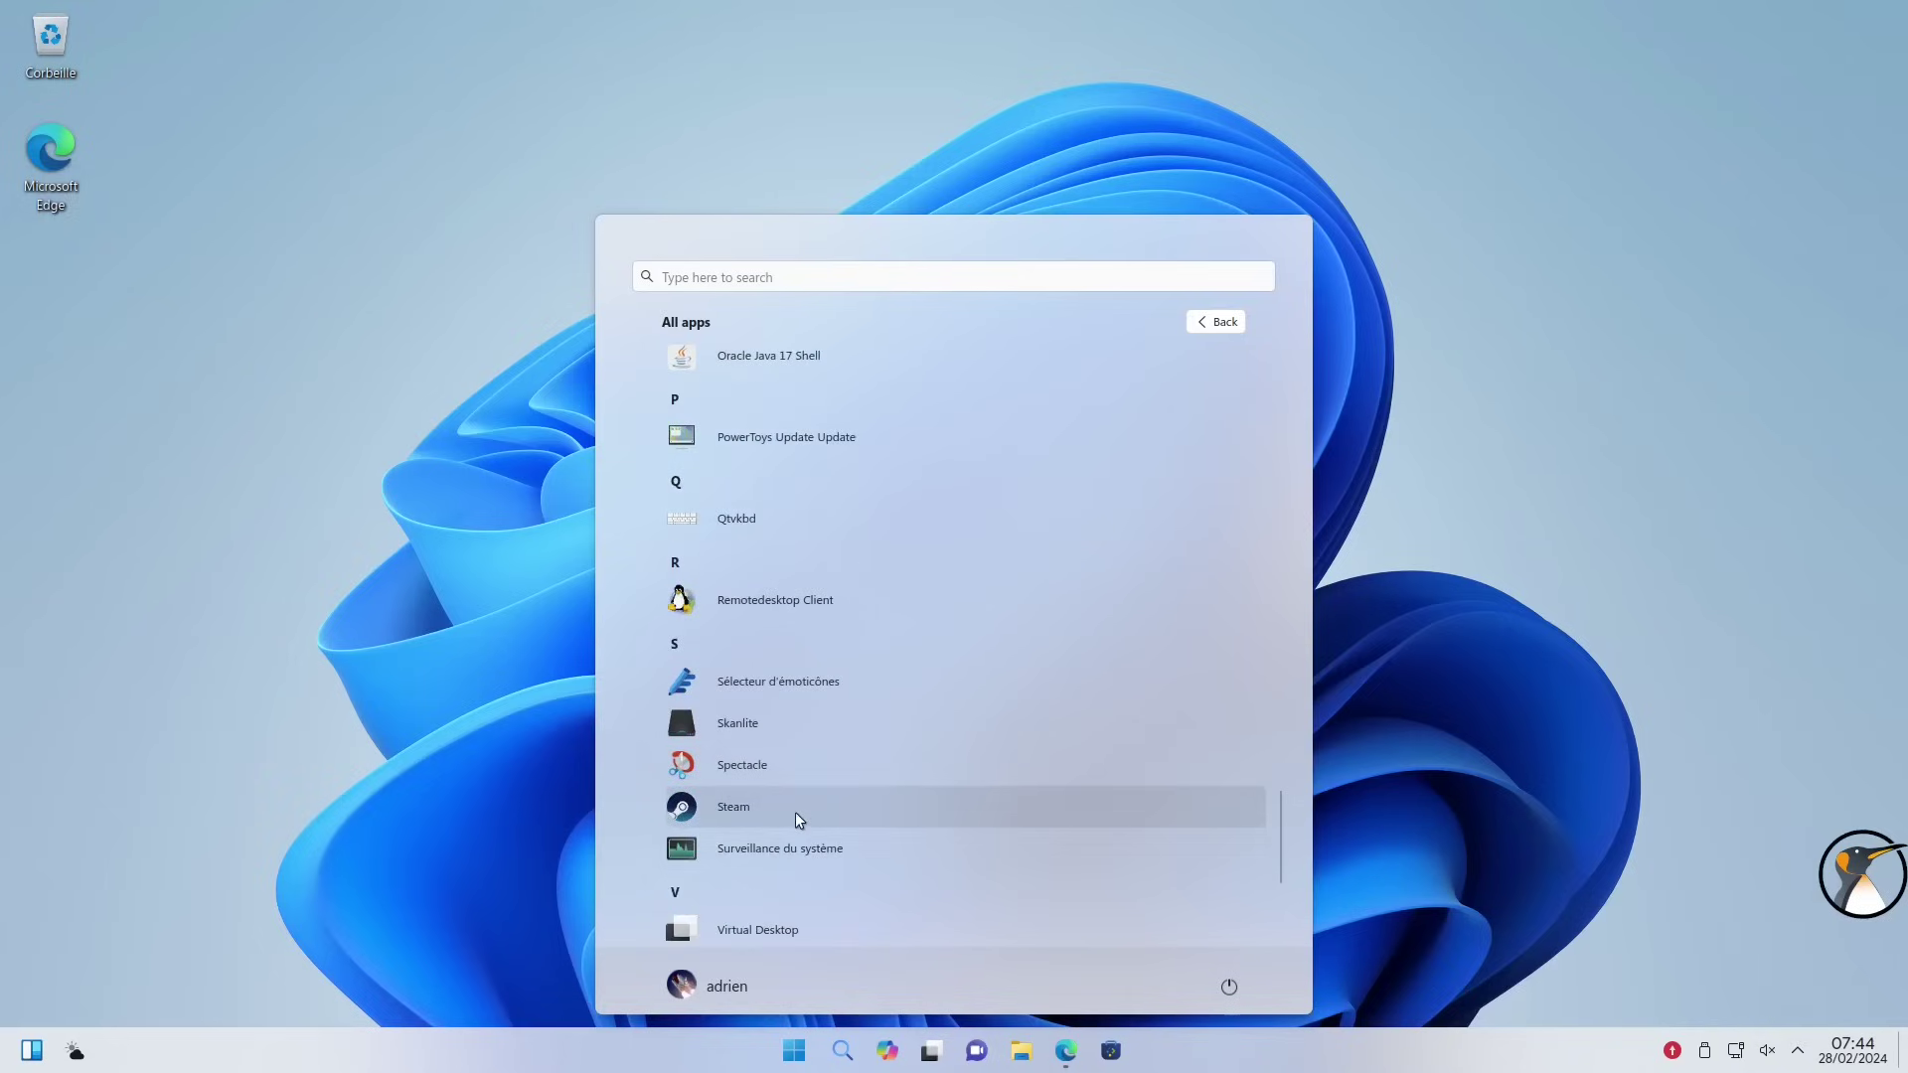
pyautogui.scroll(-5, 796, 814)
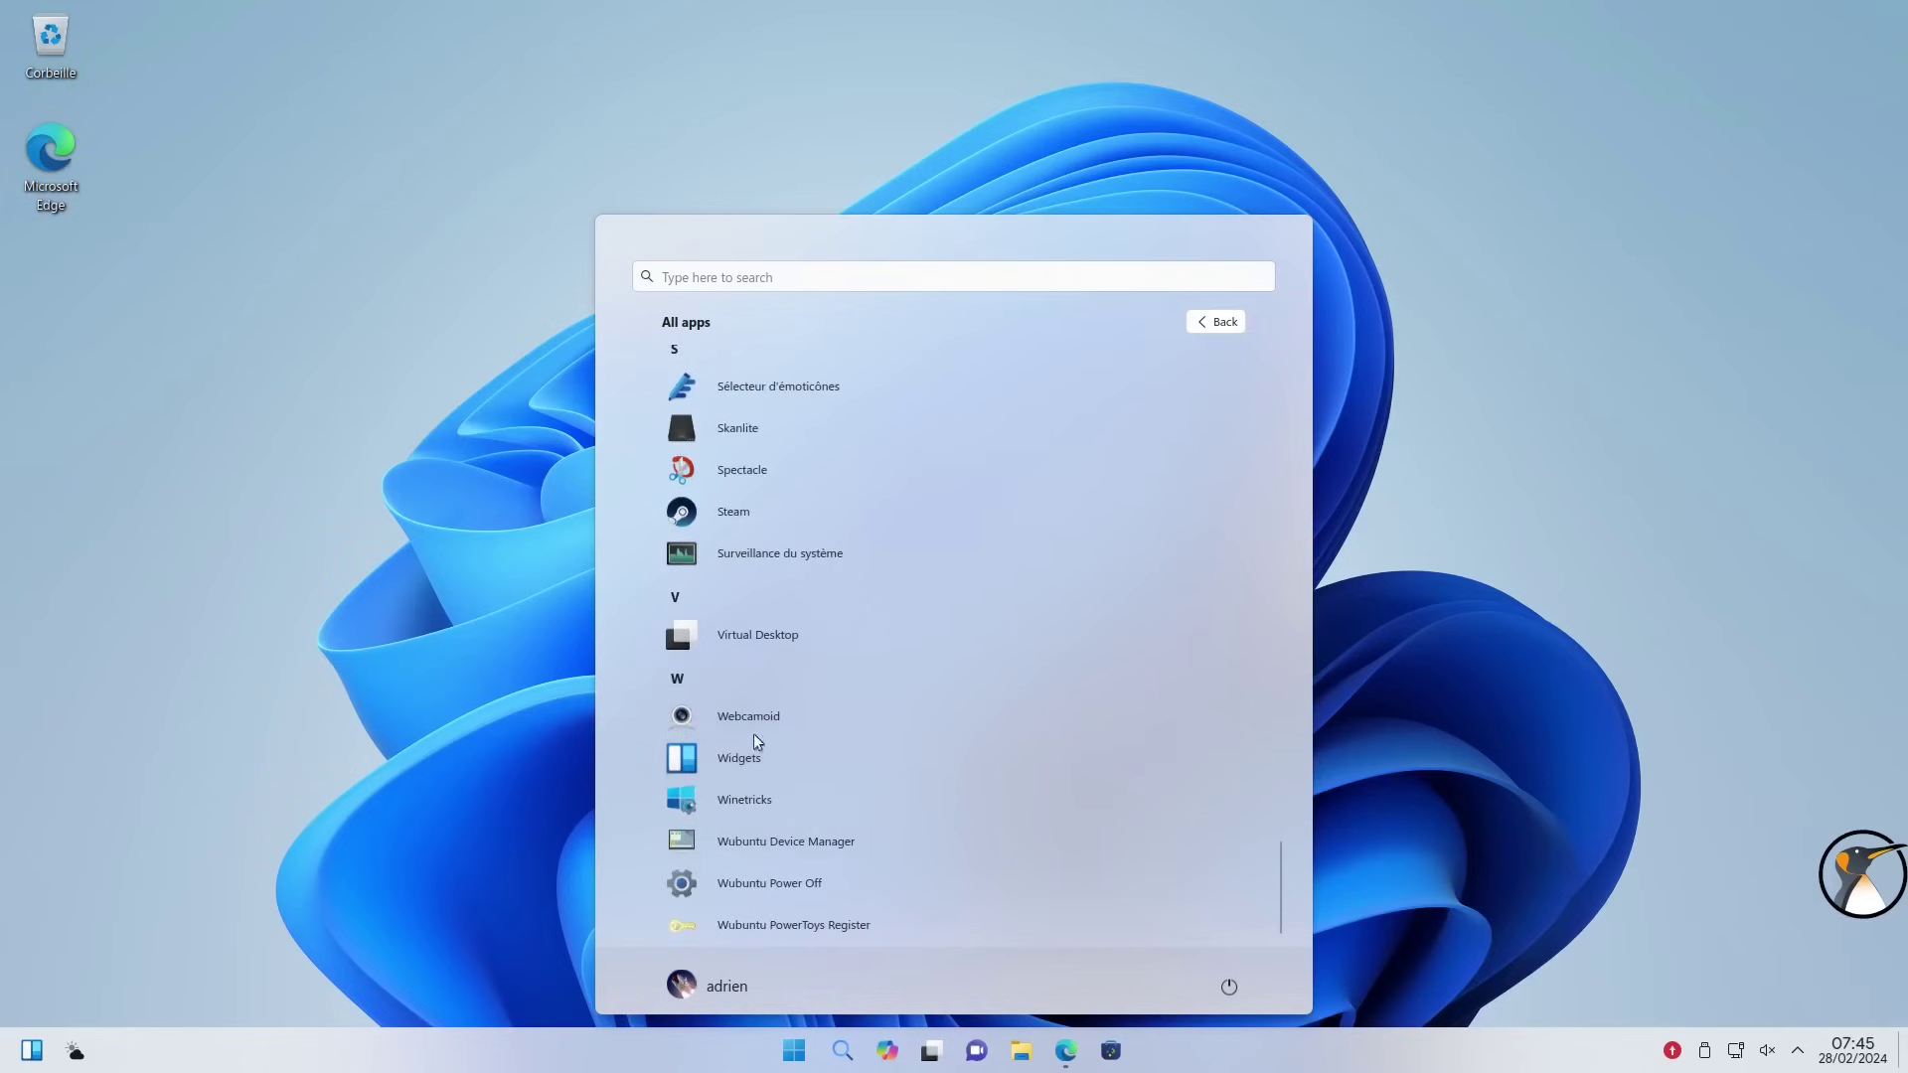
# Return to the pinned applications, launch Configuration du système, and move and enlarge the Réglages window
pyautogui.click(1200, 330)
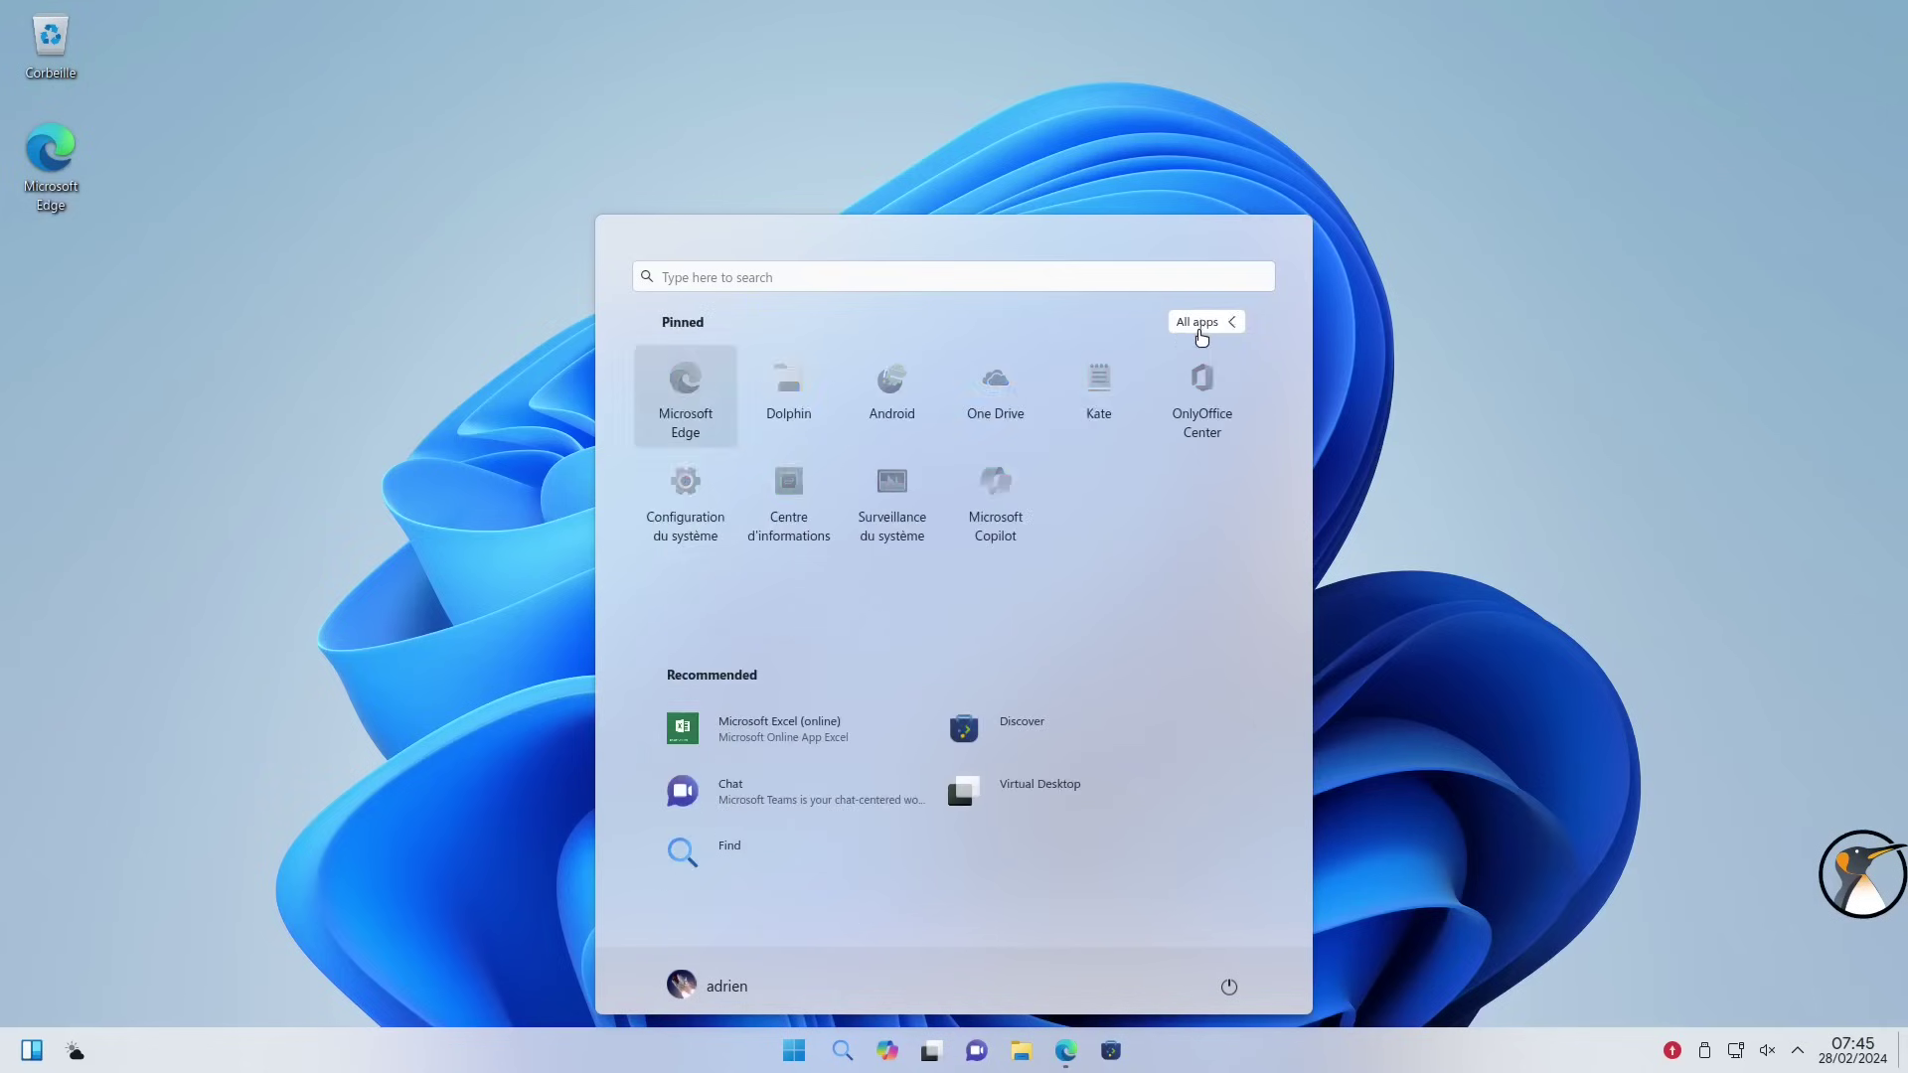
pyautogui.click(689, 509)
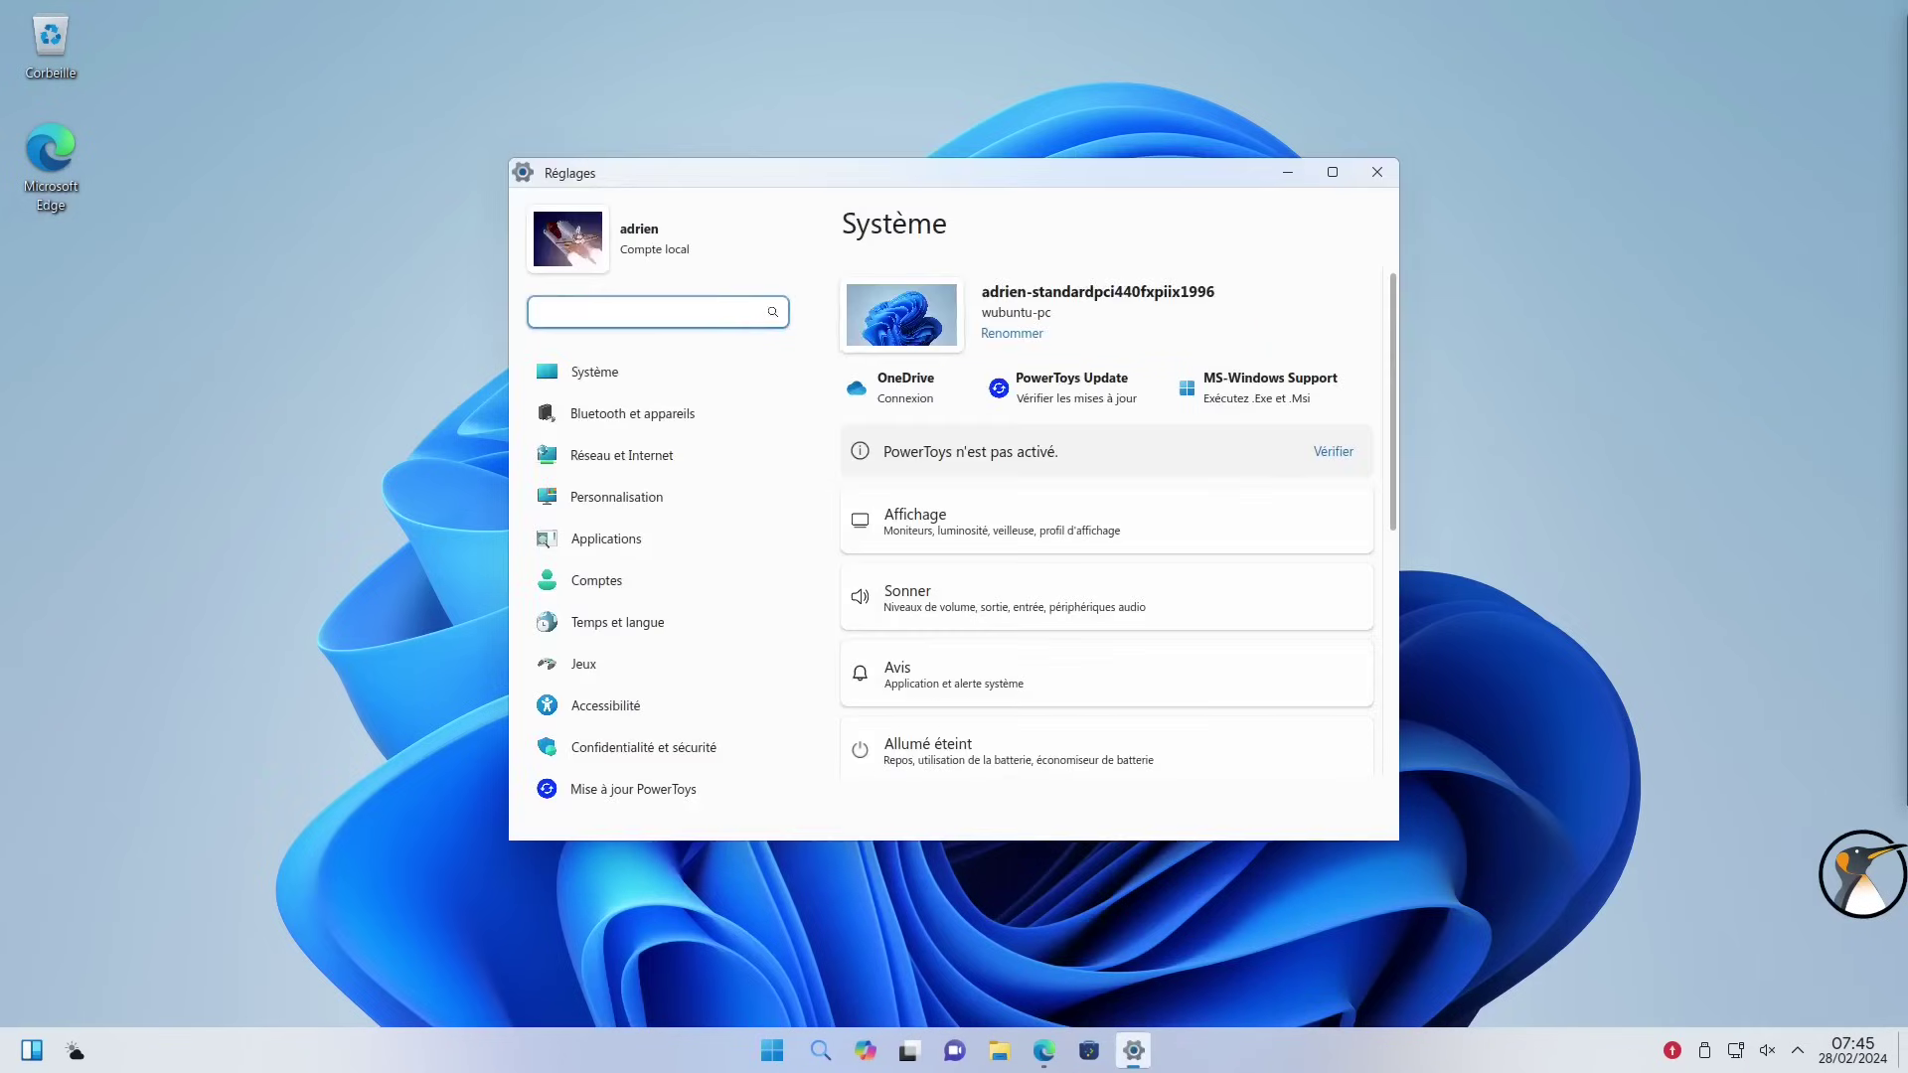
pyautogui.moveTo(982, 201); pyautogui.dragTo(819, 116)
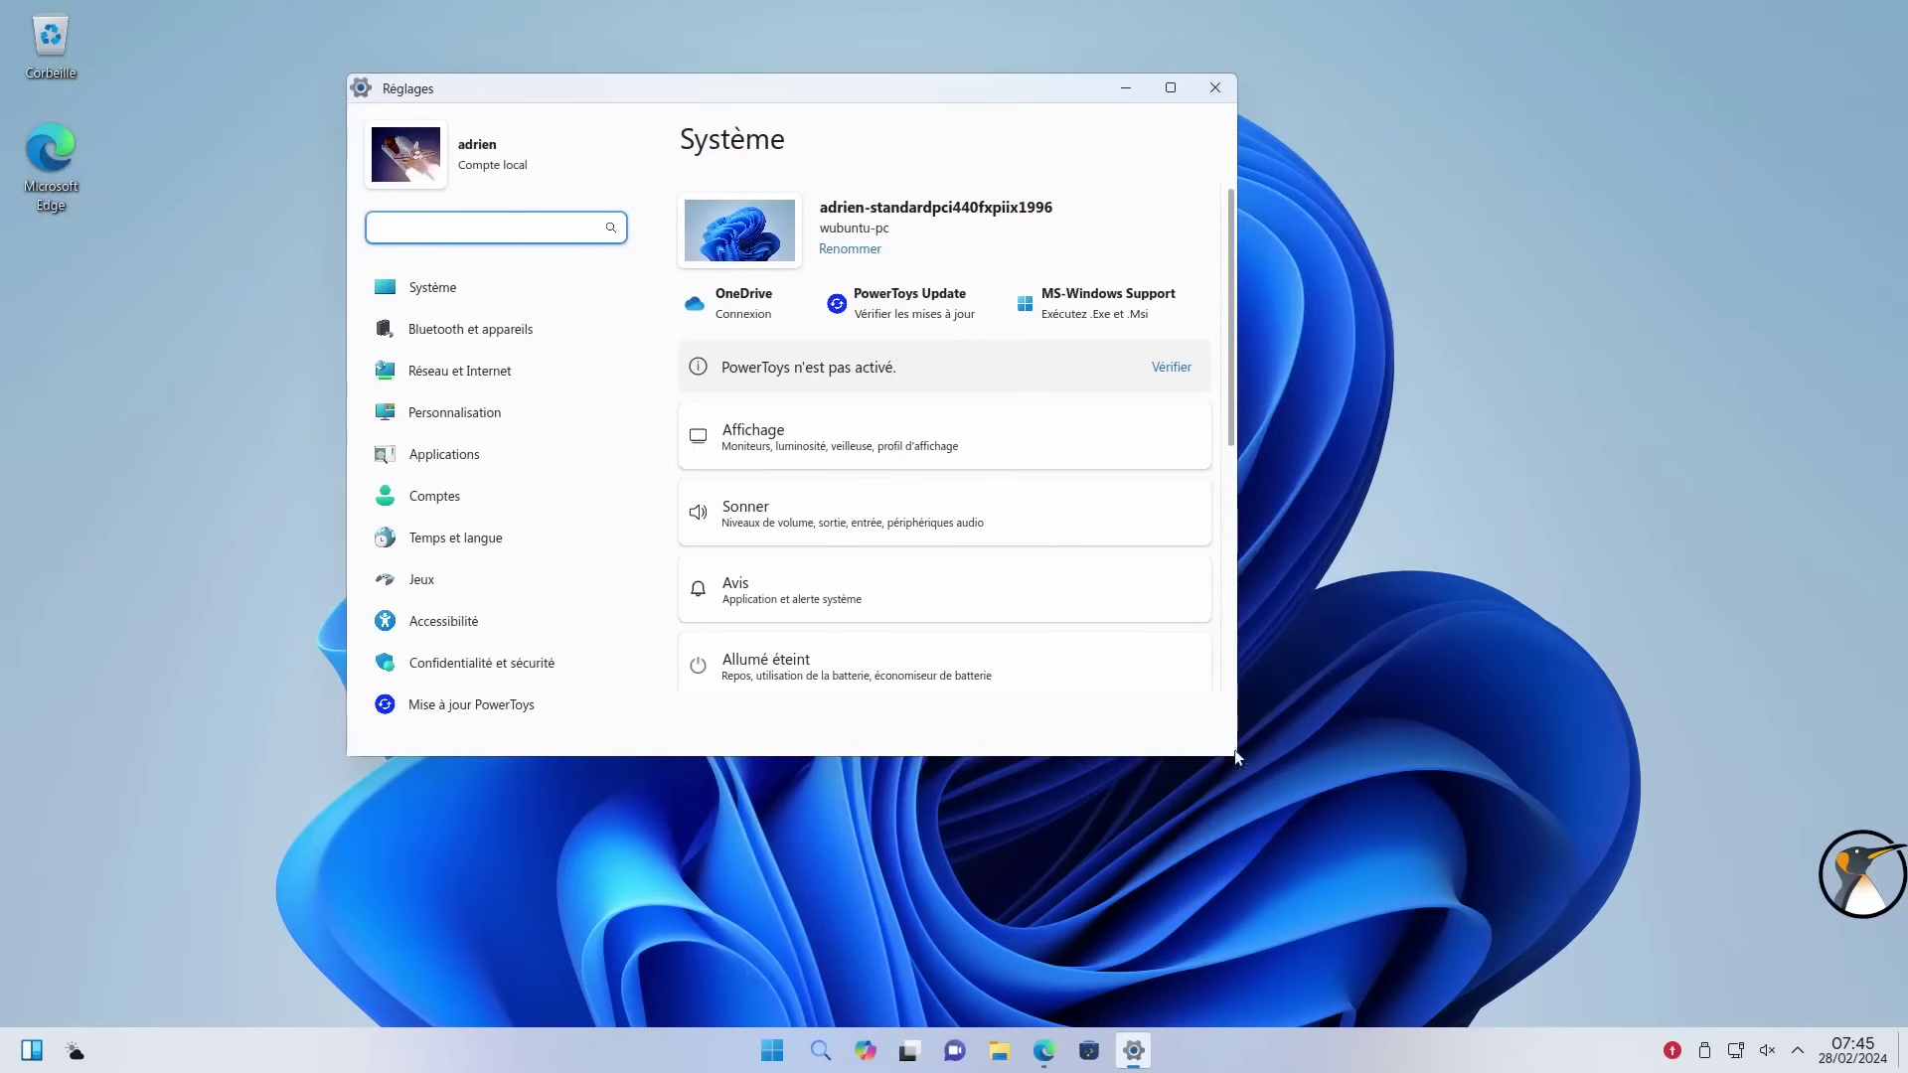
pyautogui.moveTo(1236, 754); pyautogui.dragTo(1500, 909)
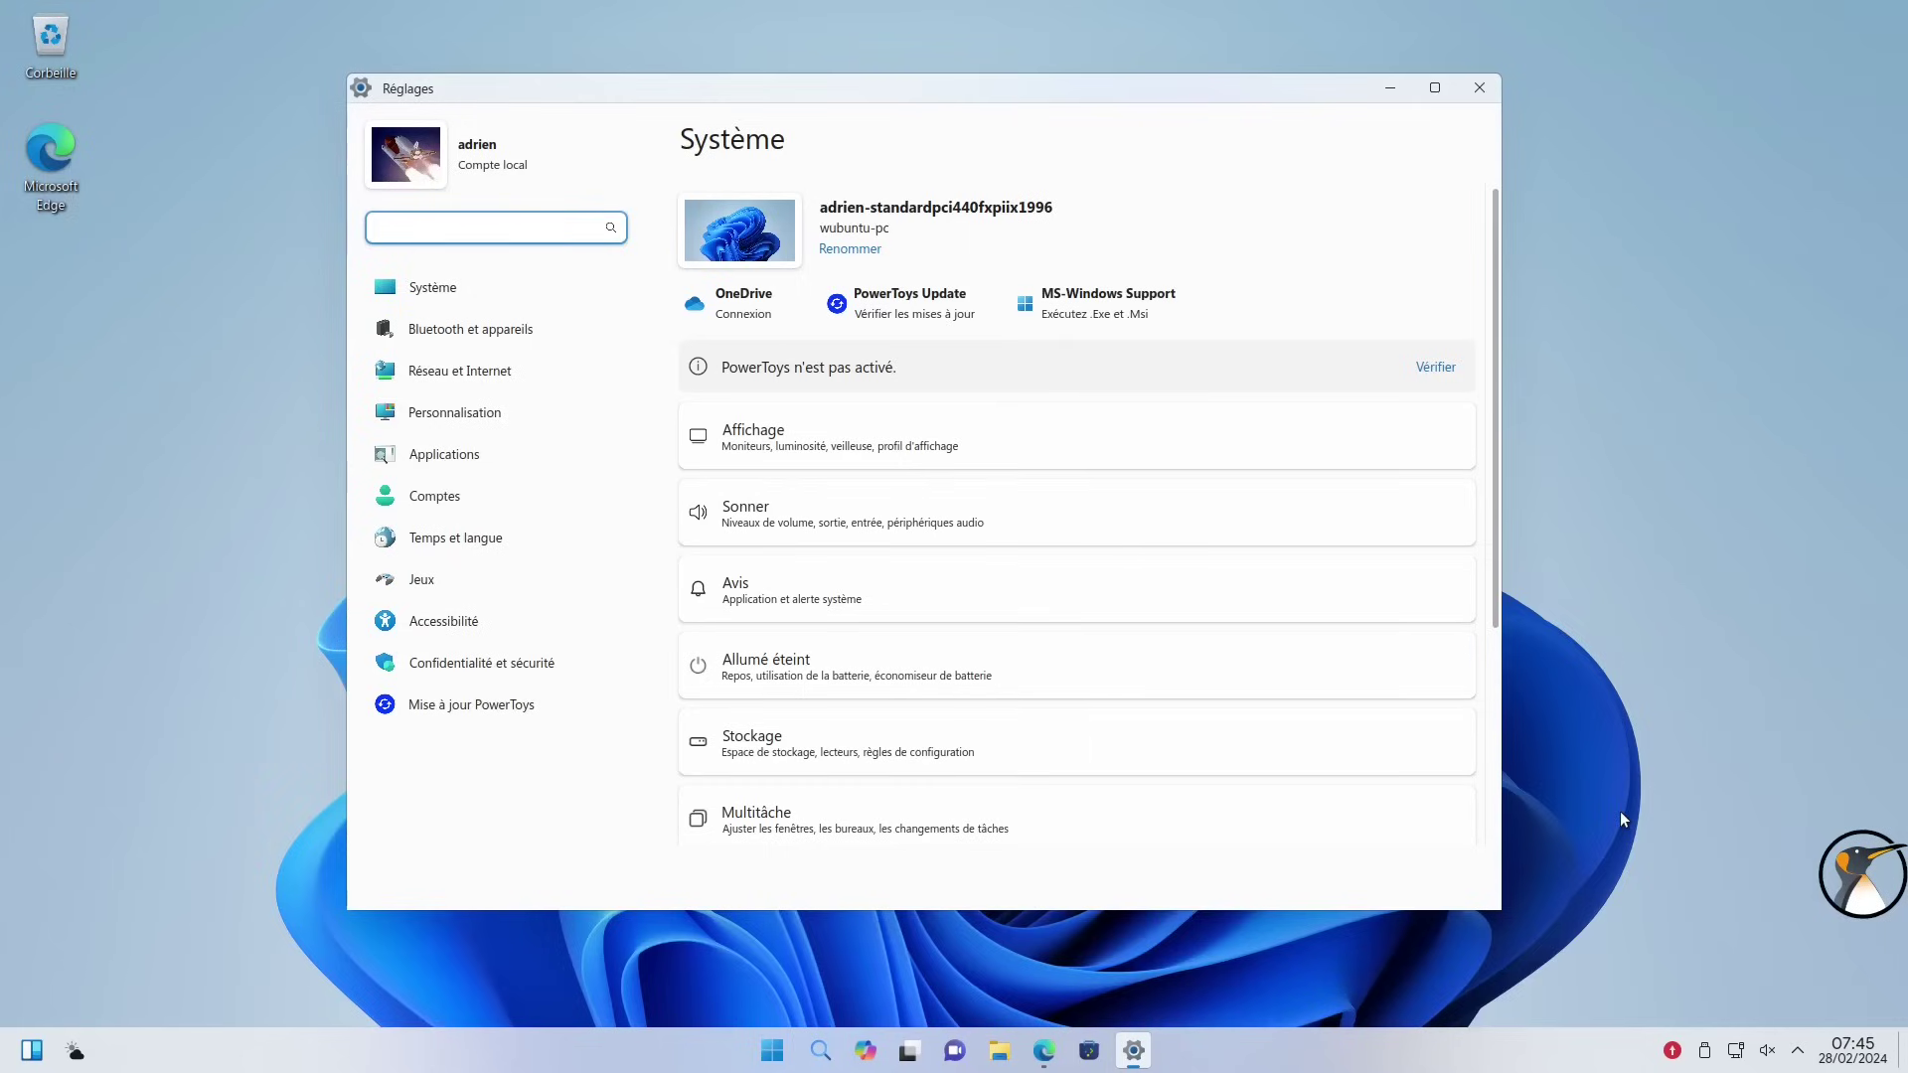
# Check for updates from the Mise à jour PowerToys settings, view the Discover update list and close it
pyautogui.click(414, 700)
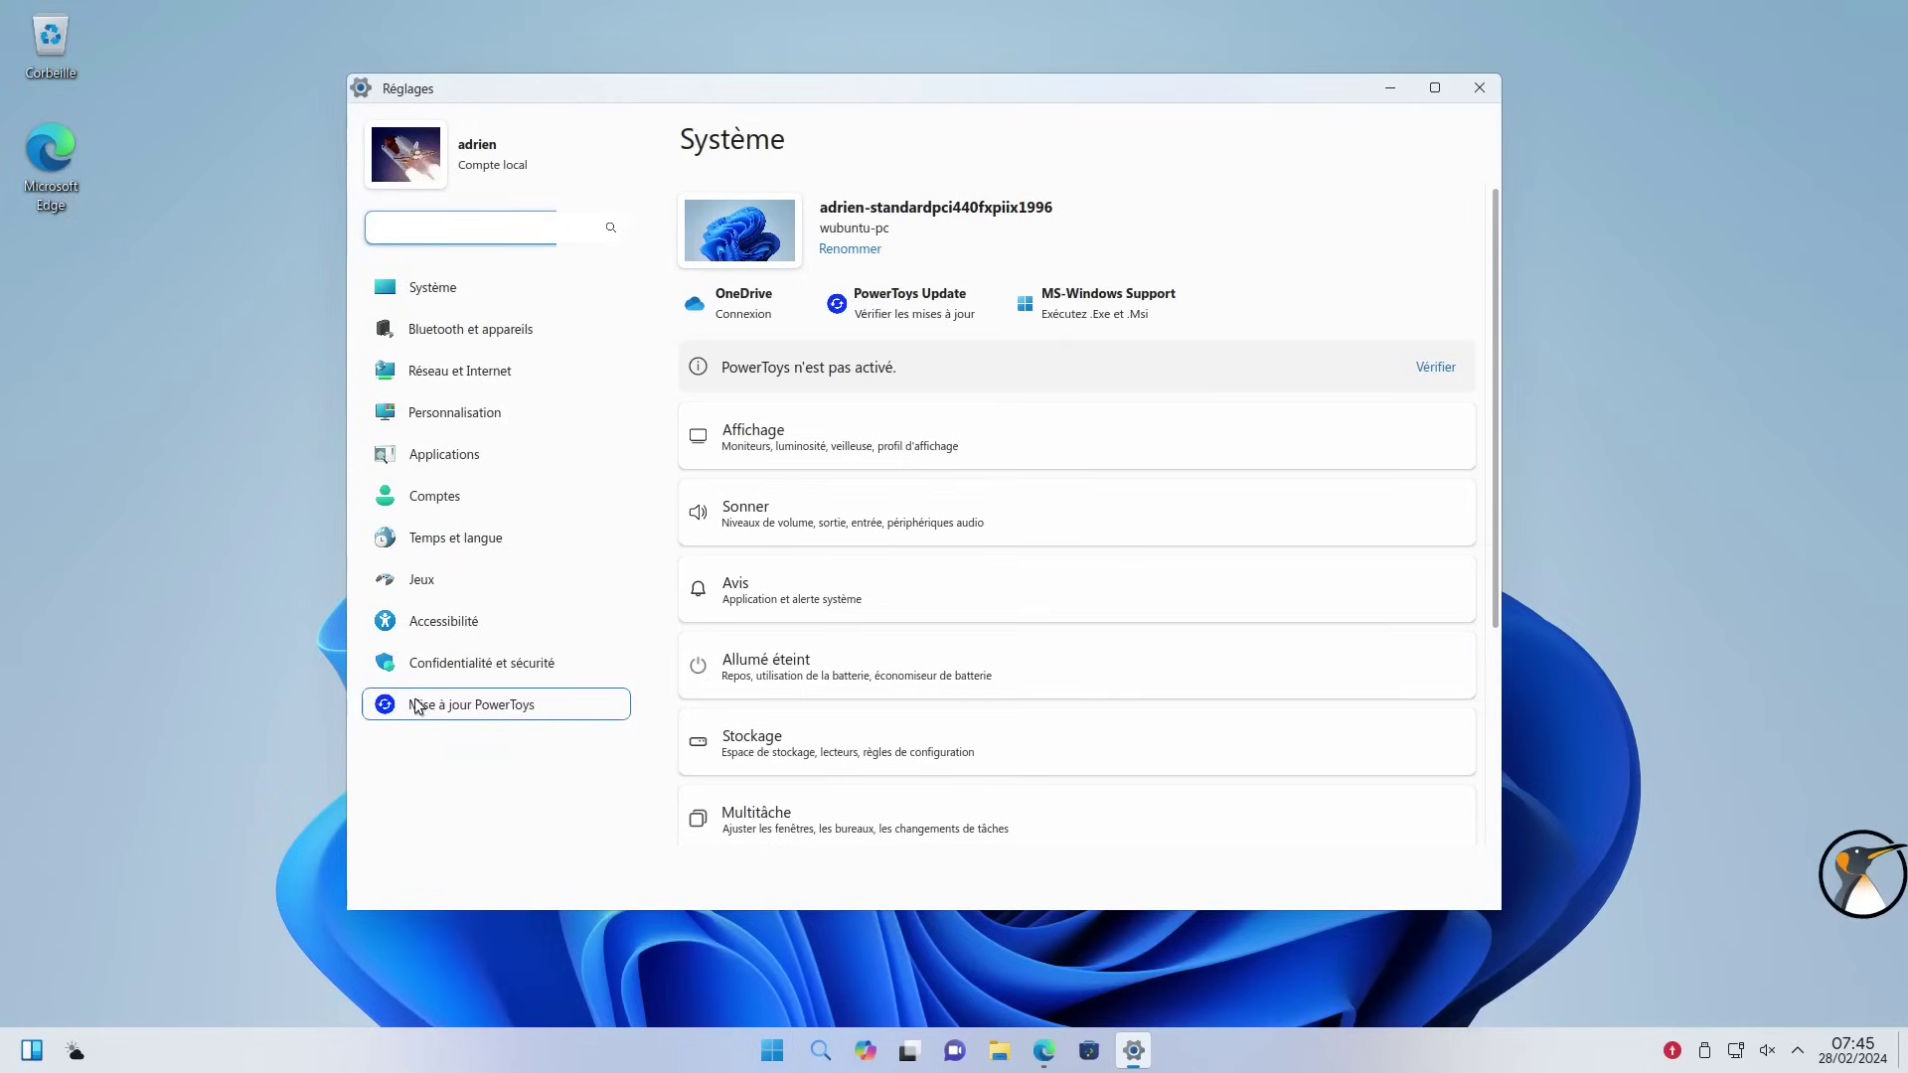
pyautogui.click(417, 706)
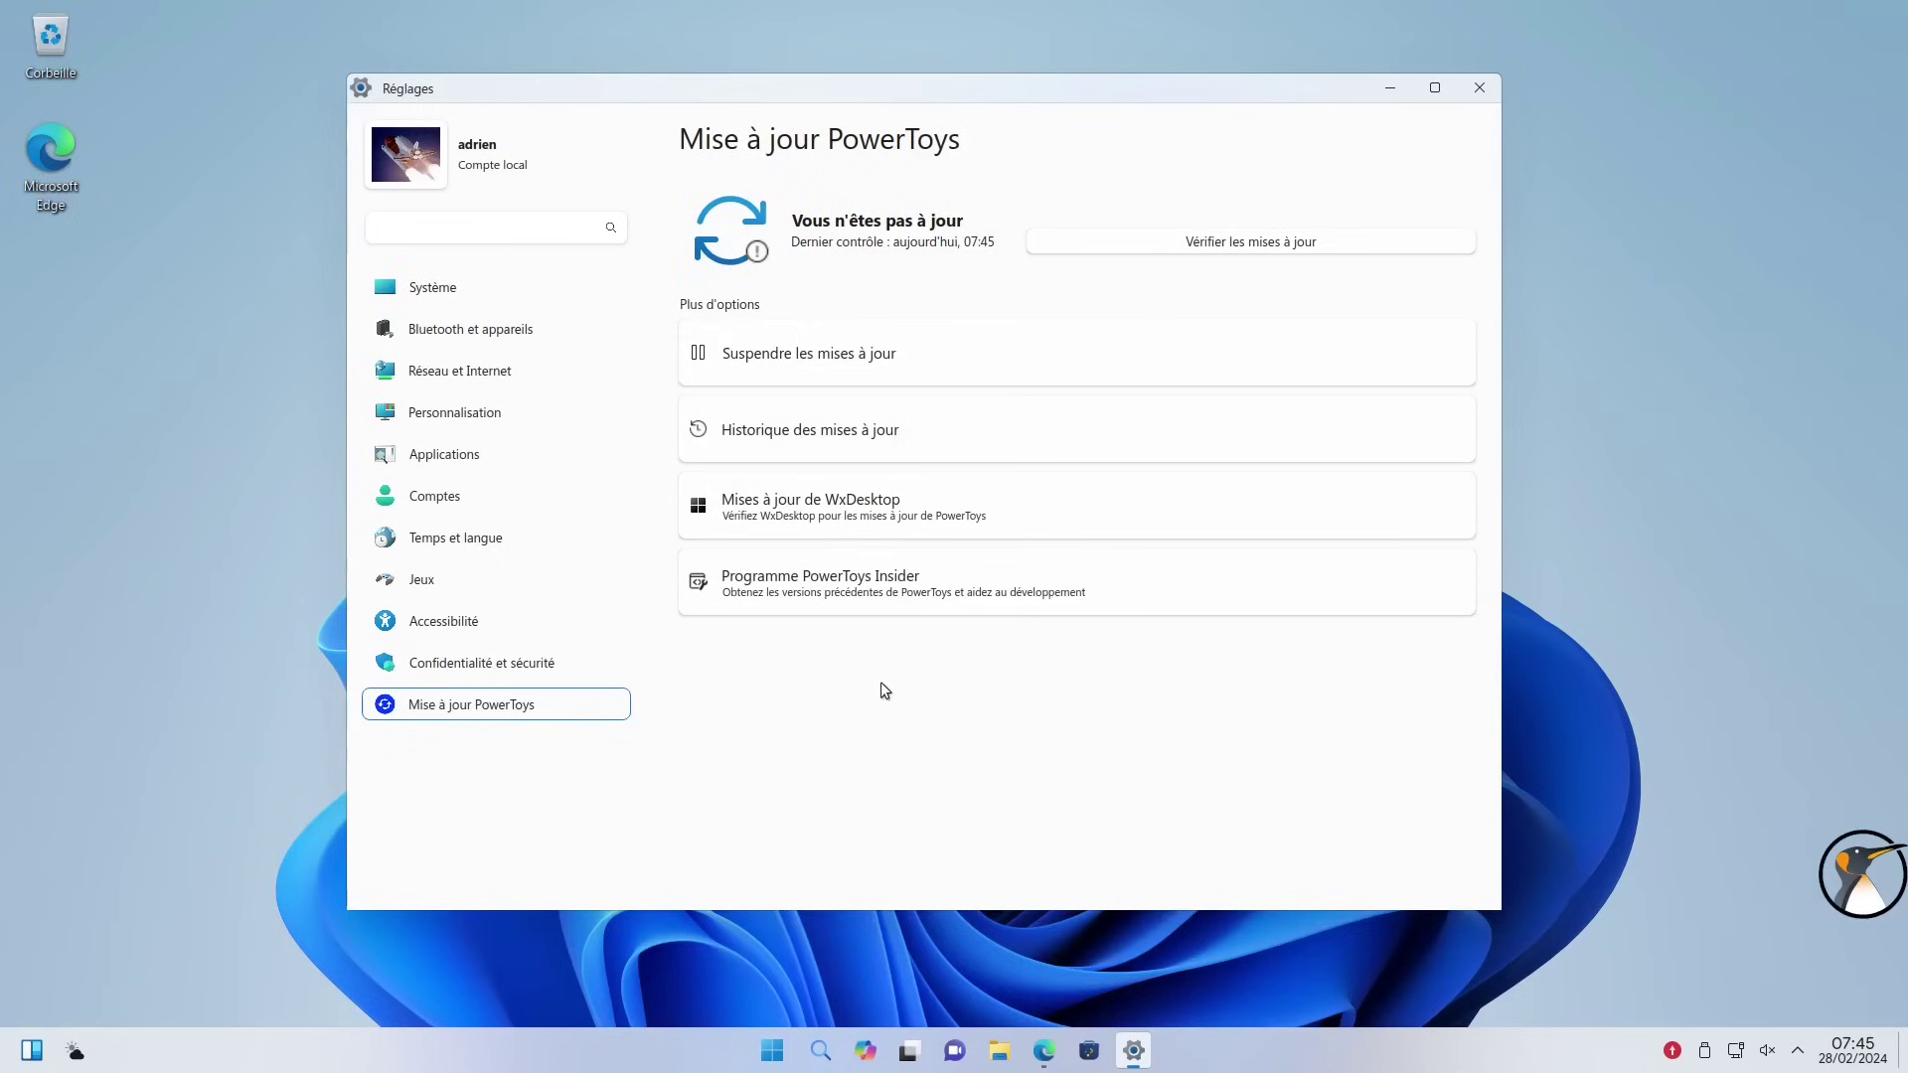
pyautogui.click(1208, 247)
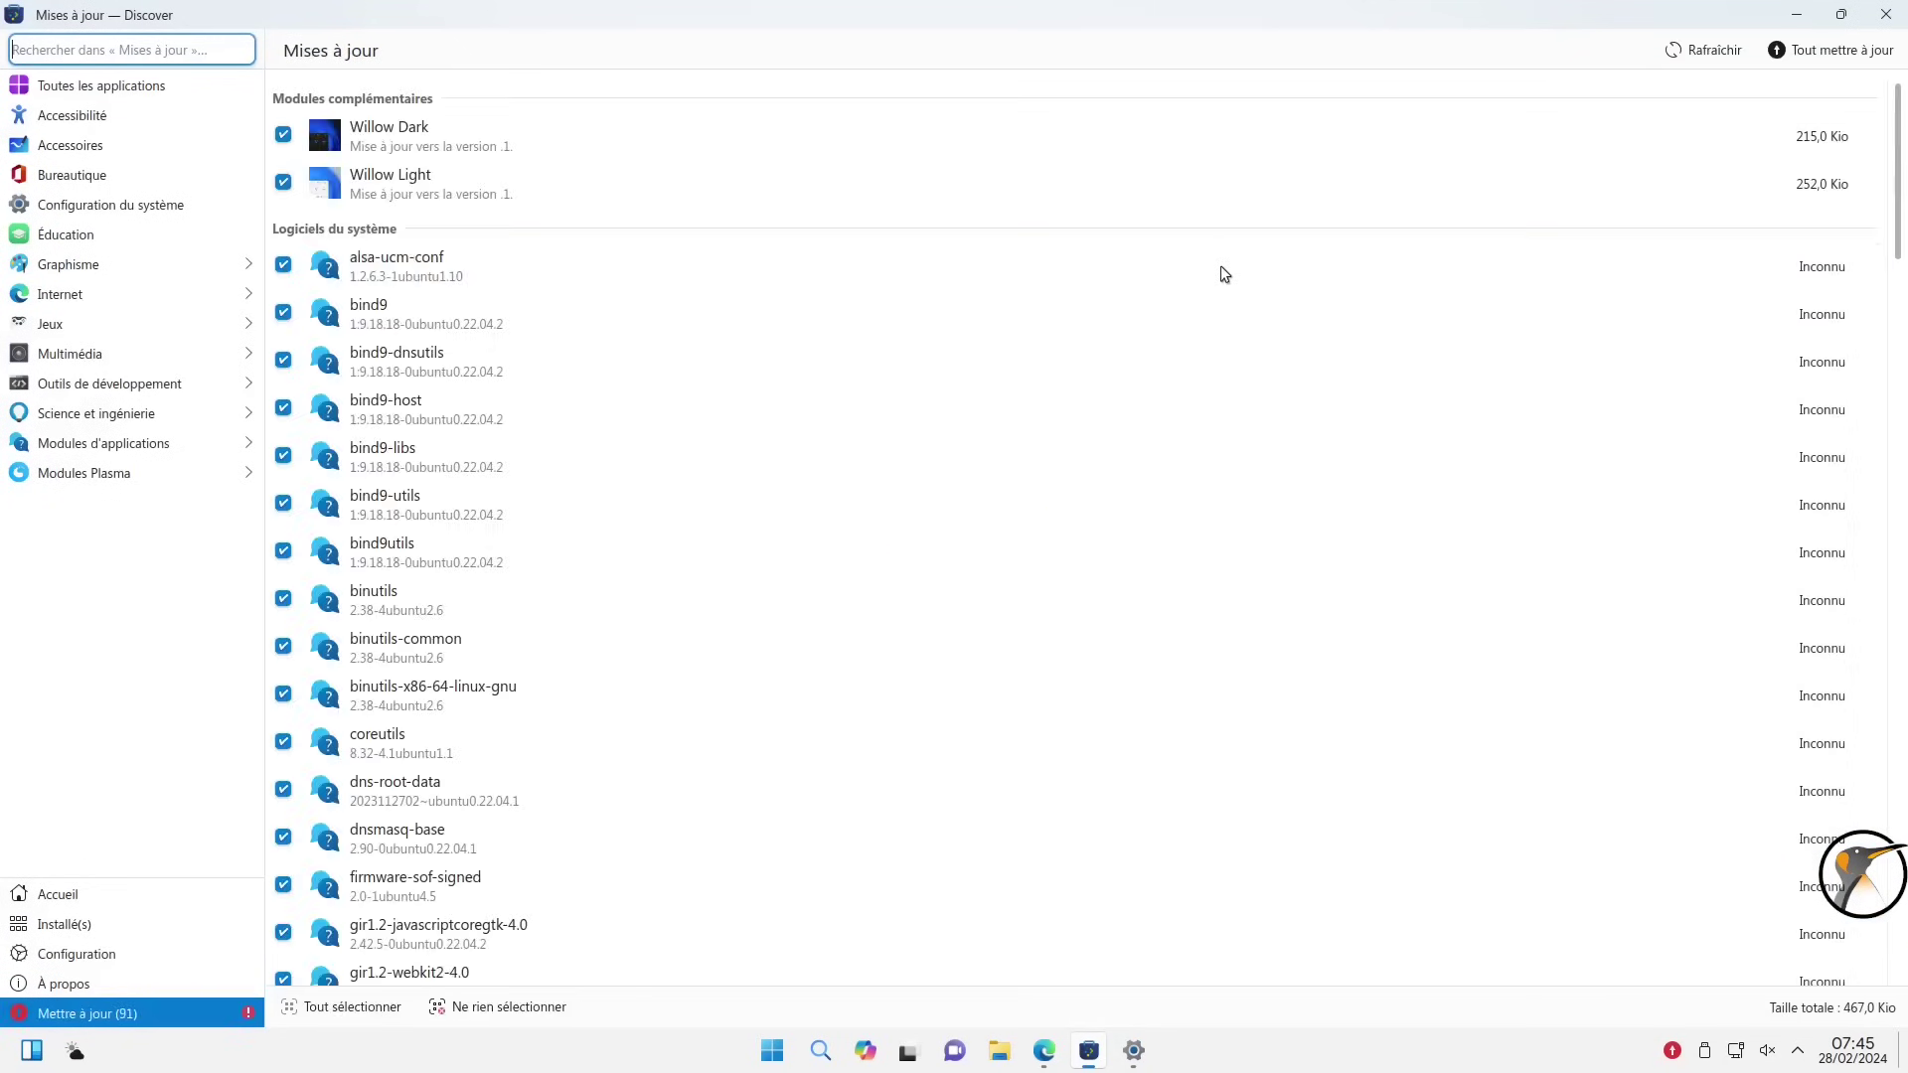
pyautogui.click(1885, 14)
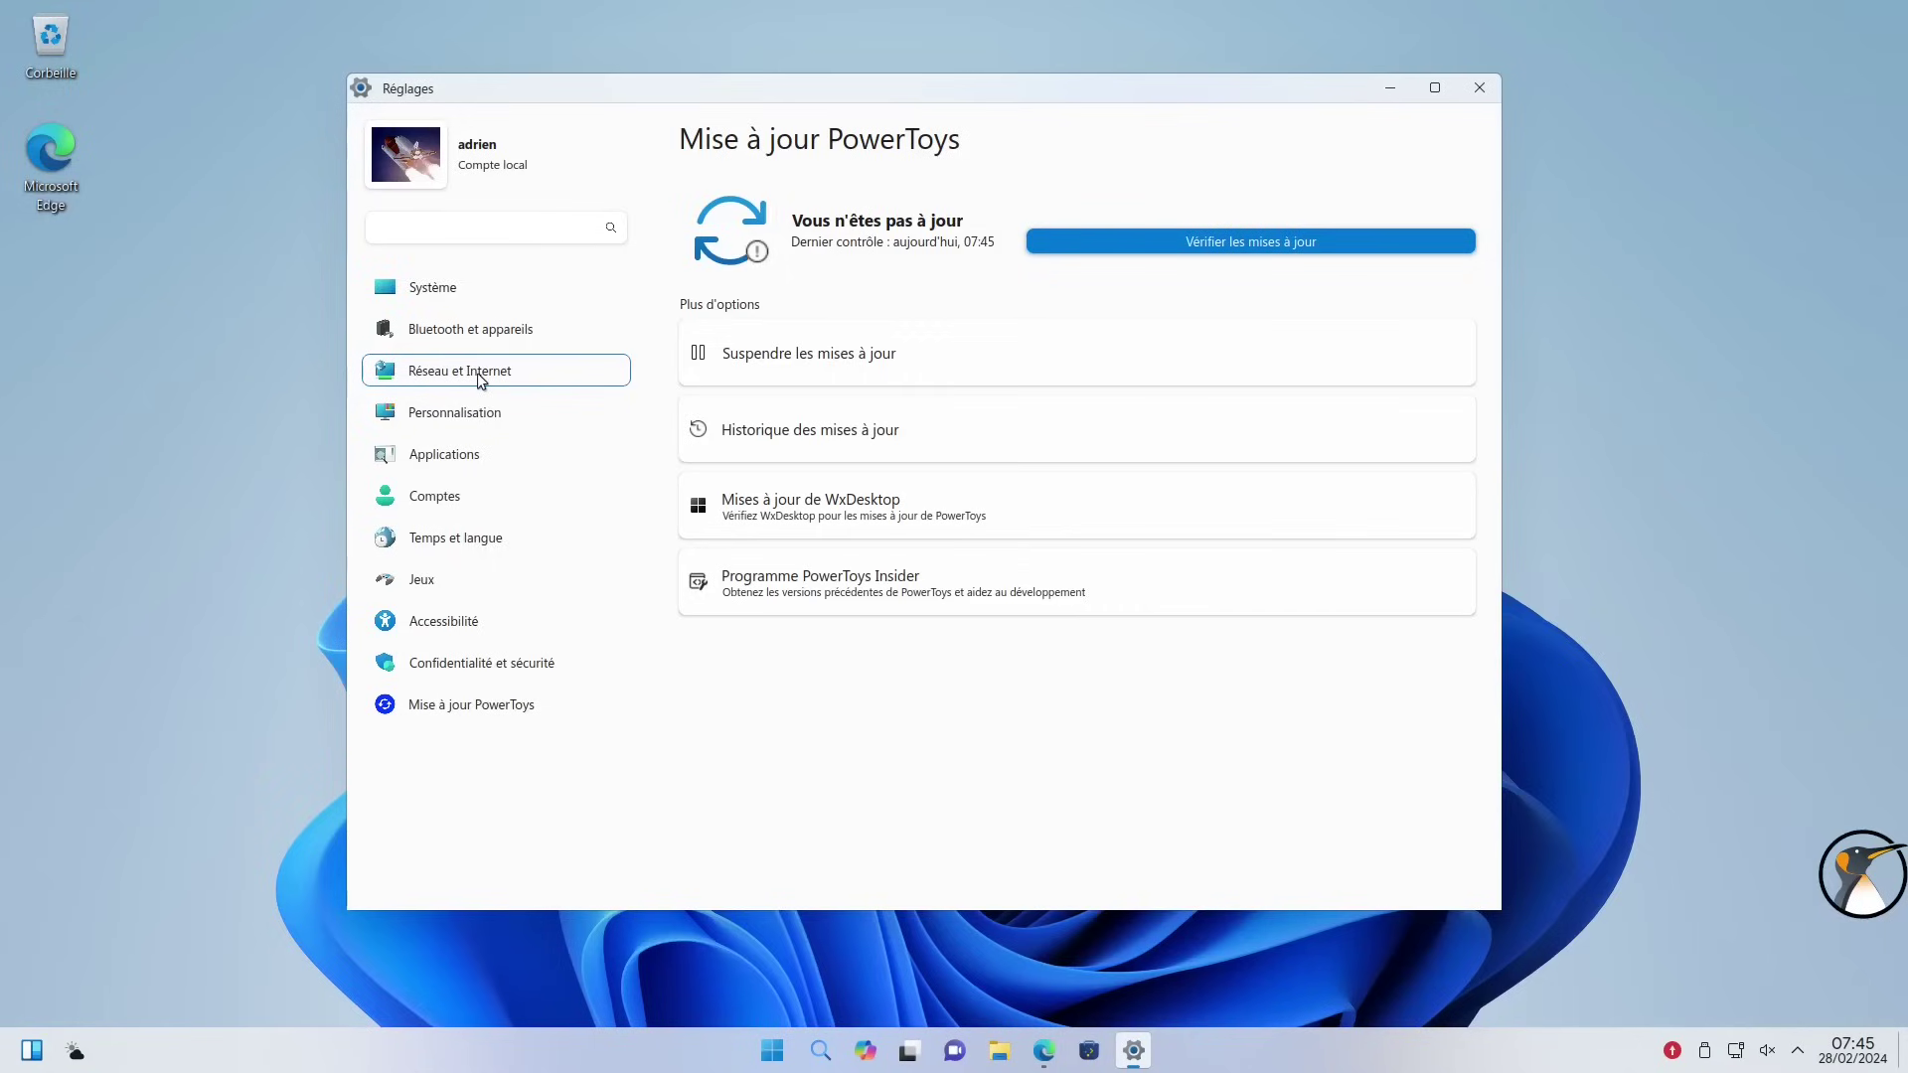
# View the Ethernet connection settings under Réseau et Internet, moving the Connexions window aside before closing it
pyautogui.click(481, 376)
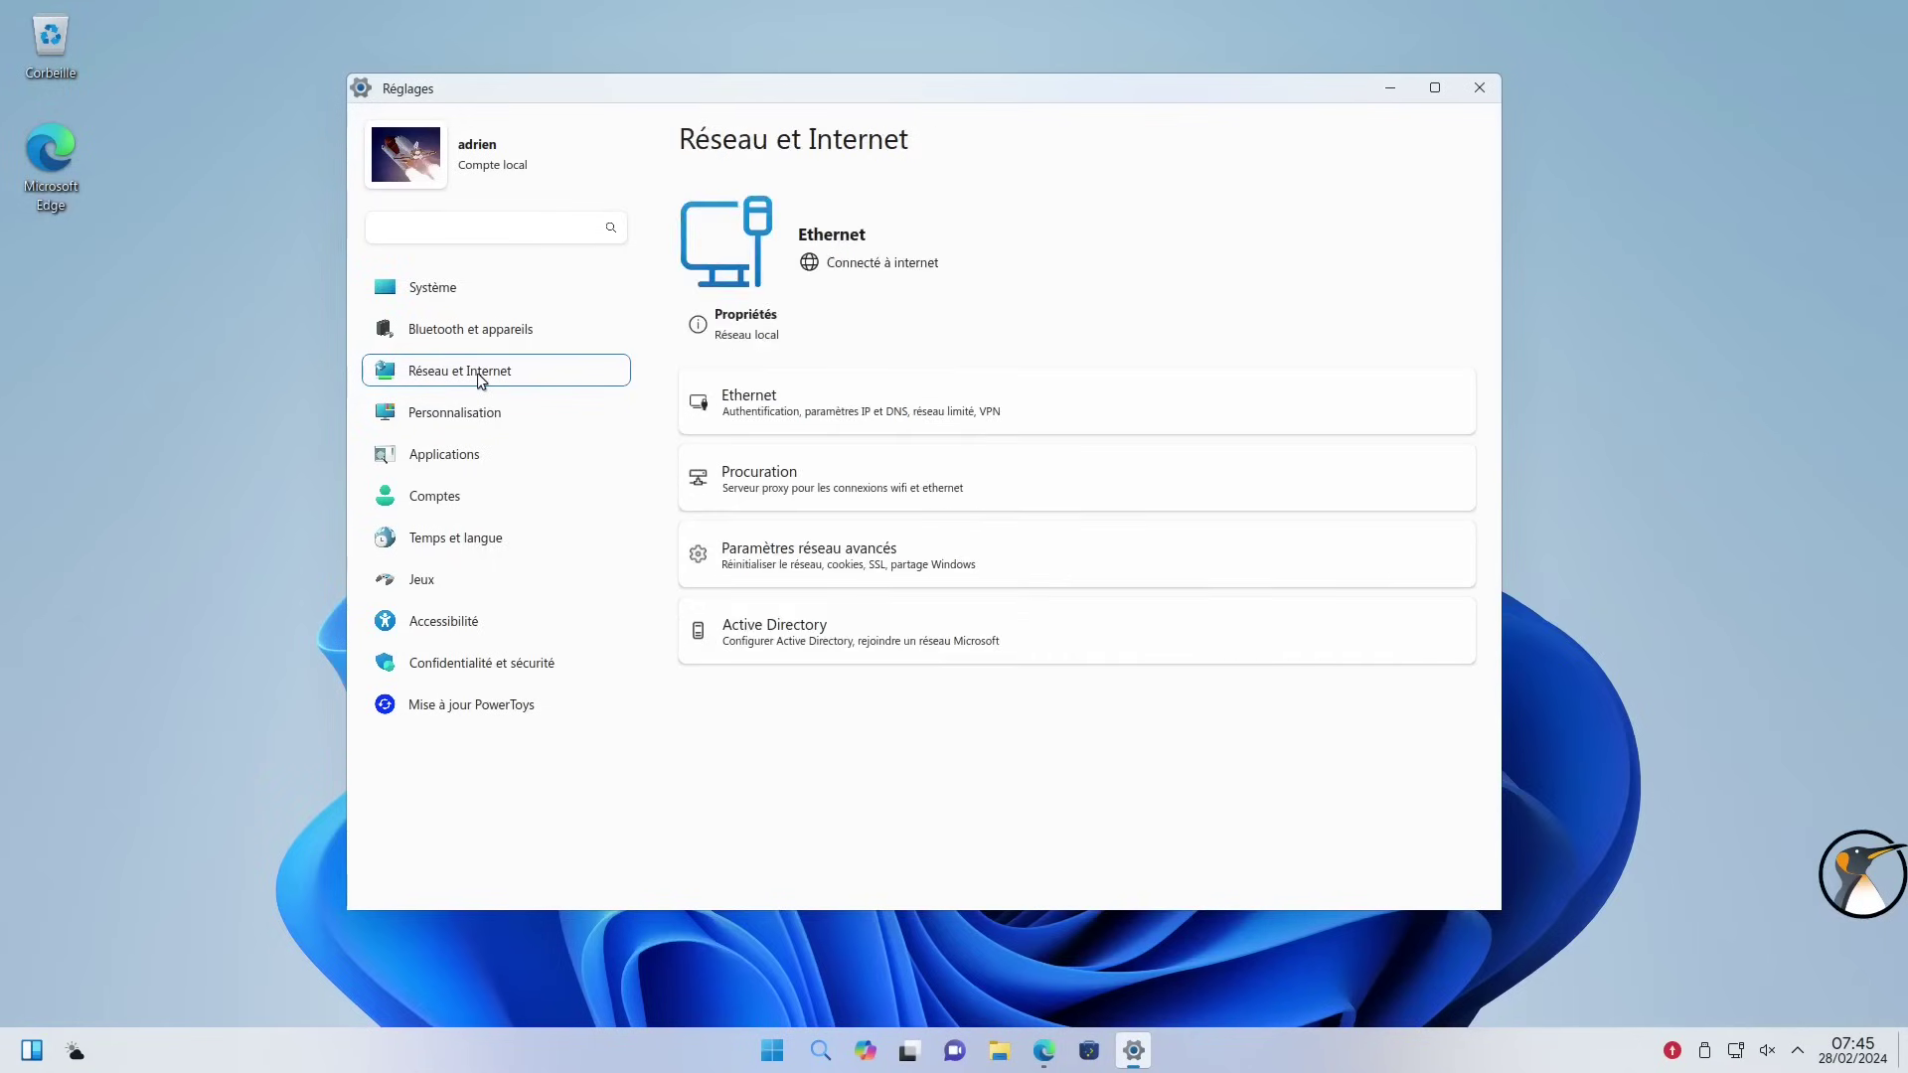
pyautogui.click(944, 421)
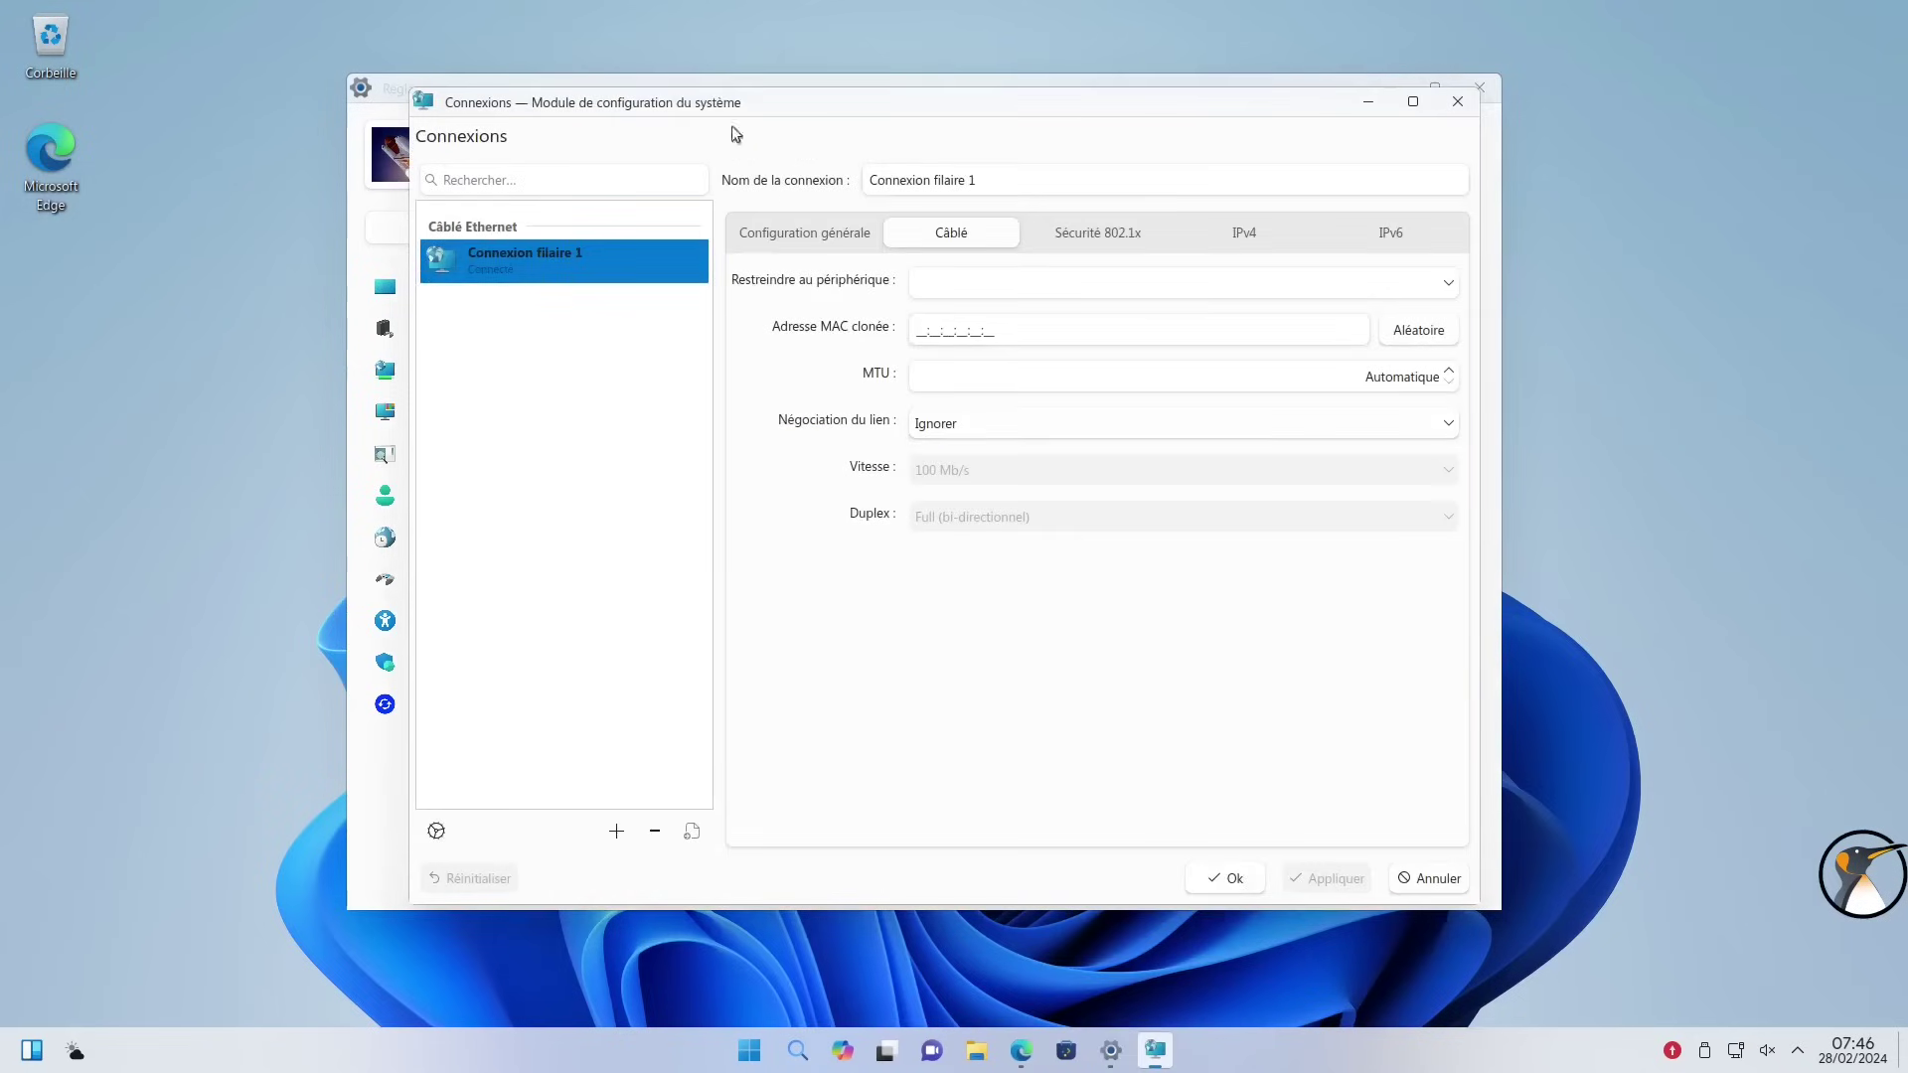
pyautogui.moveTo(717, 109); pyautogui.dragTo(837, 153)
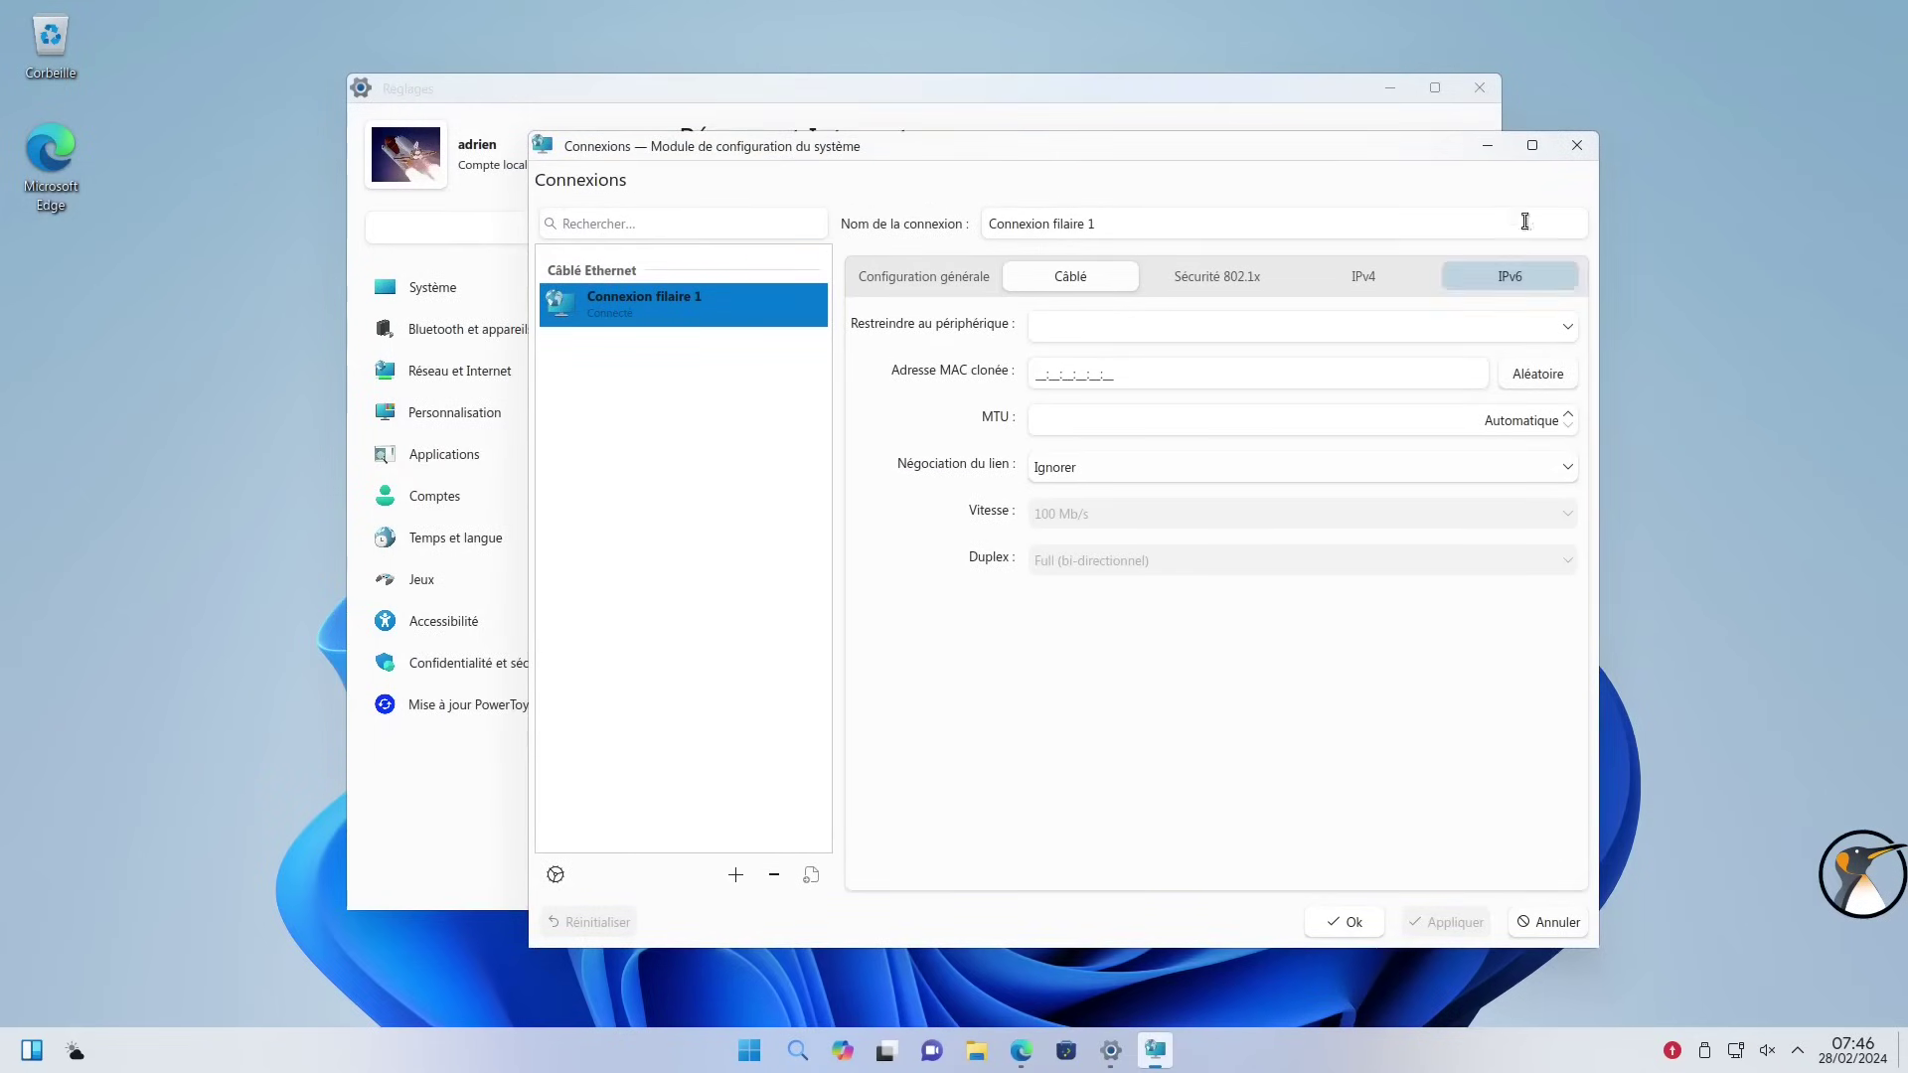
pyautogui.click(1576, 145)
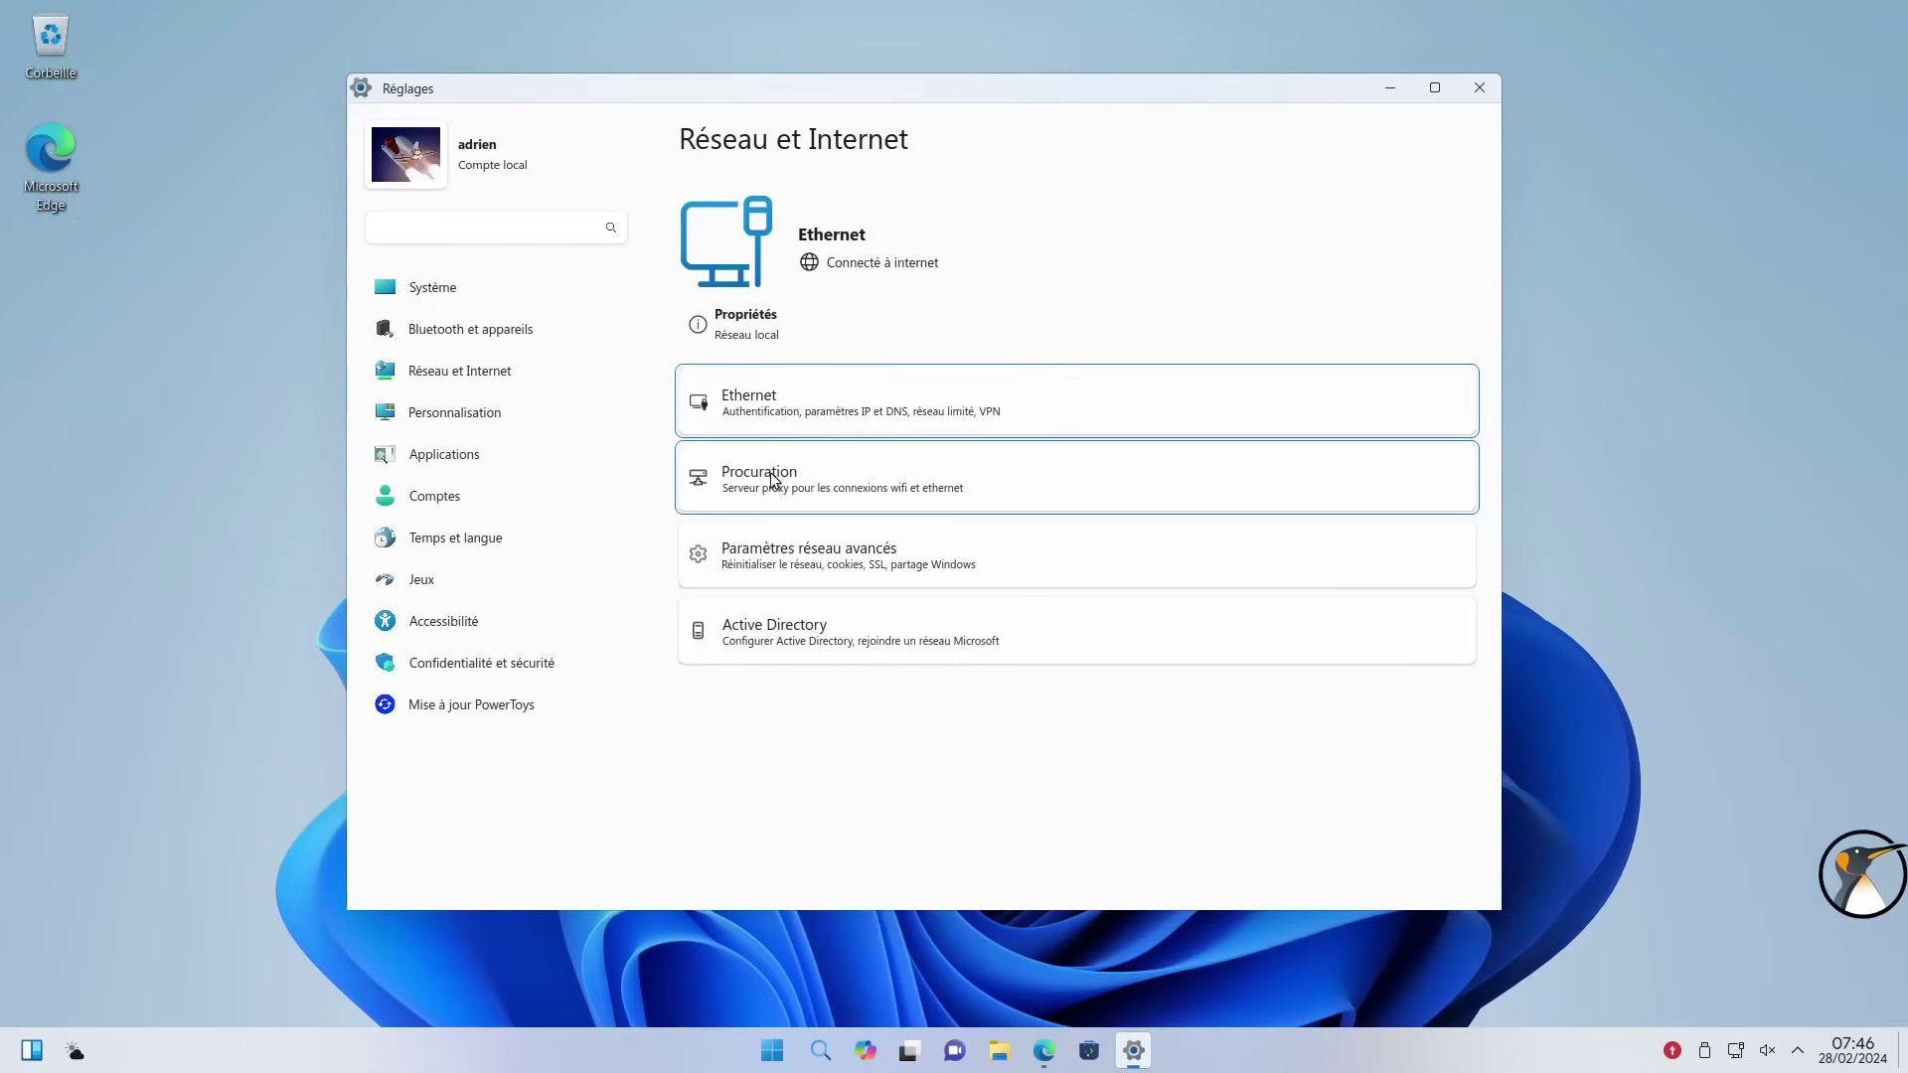
# Apply the fully dark theme in the Personnalisation settings, view it in Dolphin beside the Réglages window, and close Dolphin
pyautogui.click(481, 415)
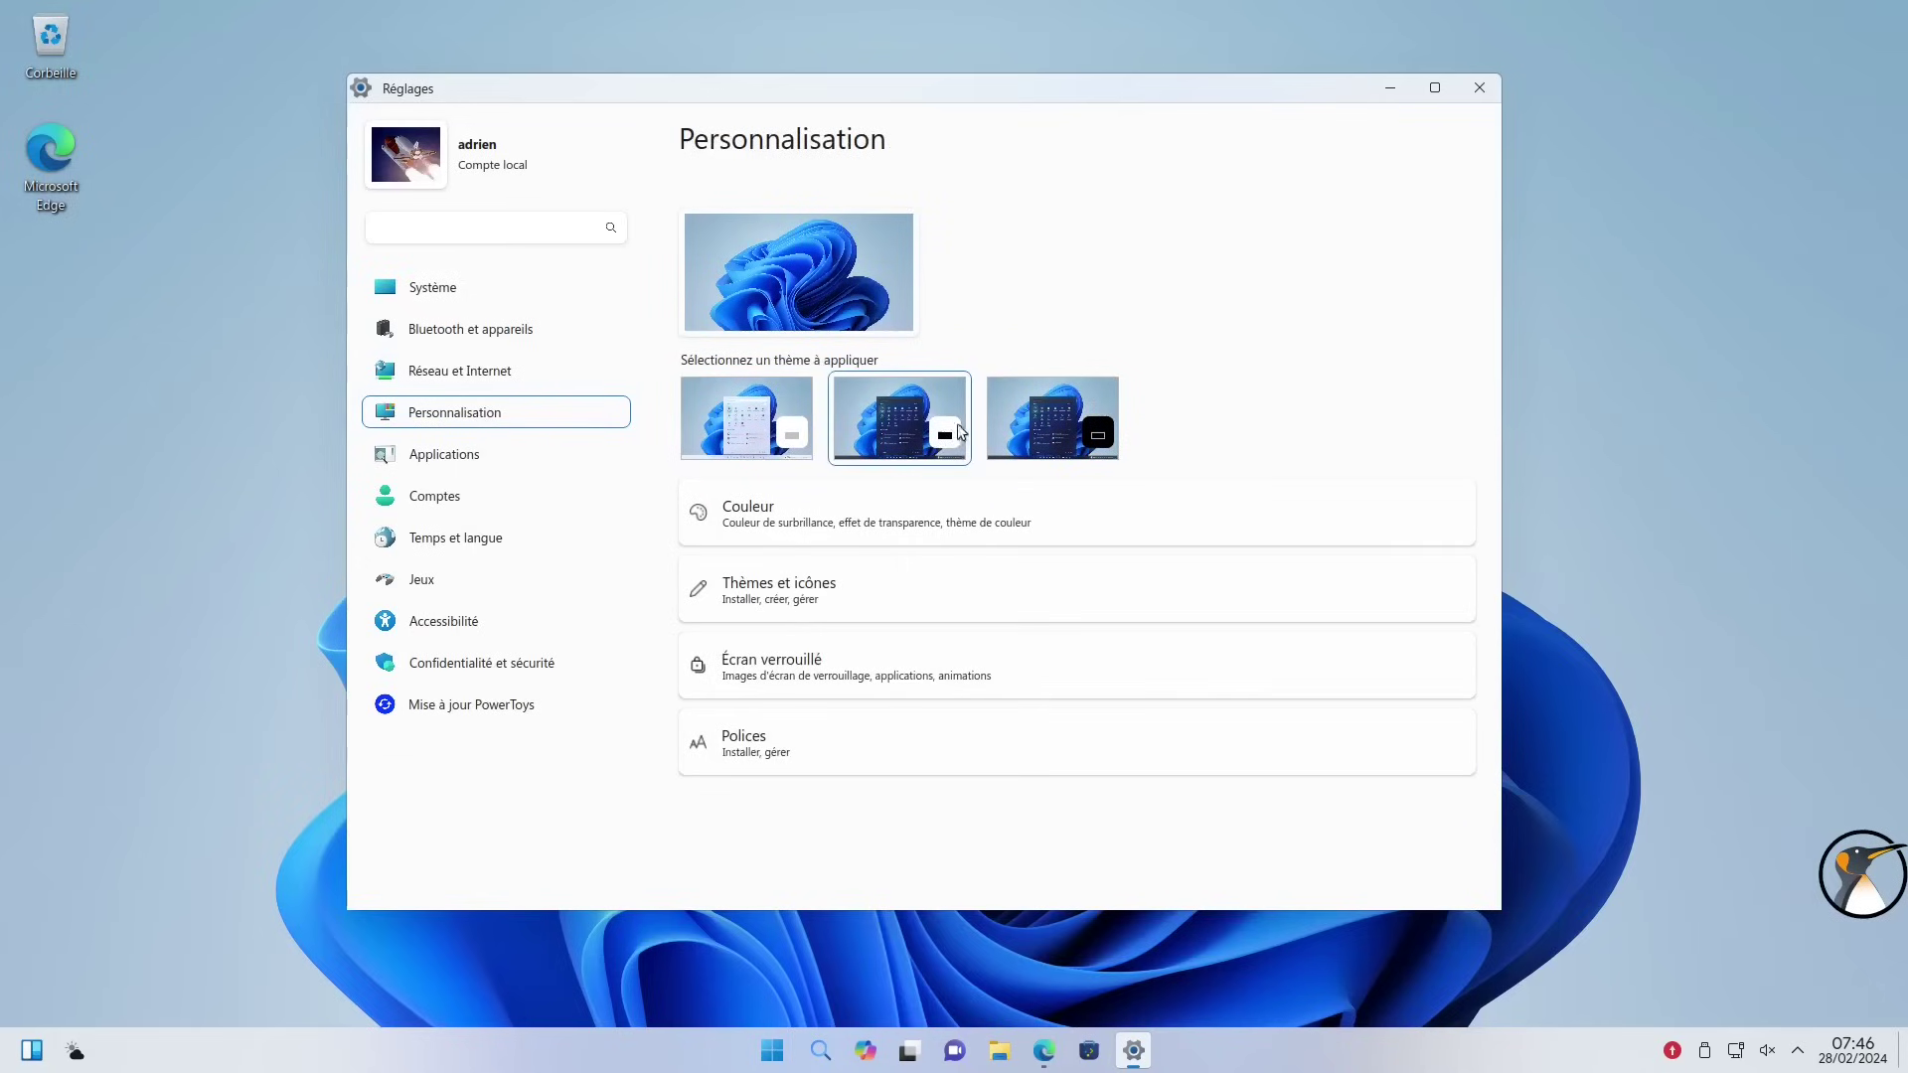
pyautogui.click(1059, 429)
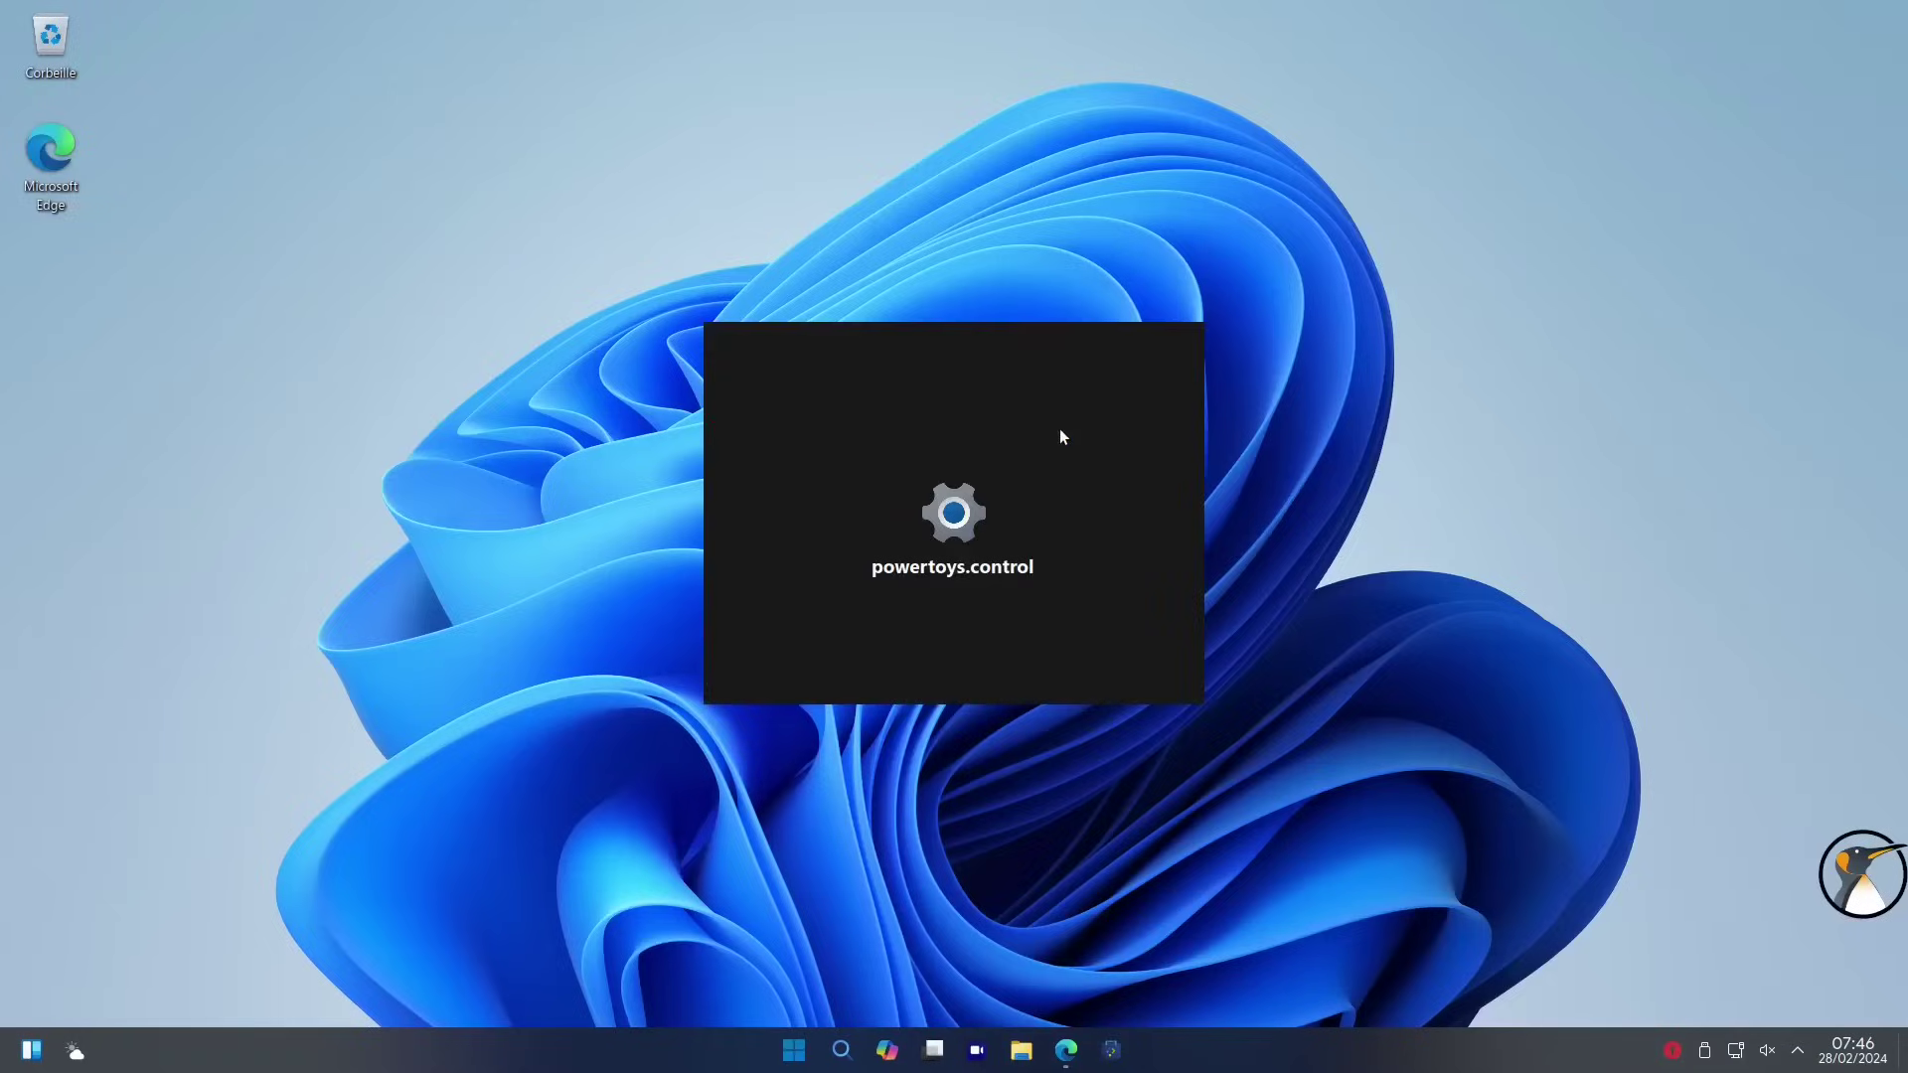
pyautogui.click(1020, 1050)
pyautogui.moveTo(1077, 183); pyautogui.dragTo(706, 89)
pyautogui.moveTo(1129, 255); pyautogui.dragTo(1490, 197)
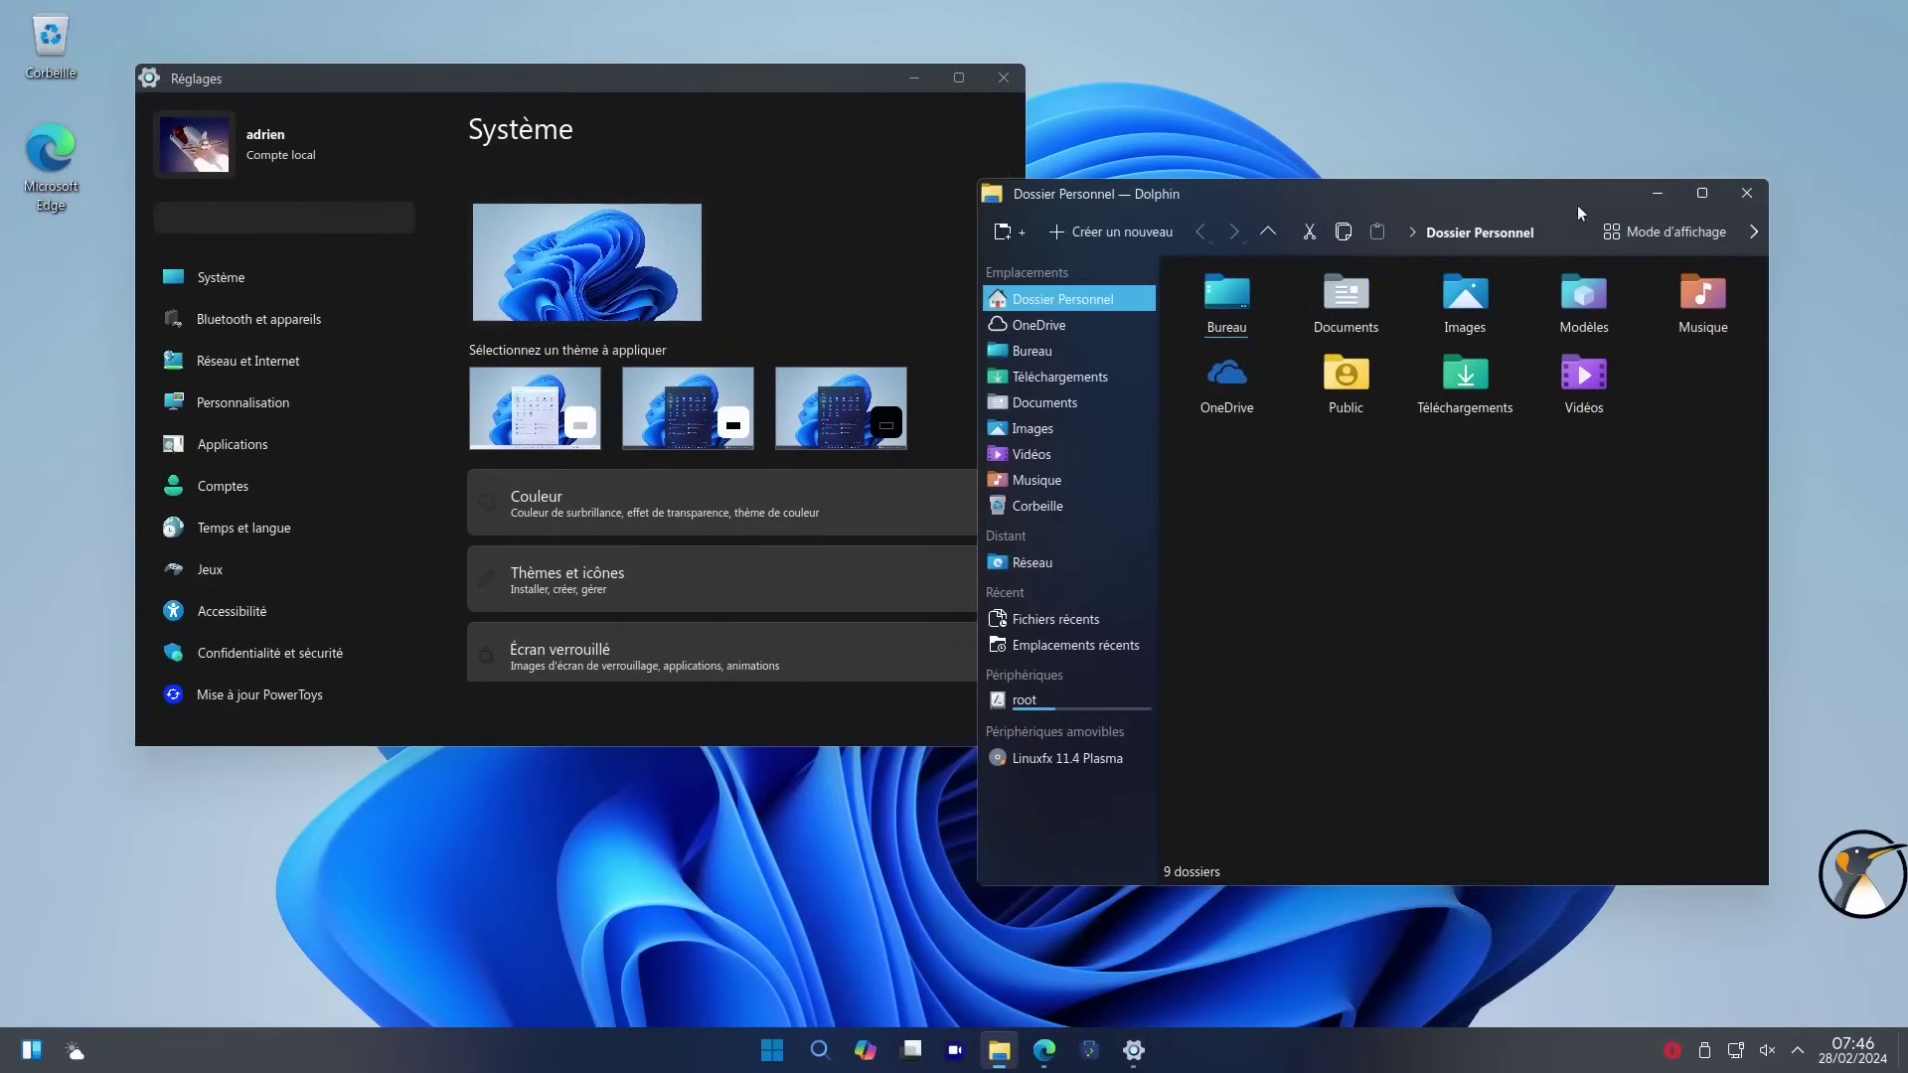
pyautogui.click(1746, 194)
# Enlarge the Réglages window, view the Système page in the dark theme, return to Personnalisation and reposition the window
pyautogui.moveTo(1035, 759); pyautogui.dragTo(1521, 930)
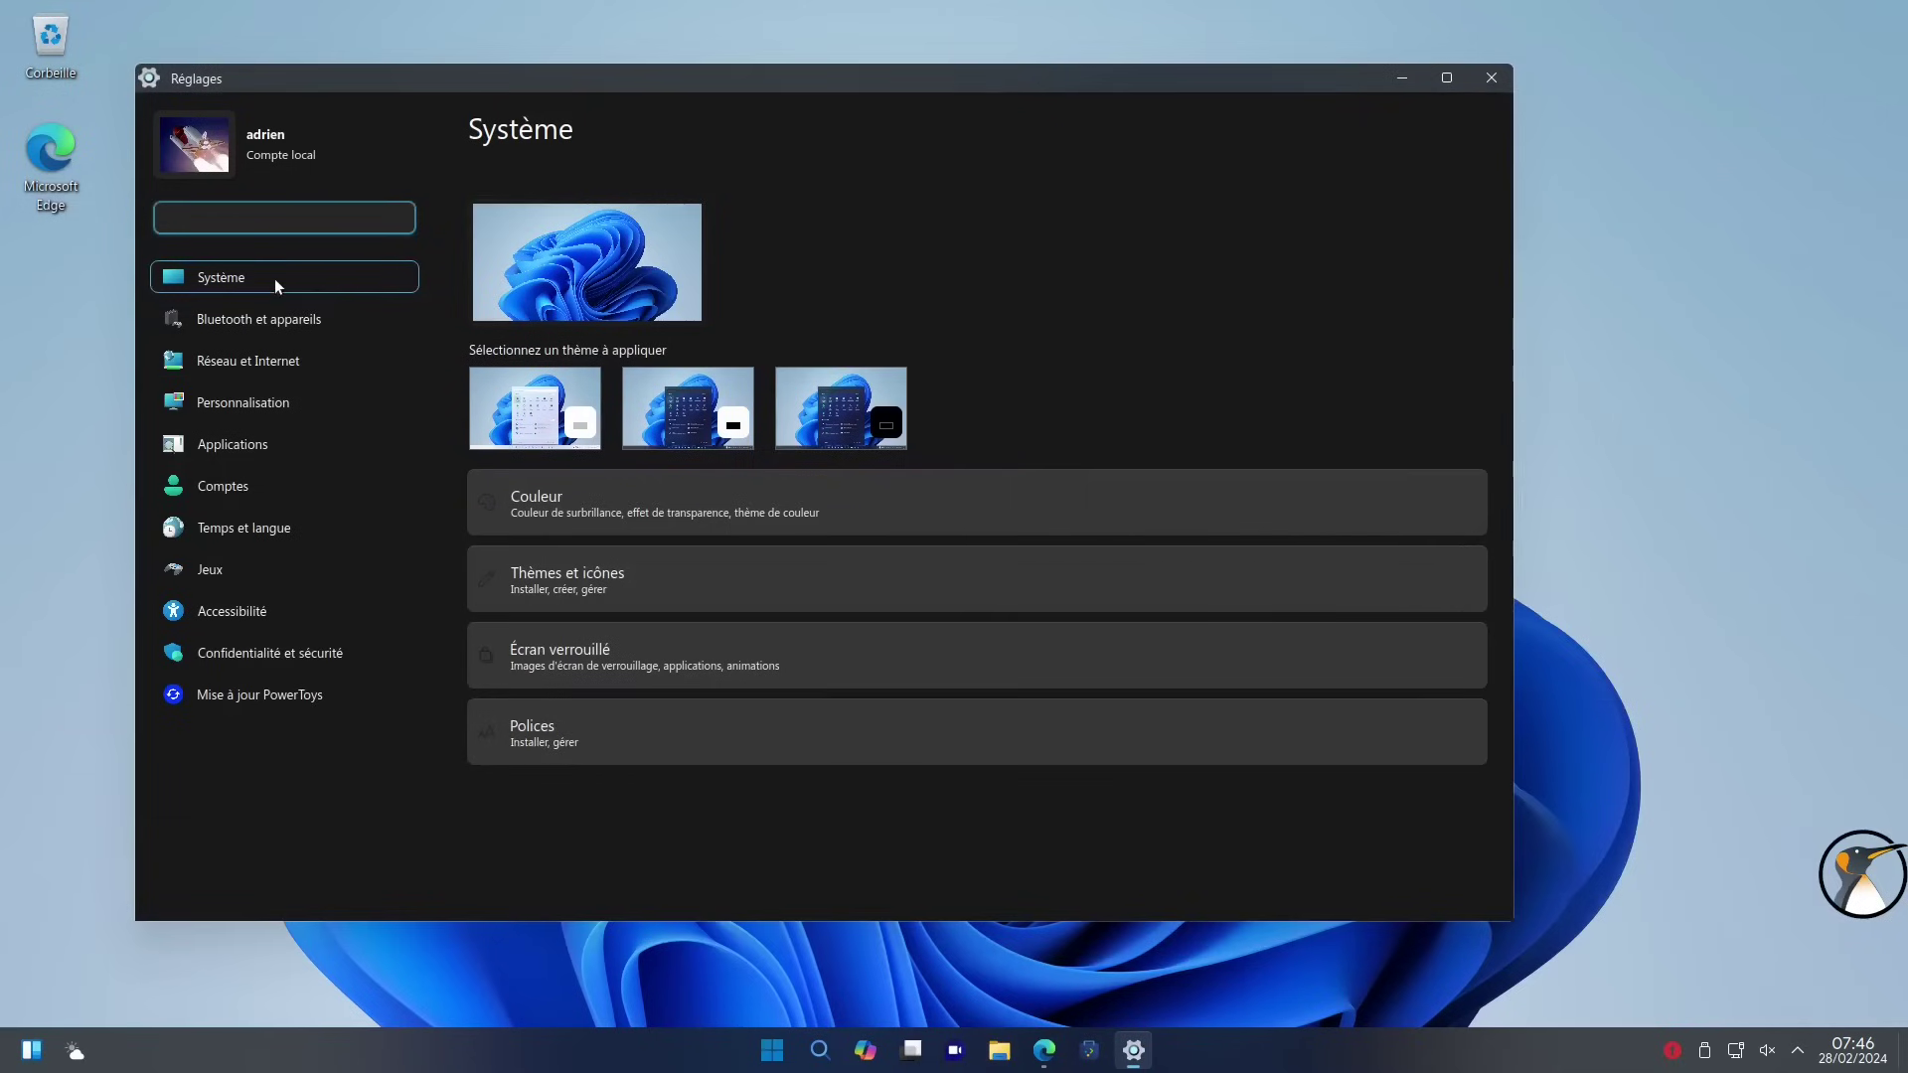
pyautogui.click(276, 283)
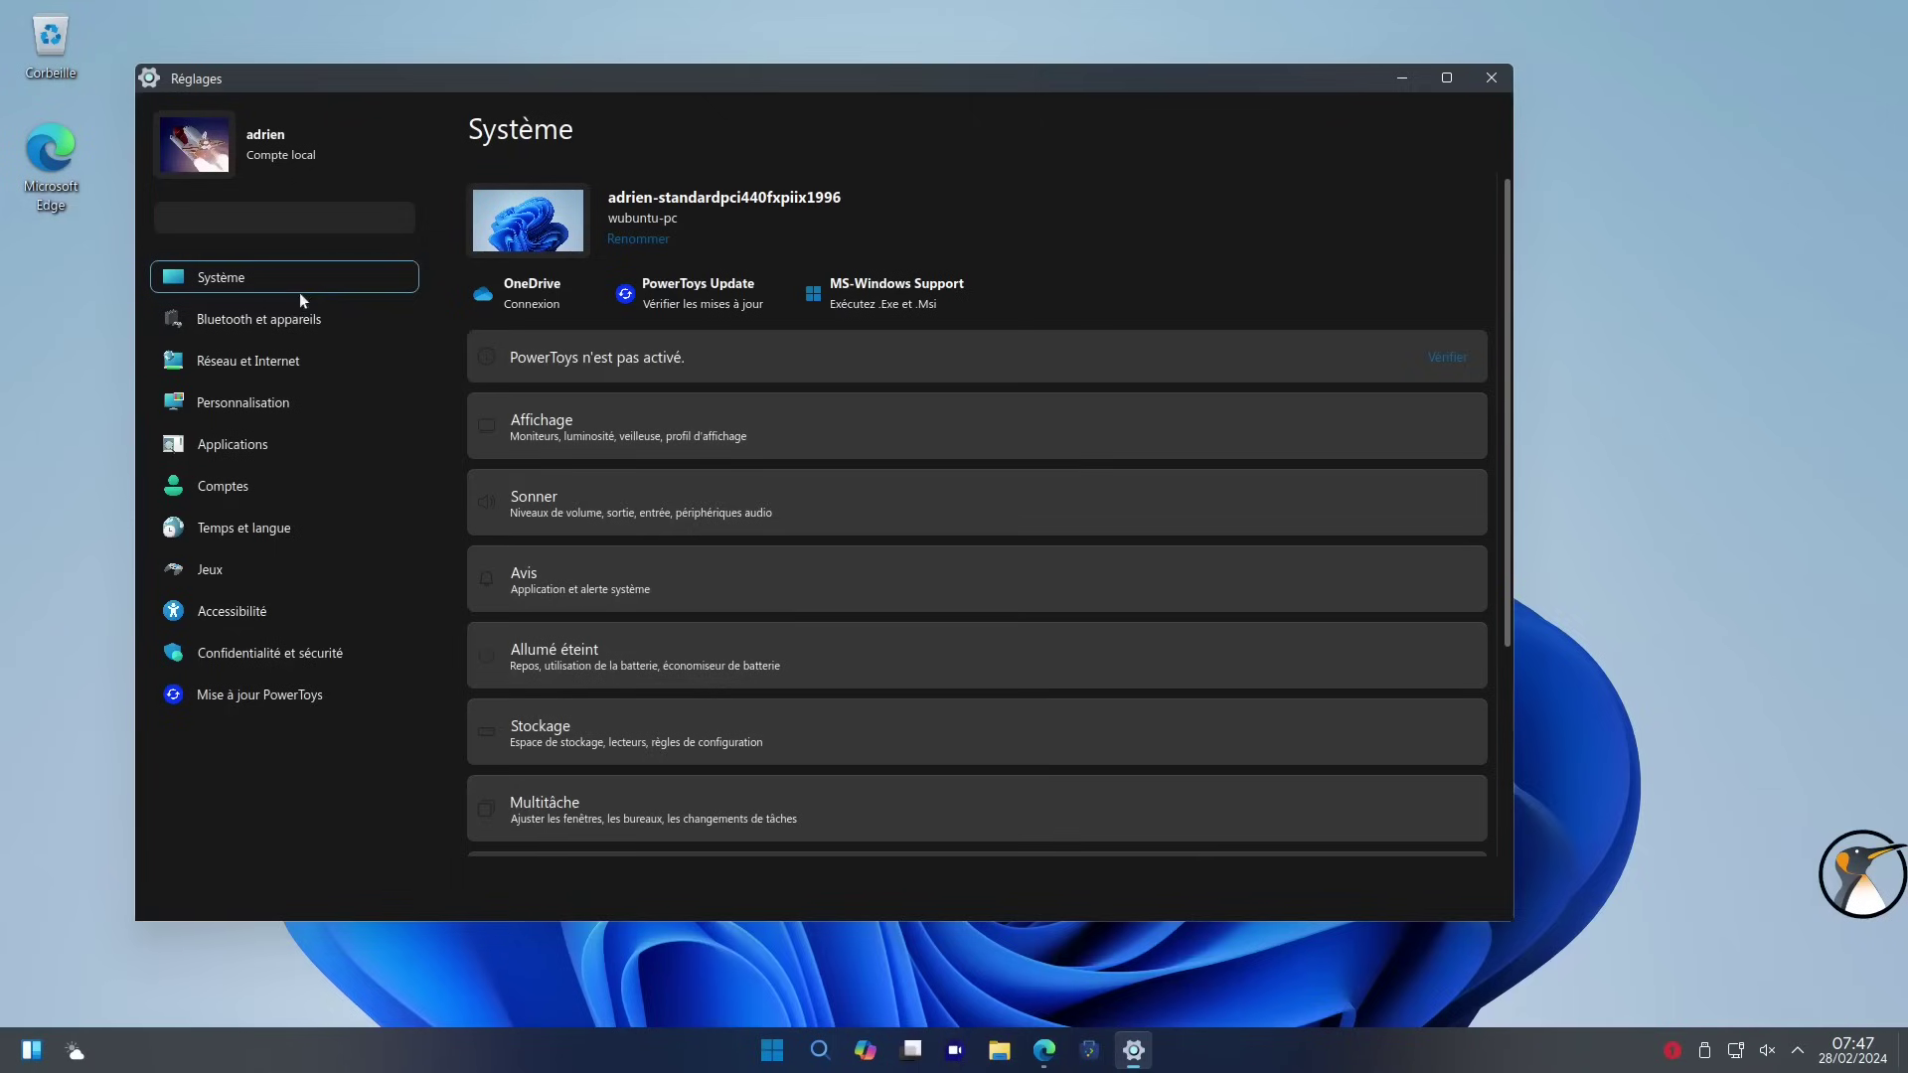
pyautogui.click(255, 395)
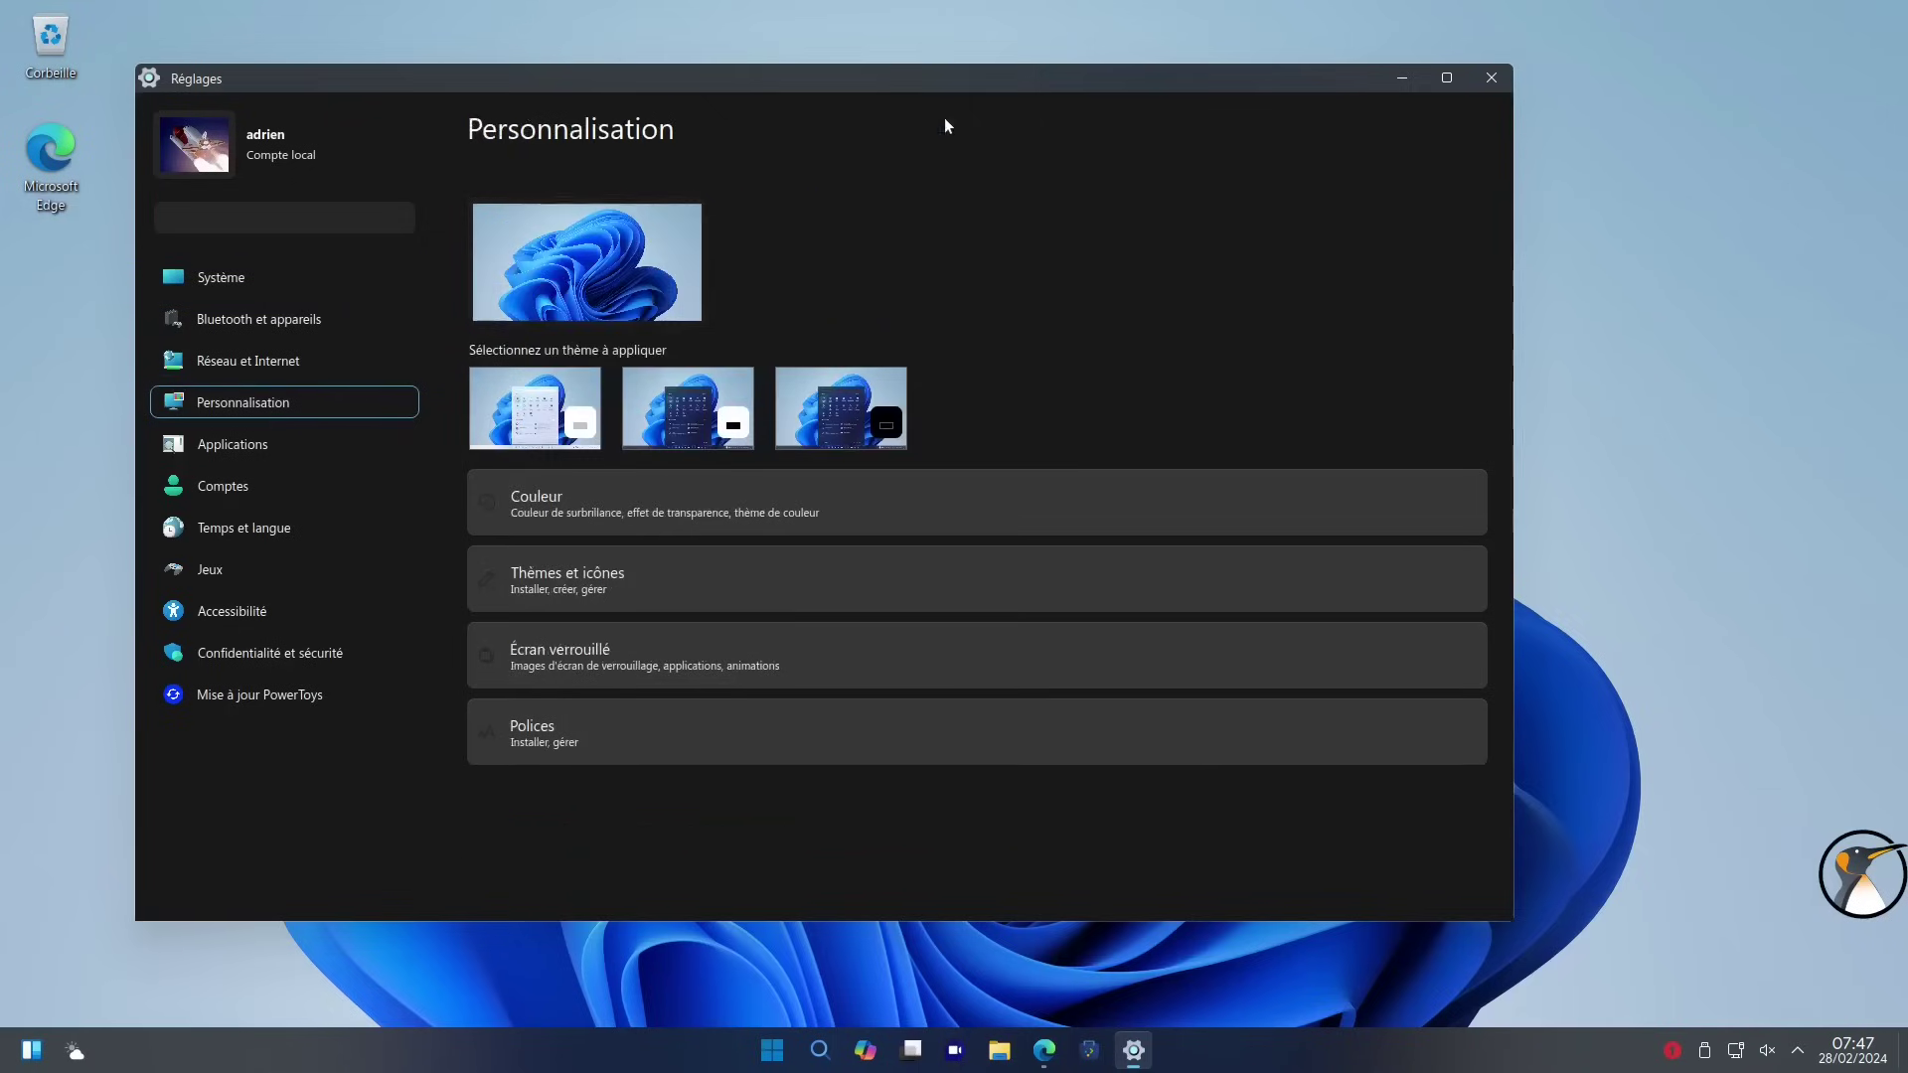
pyautogui.moveTo(1023, 80); pyautogui.dragTo(1142, 85)
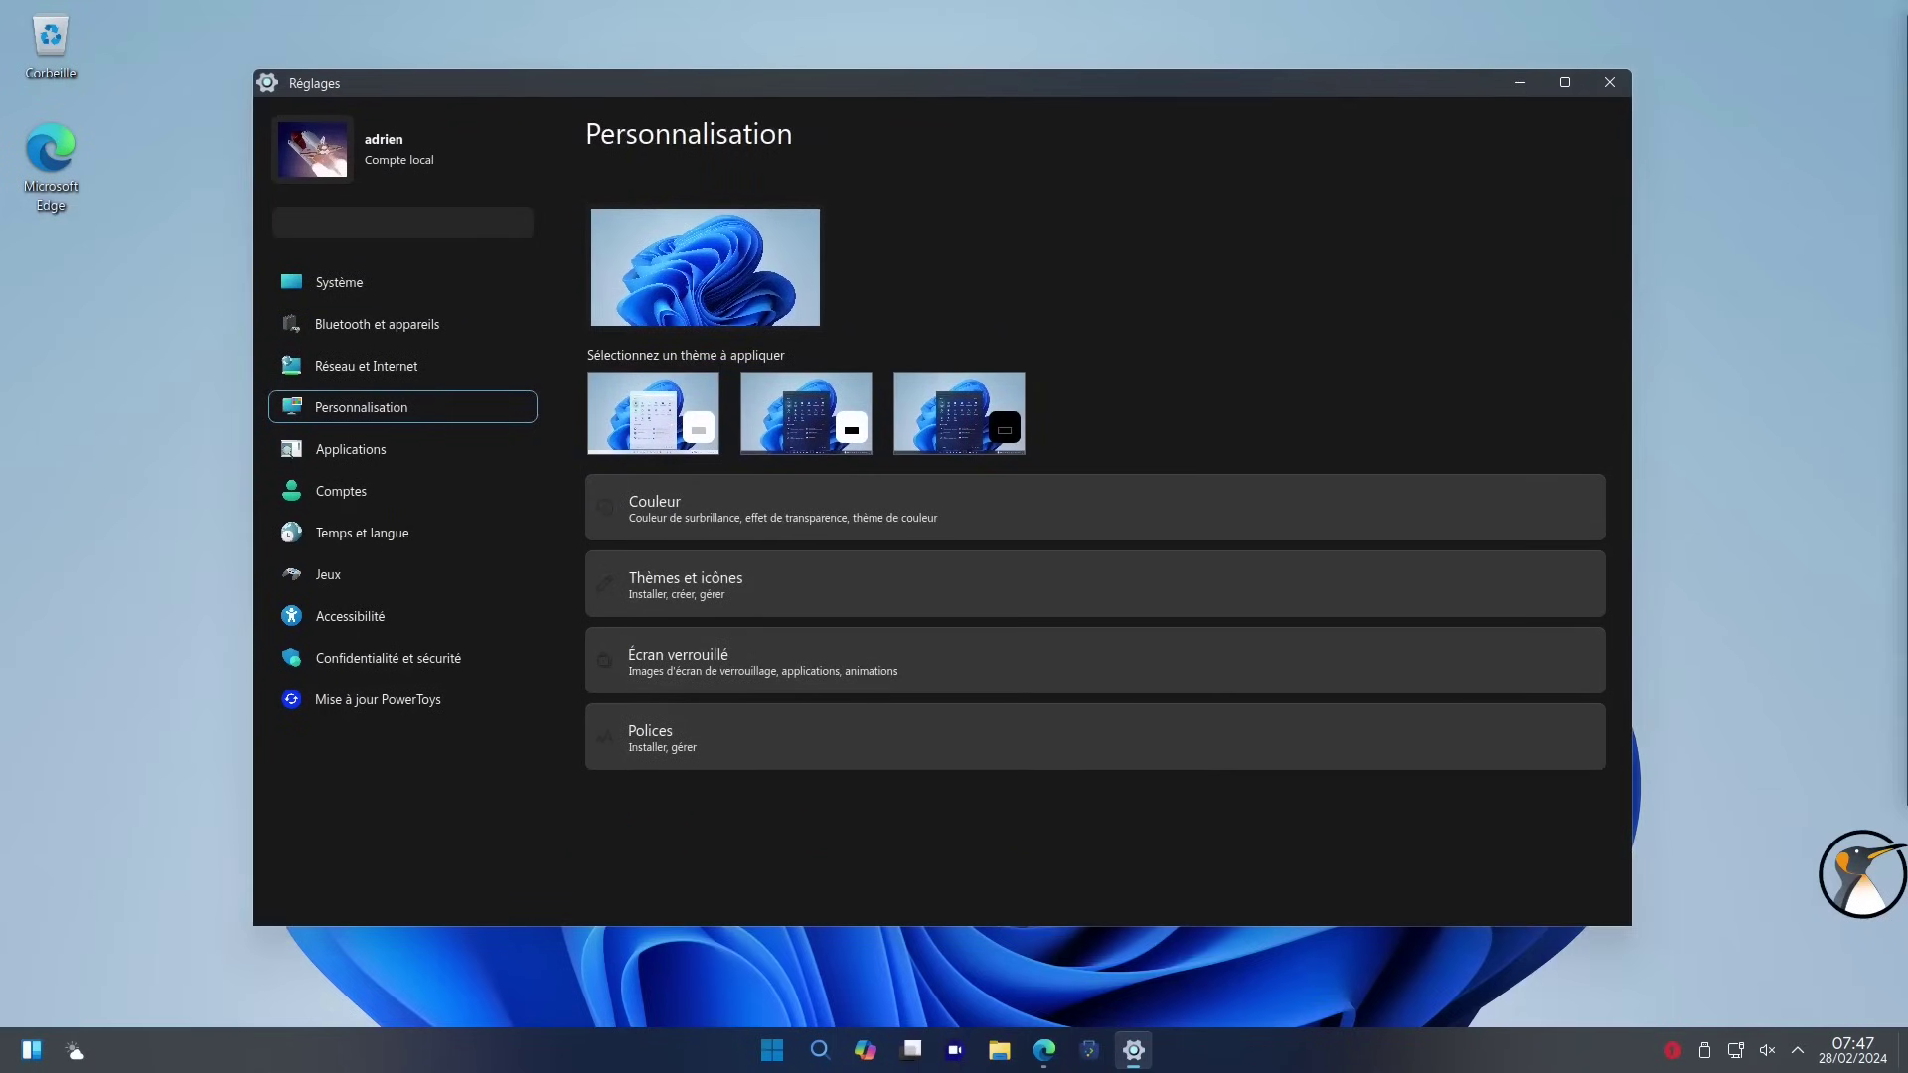